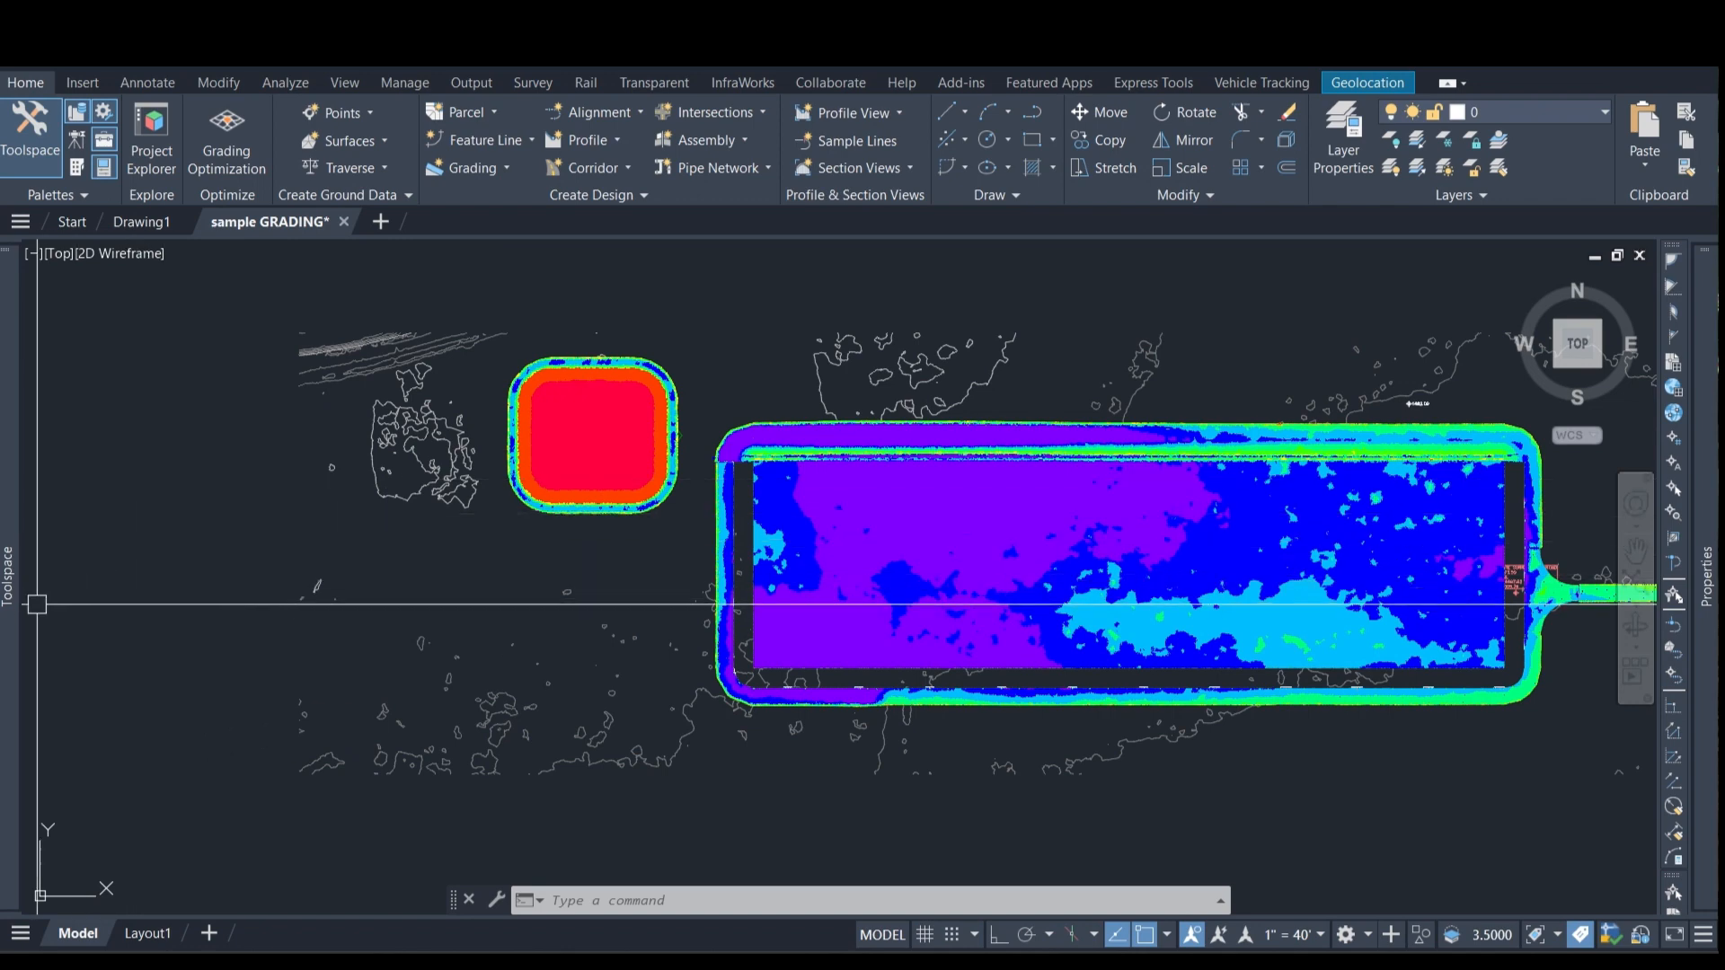
# Add a spot elevation label to the EG surface in the open area southwest of the red rounded pad.
pyautogui.moveTo(15, 620)
pyautogui.click(859, 798)
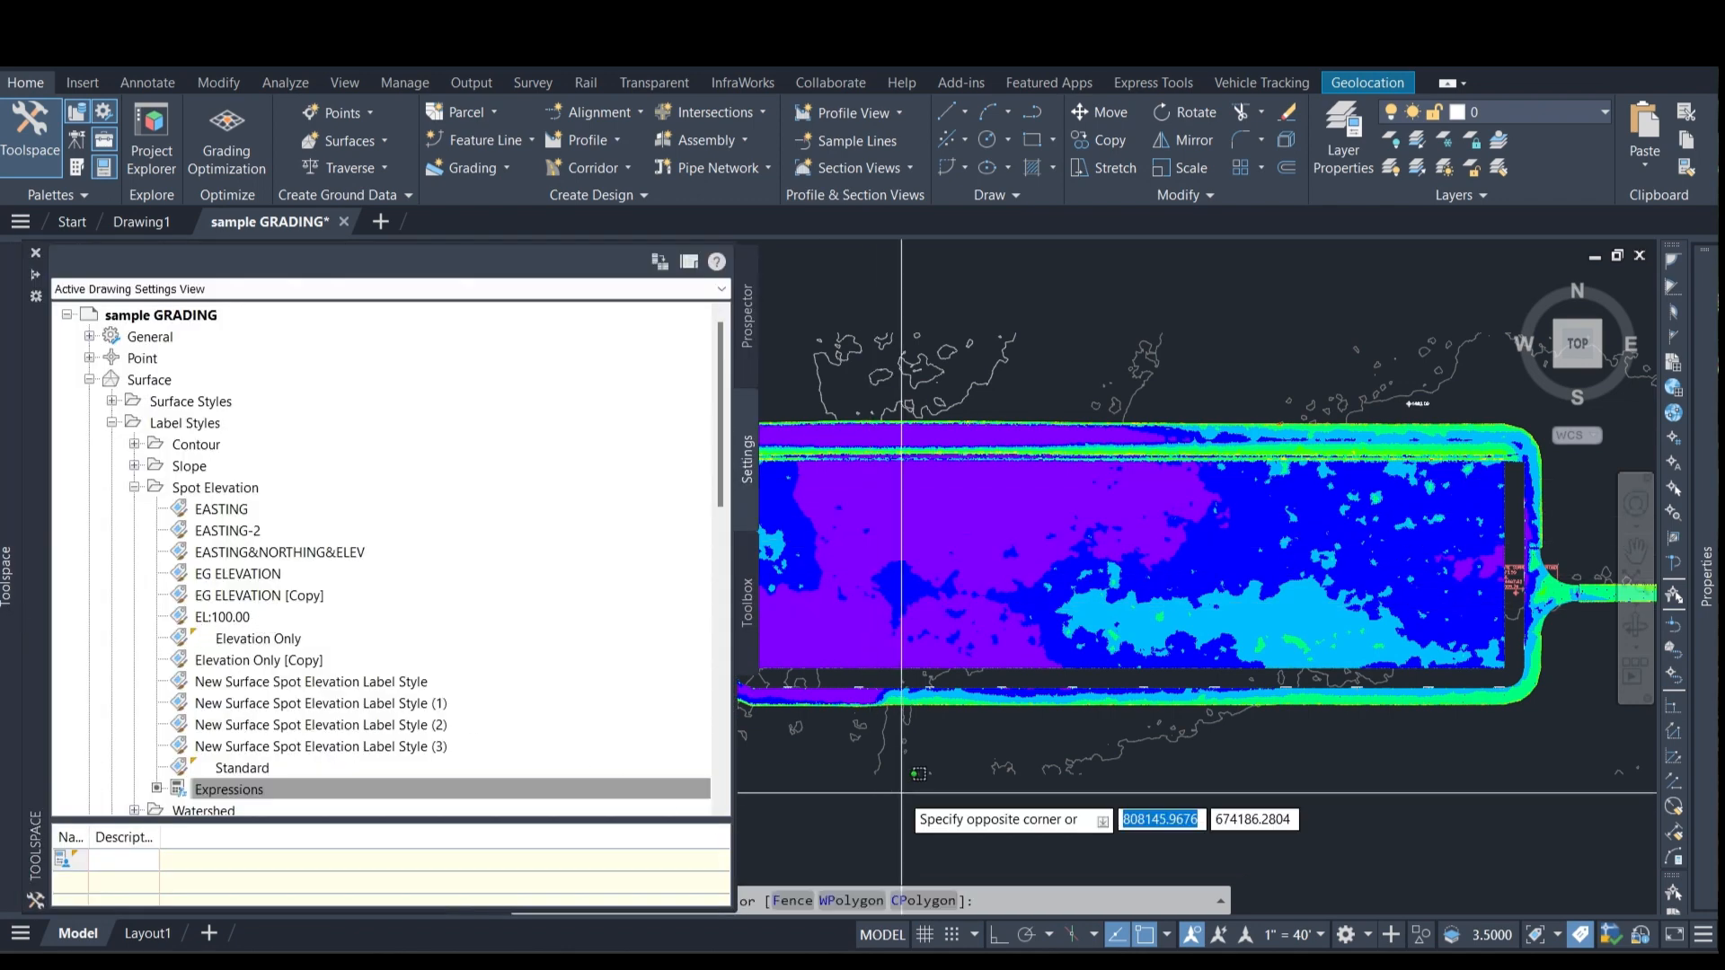
pyautogui.scroll(-2, 860, 797)
pyautogui.scroll(4, 610, 653)
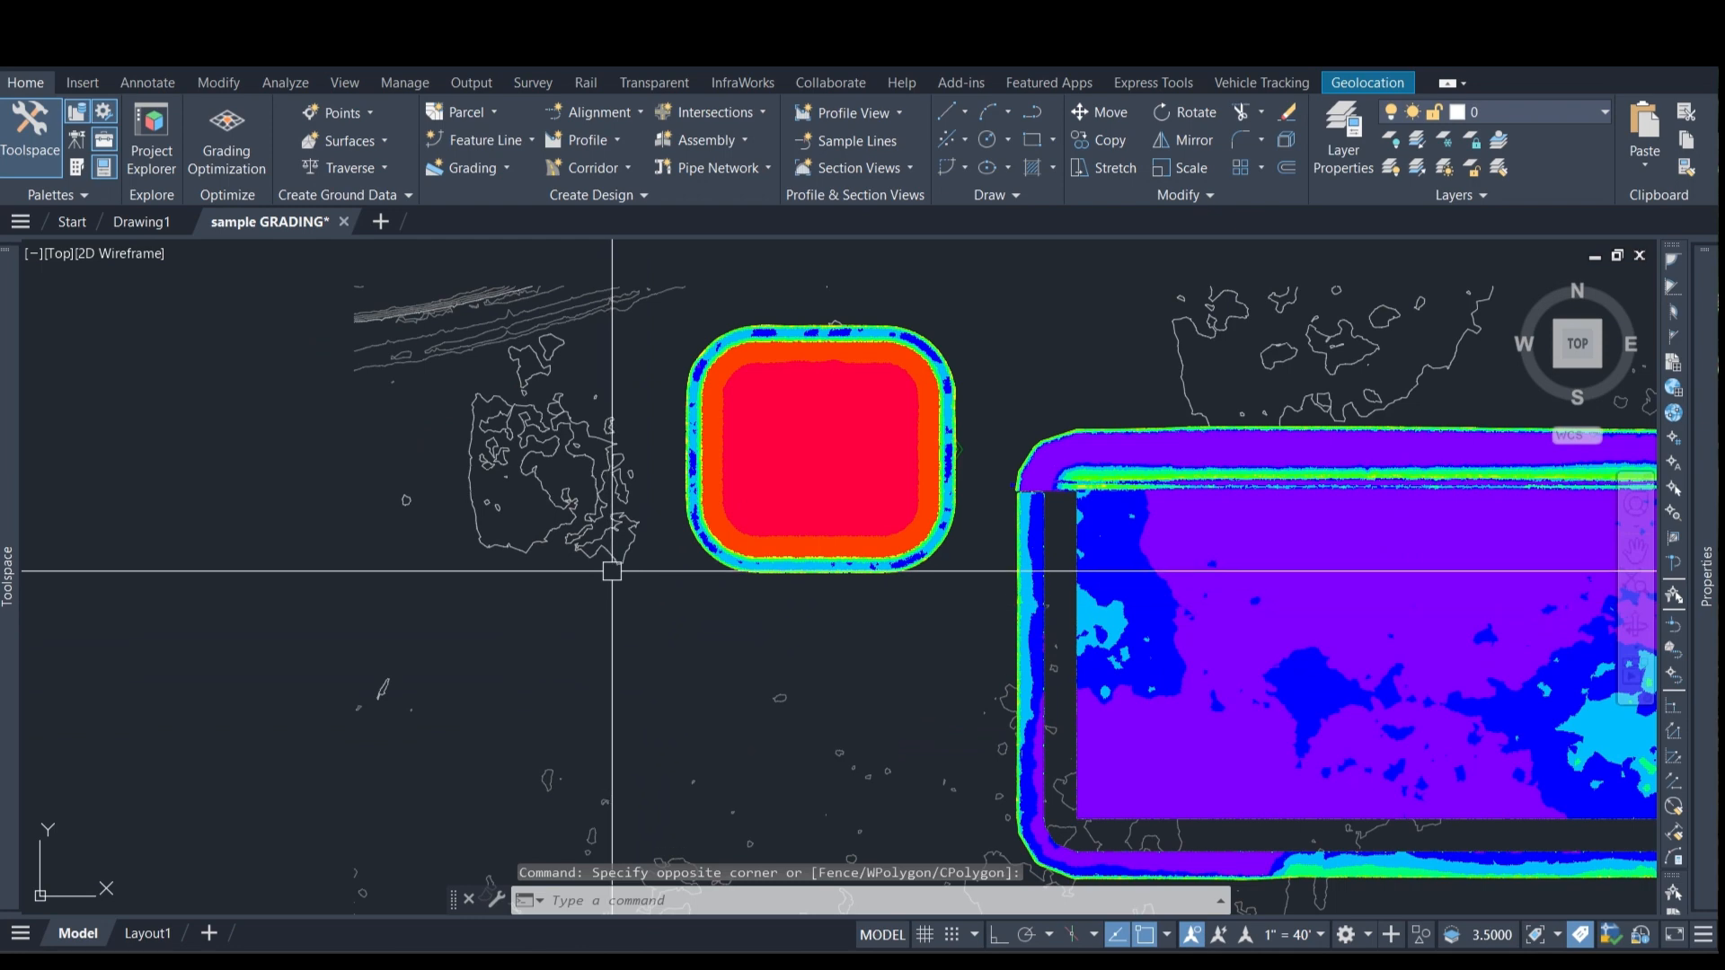
pyautogui.click(612, 571)
pyautogui.click(27, 164)
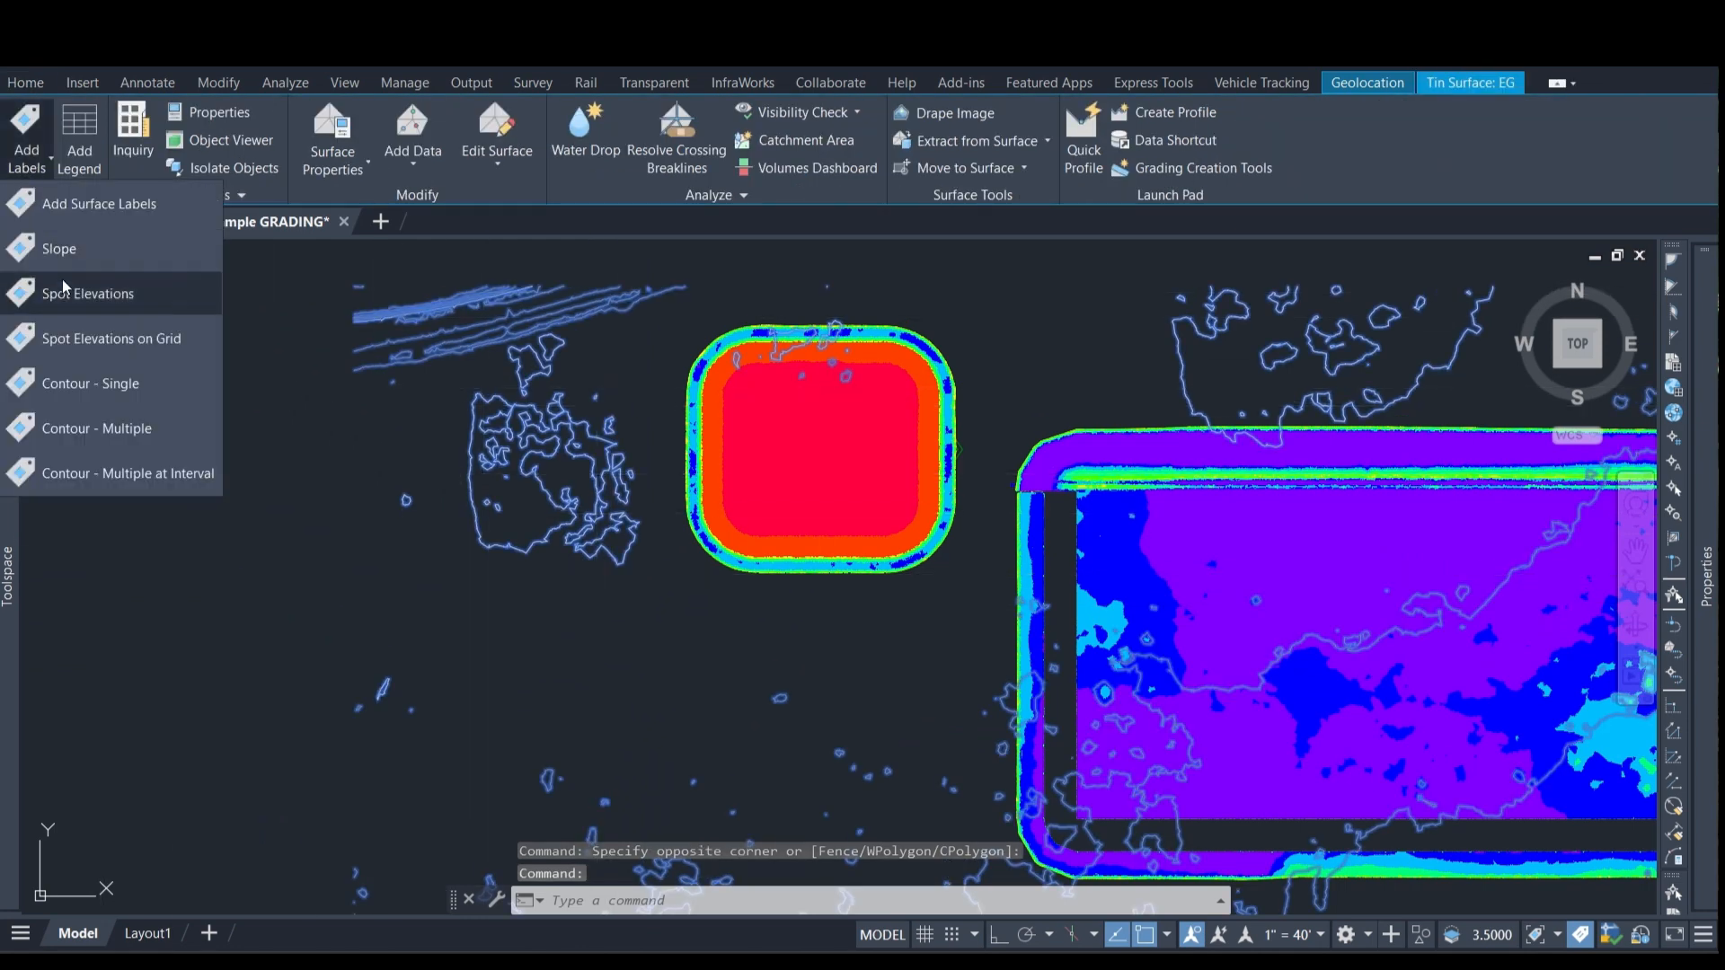
pyautogui.click(98, 293)
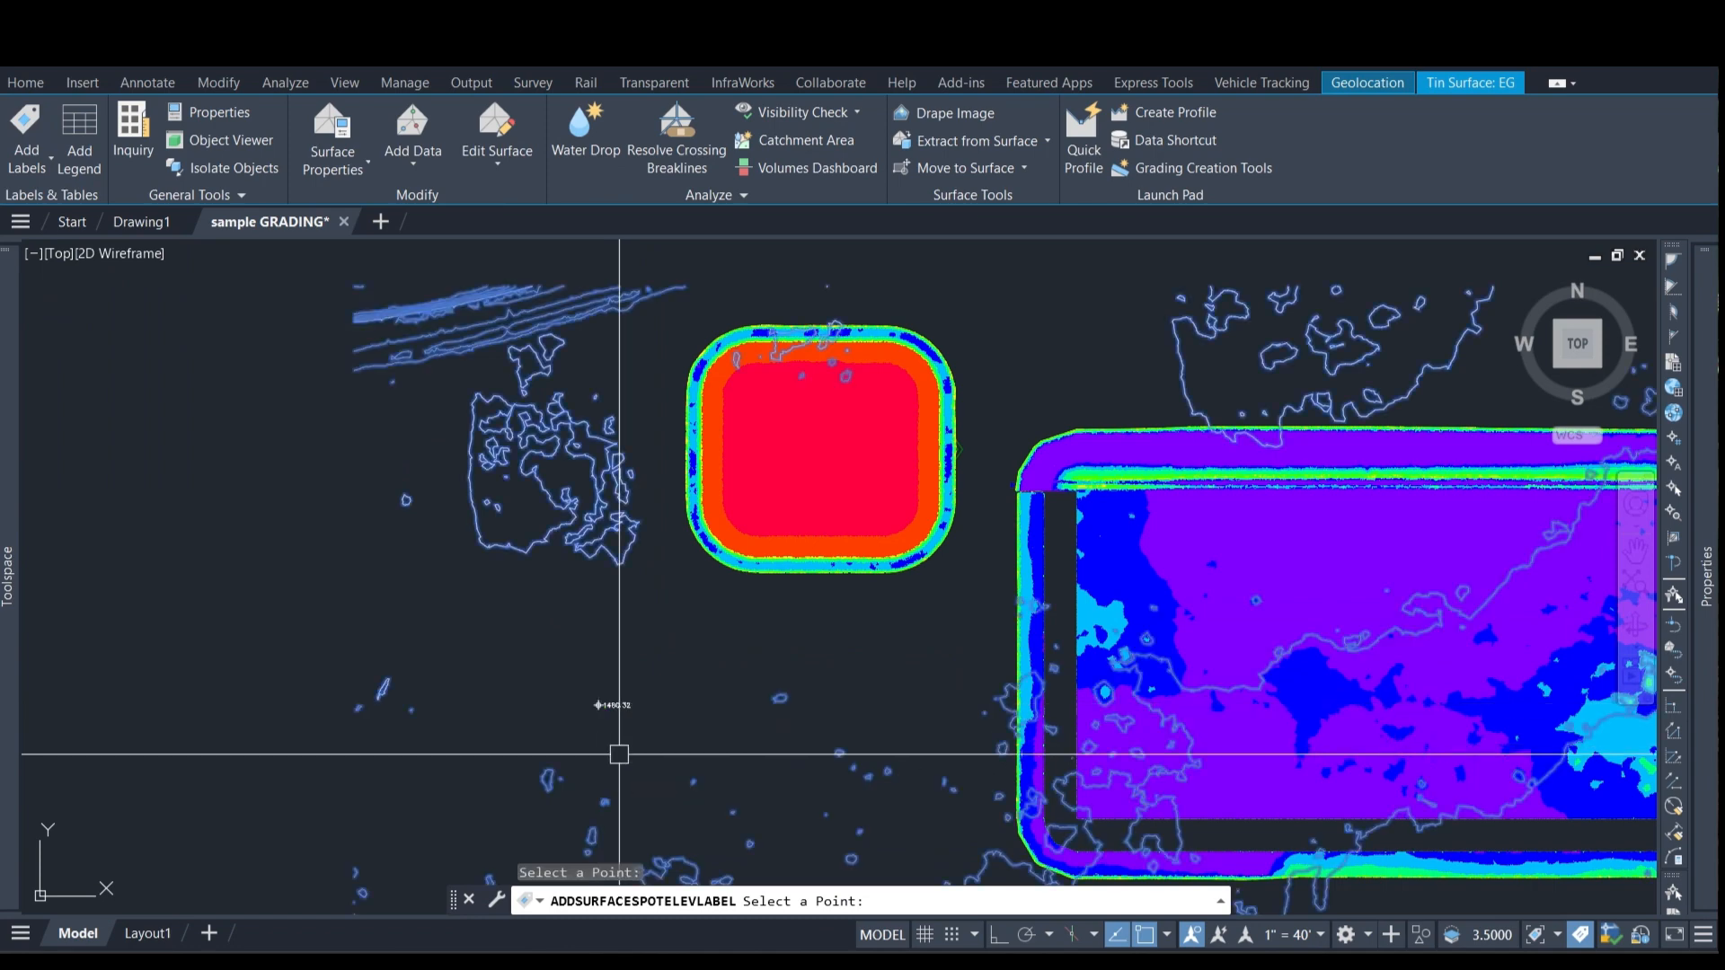
pyautogui.press('Escape')
# Move the new spot elevation label up and away from its point so that it has a leader.
pyautogui.scroll(4, 602, 754)
pyautogui.click(625, 670)
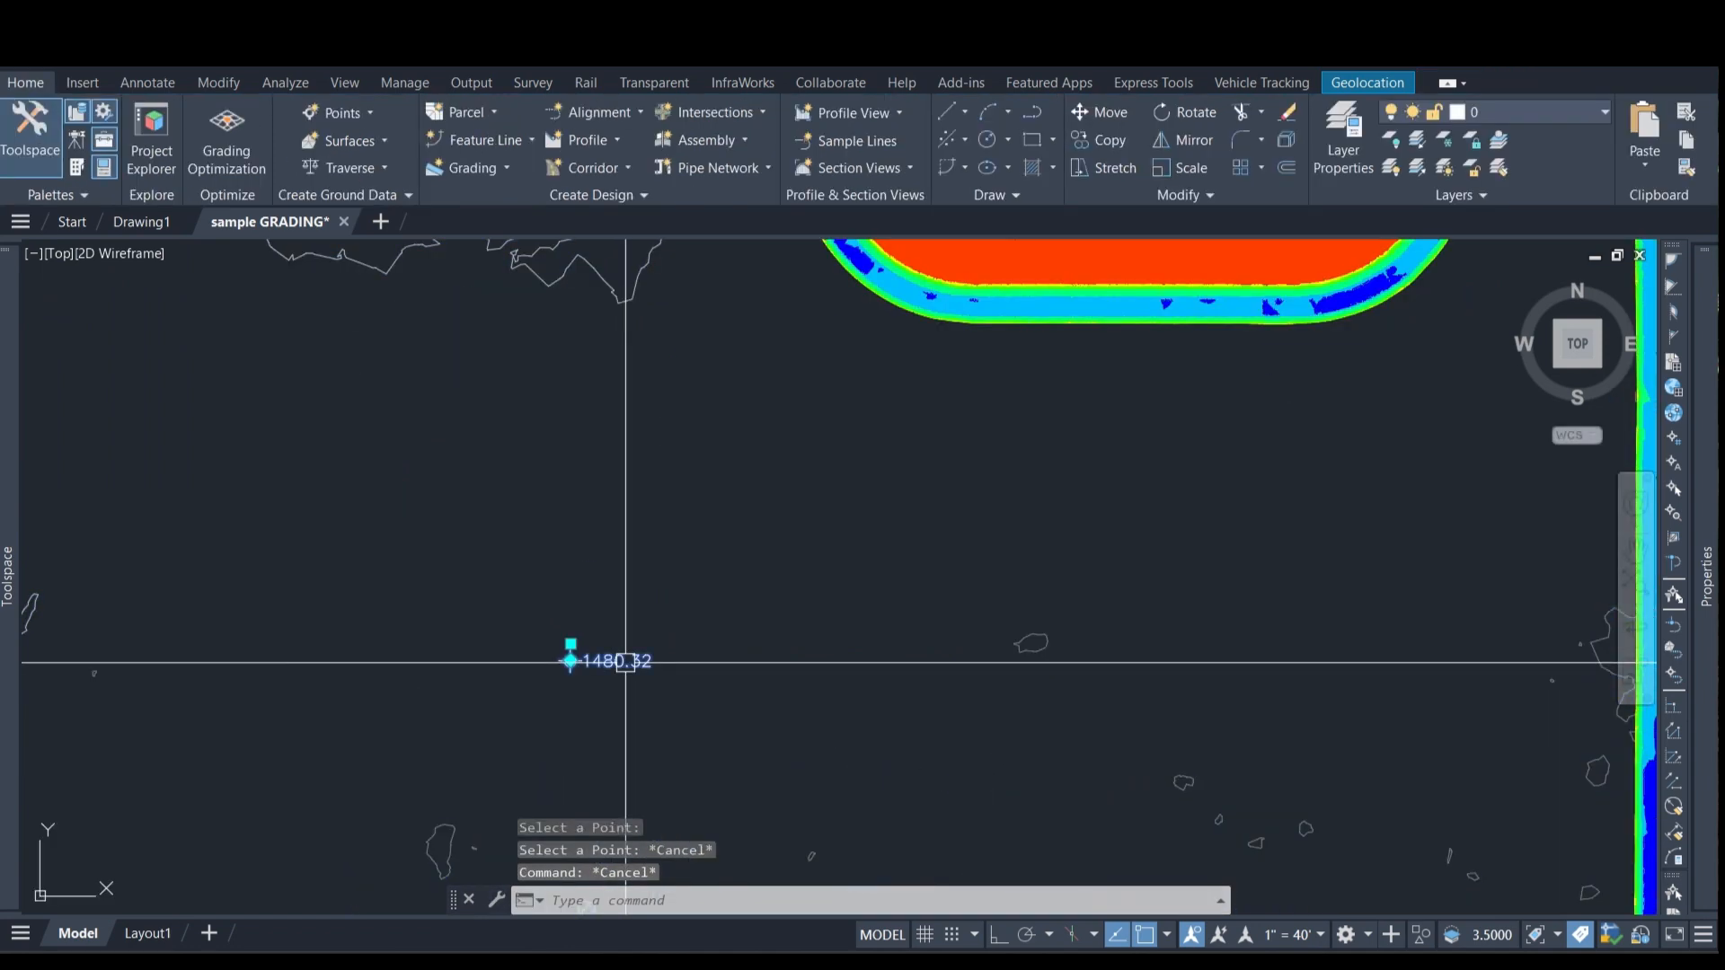
pyautogui.click(571, 645)
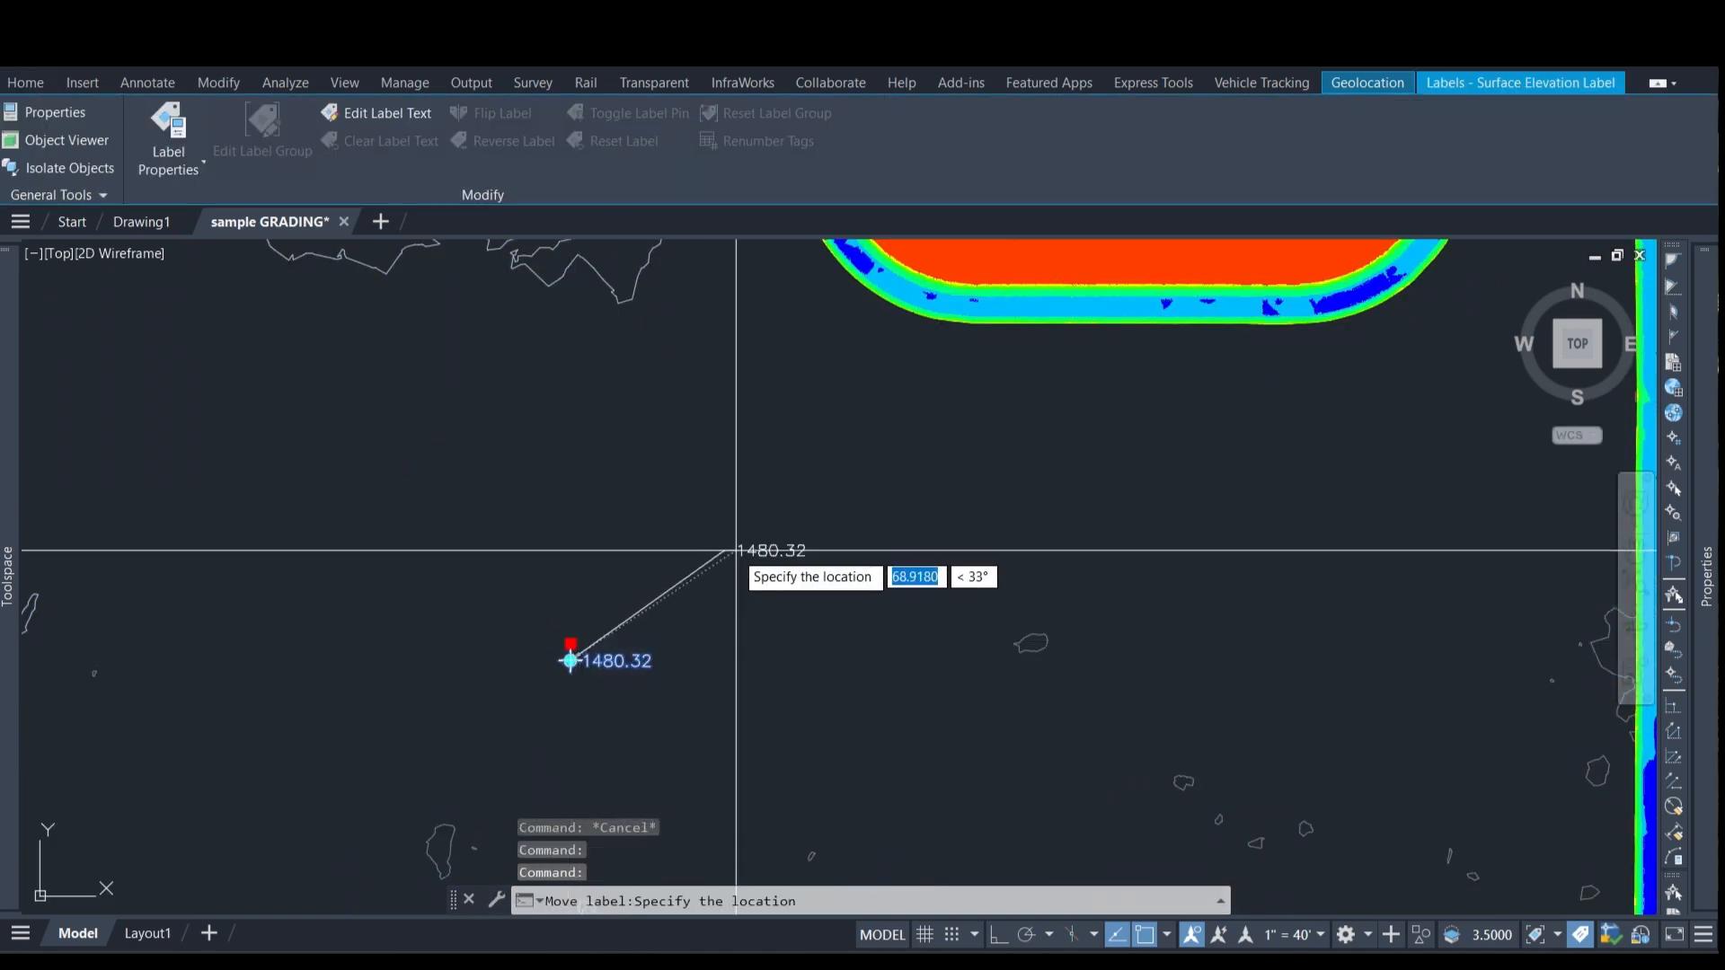
pyautogui.click(632, 580)
pyautogui.scroll(5, 633, 503)
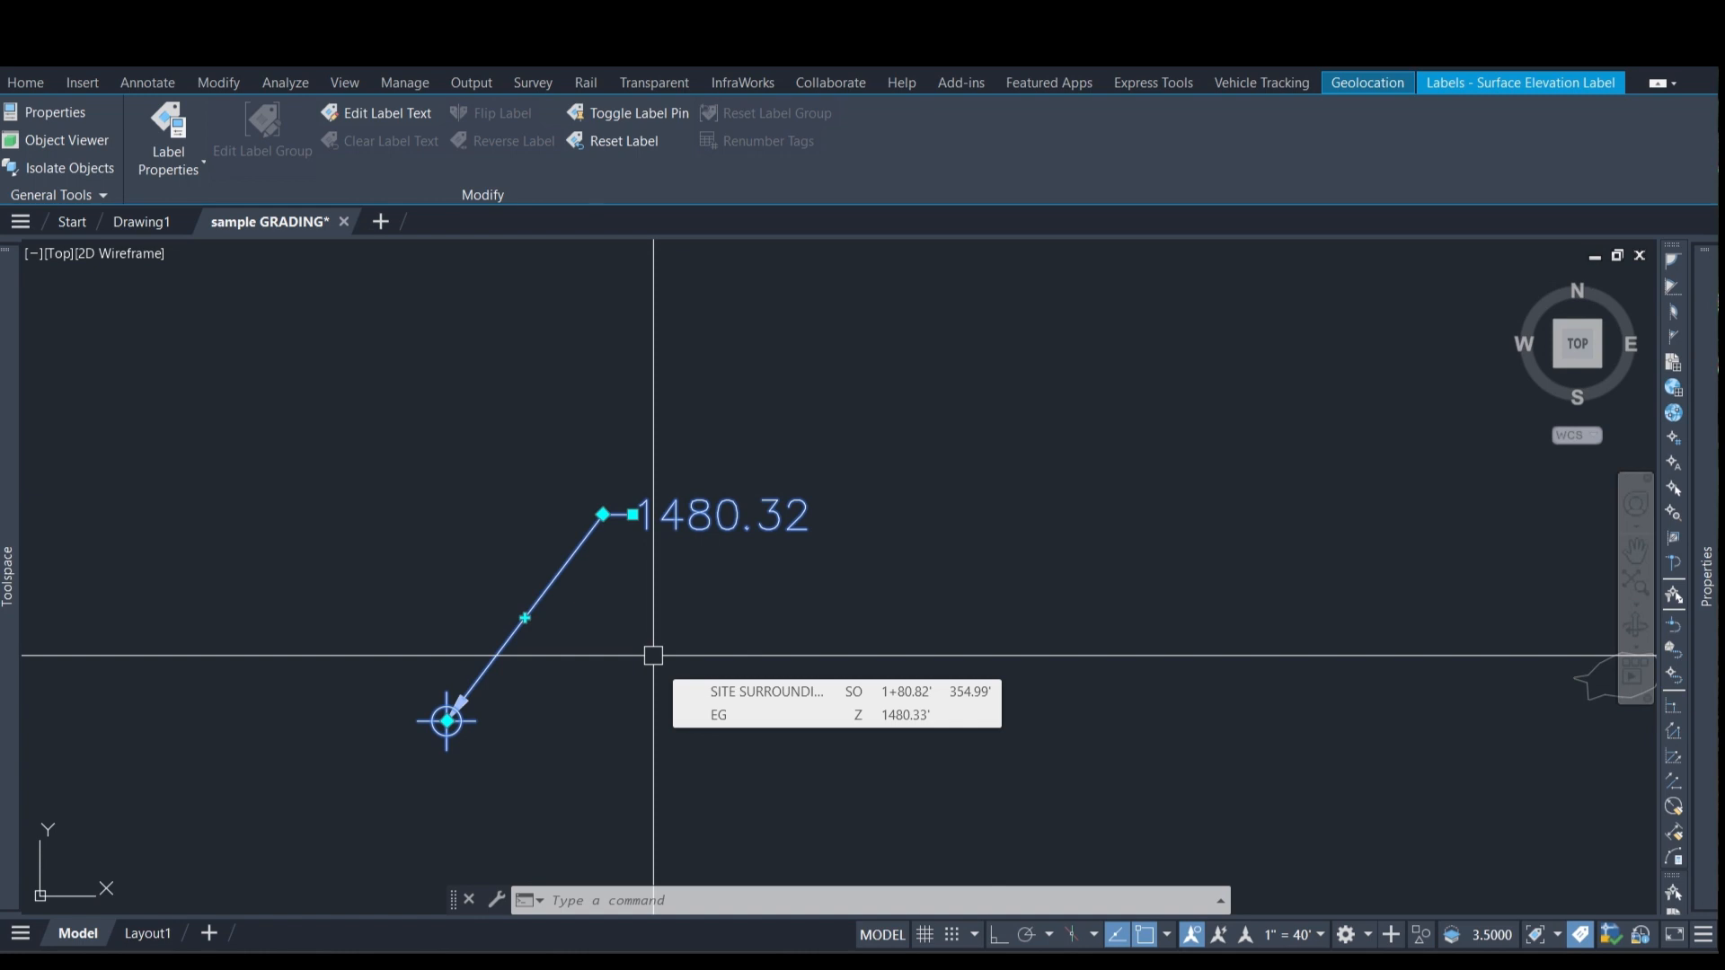
pyautogui.press('Escape')
pyautogui.scroll(-2, 855, 470)
pyautogui.scroll(2, 794, 513)
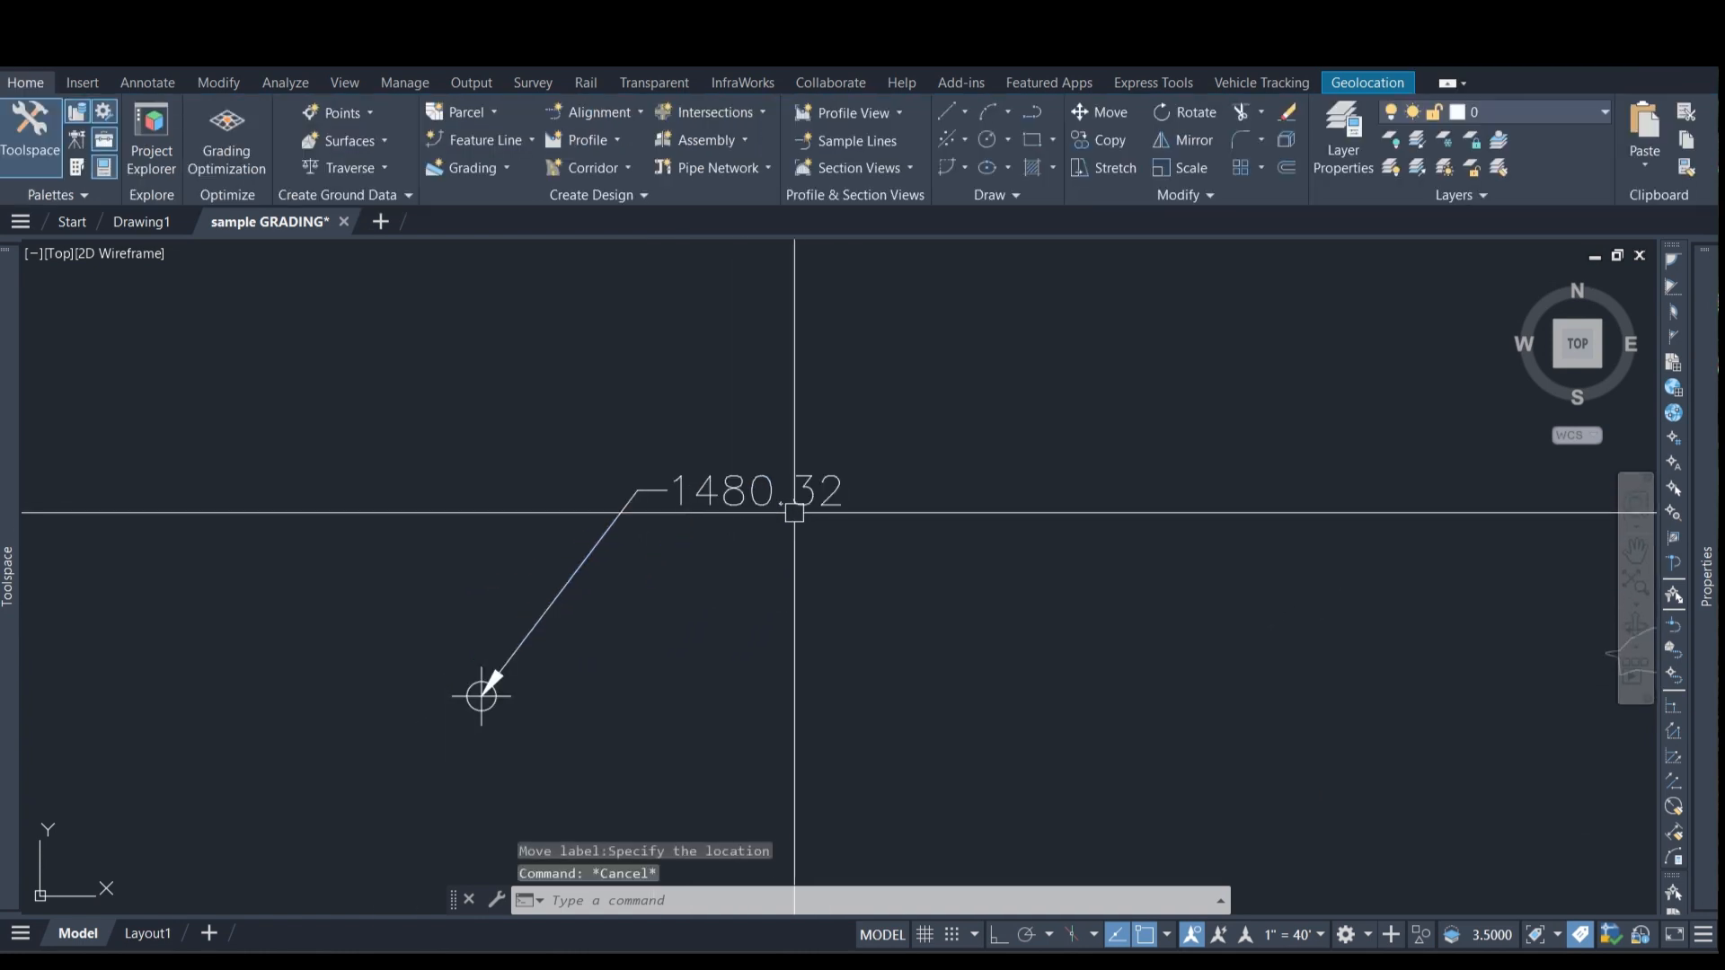
pyautogui.scroll(-2, 739, 533)
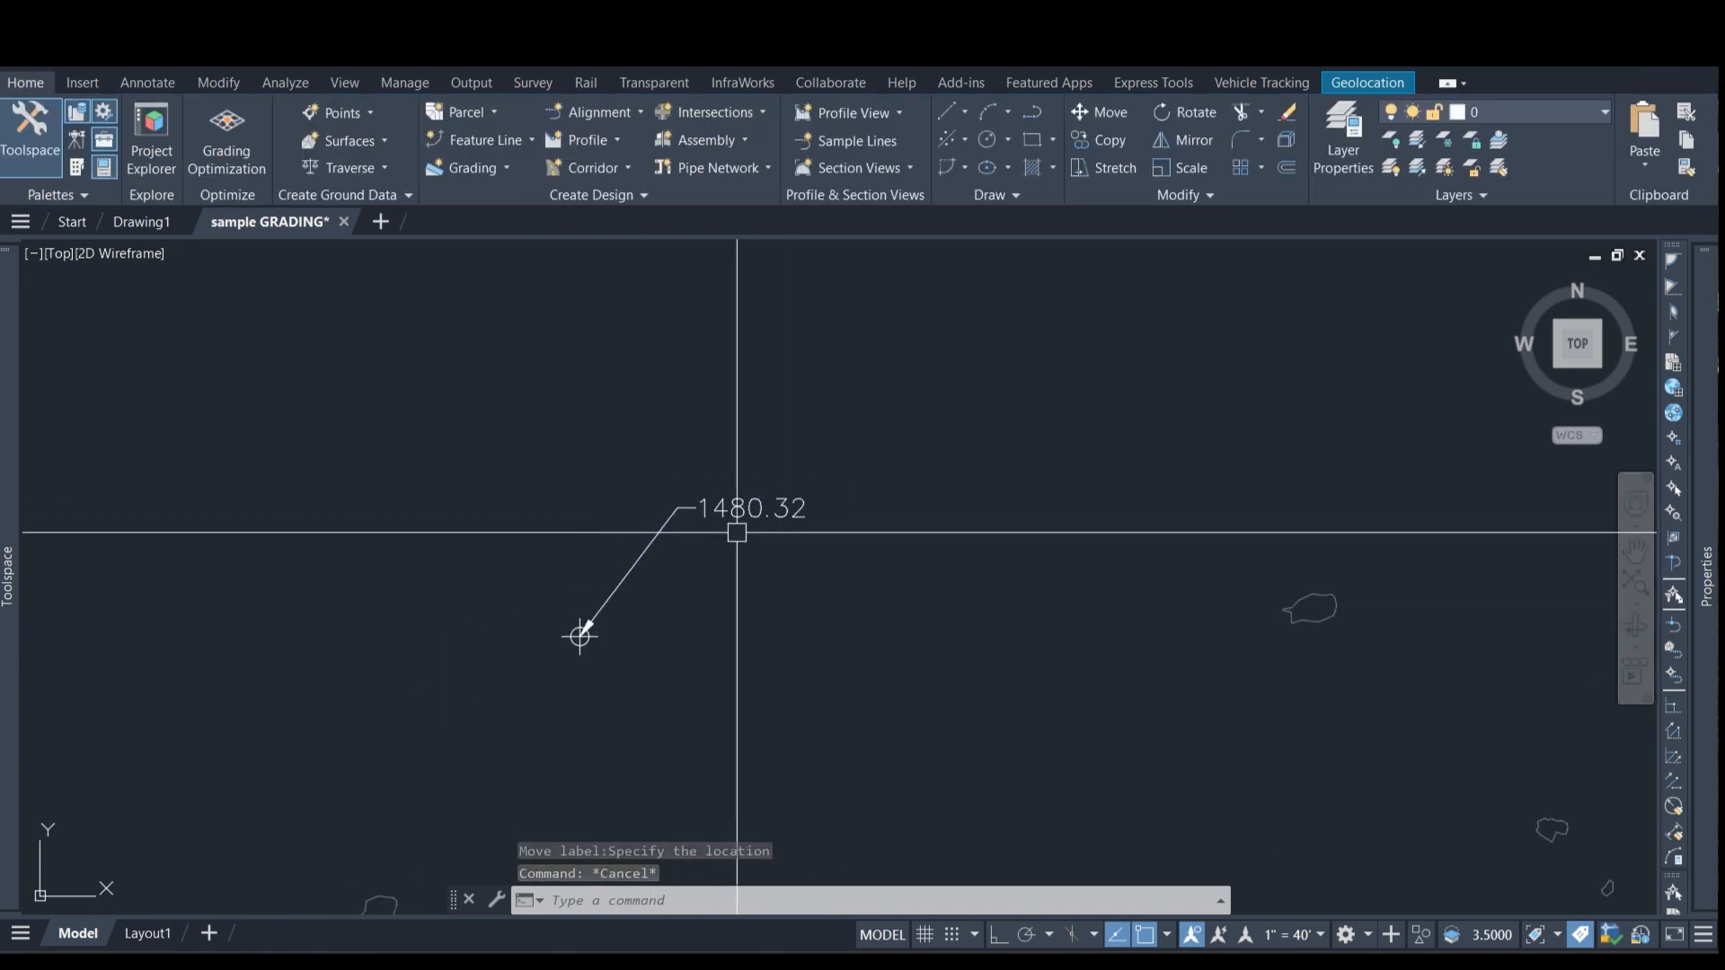
pyautogui.scroll(2, 737, 533)
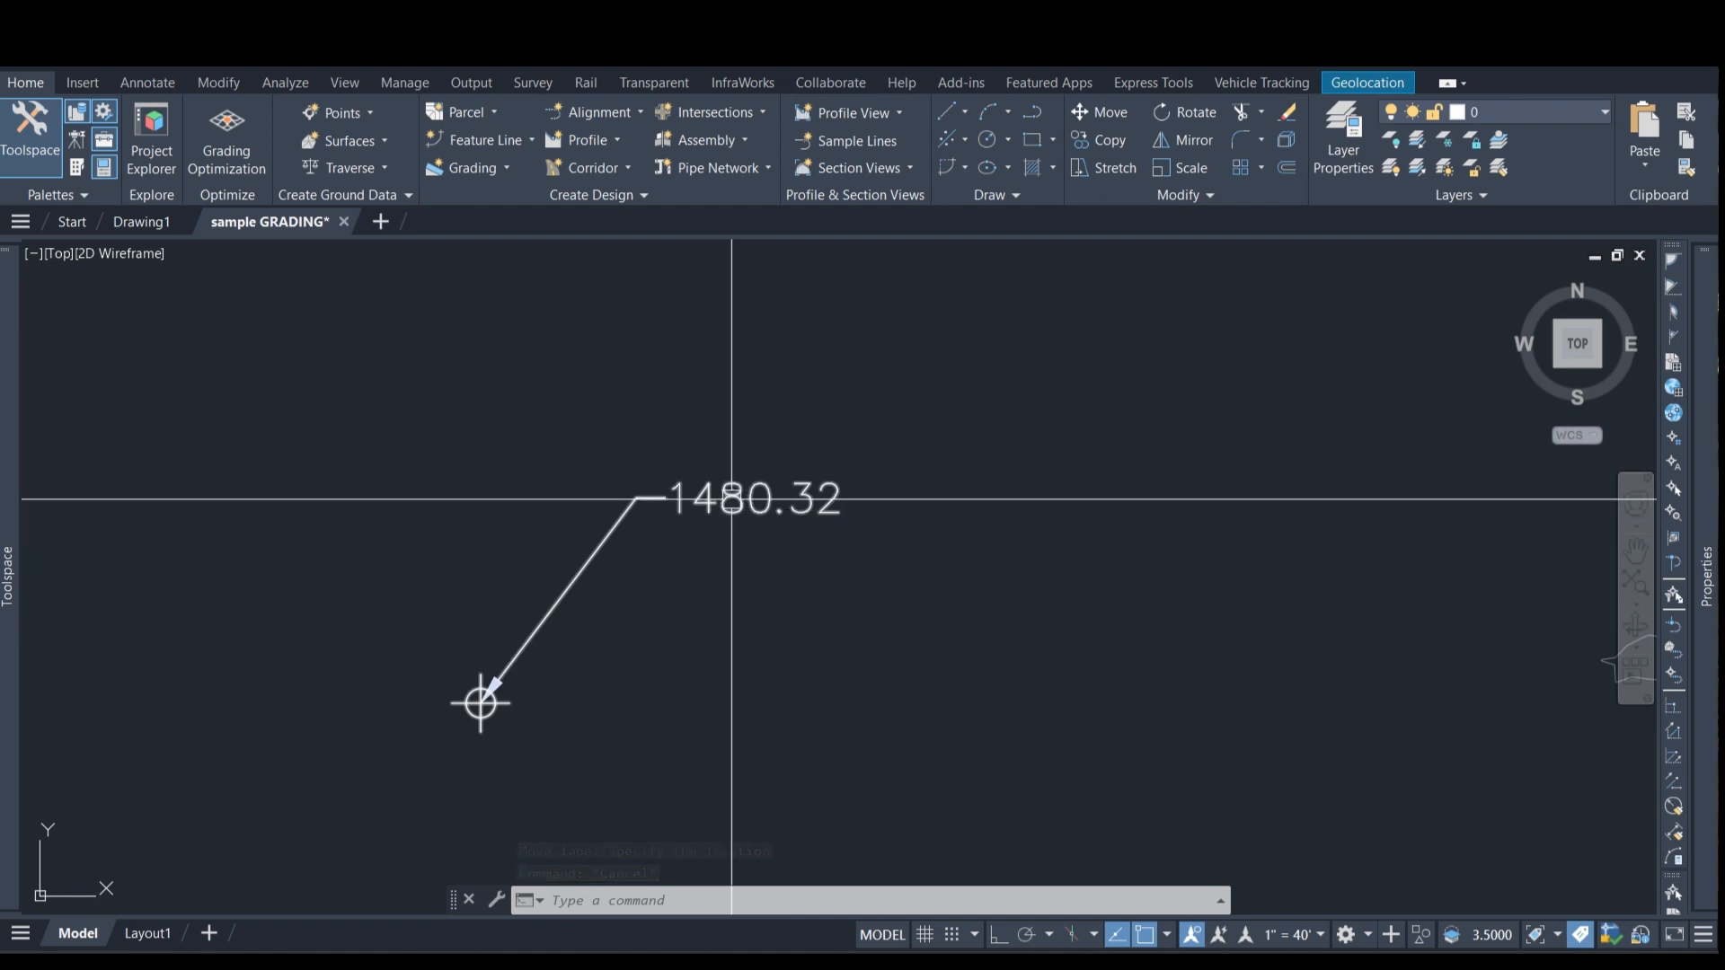
pyautogui.click(732, 499)
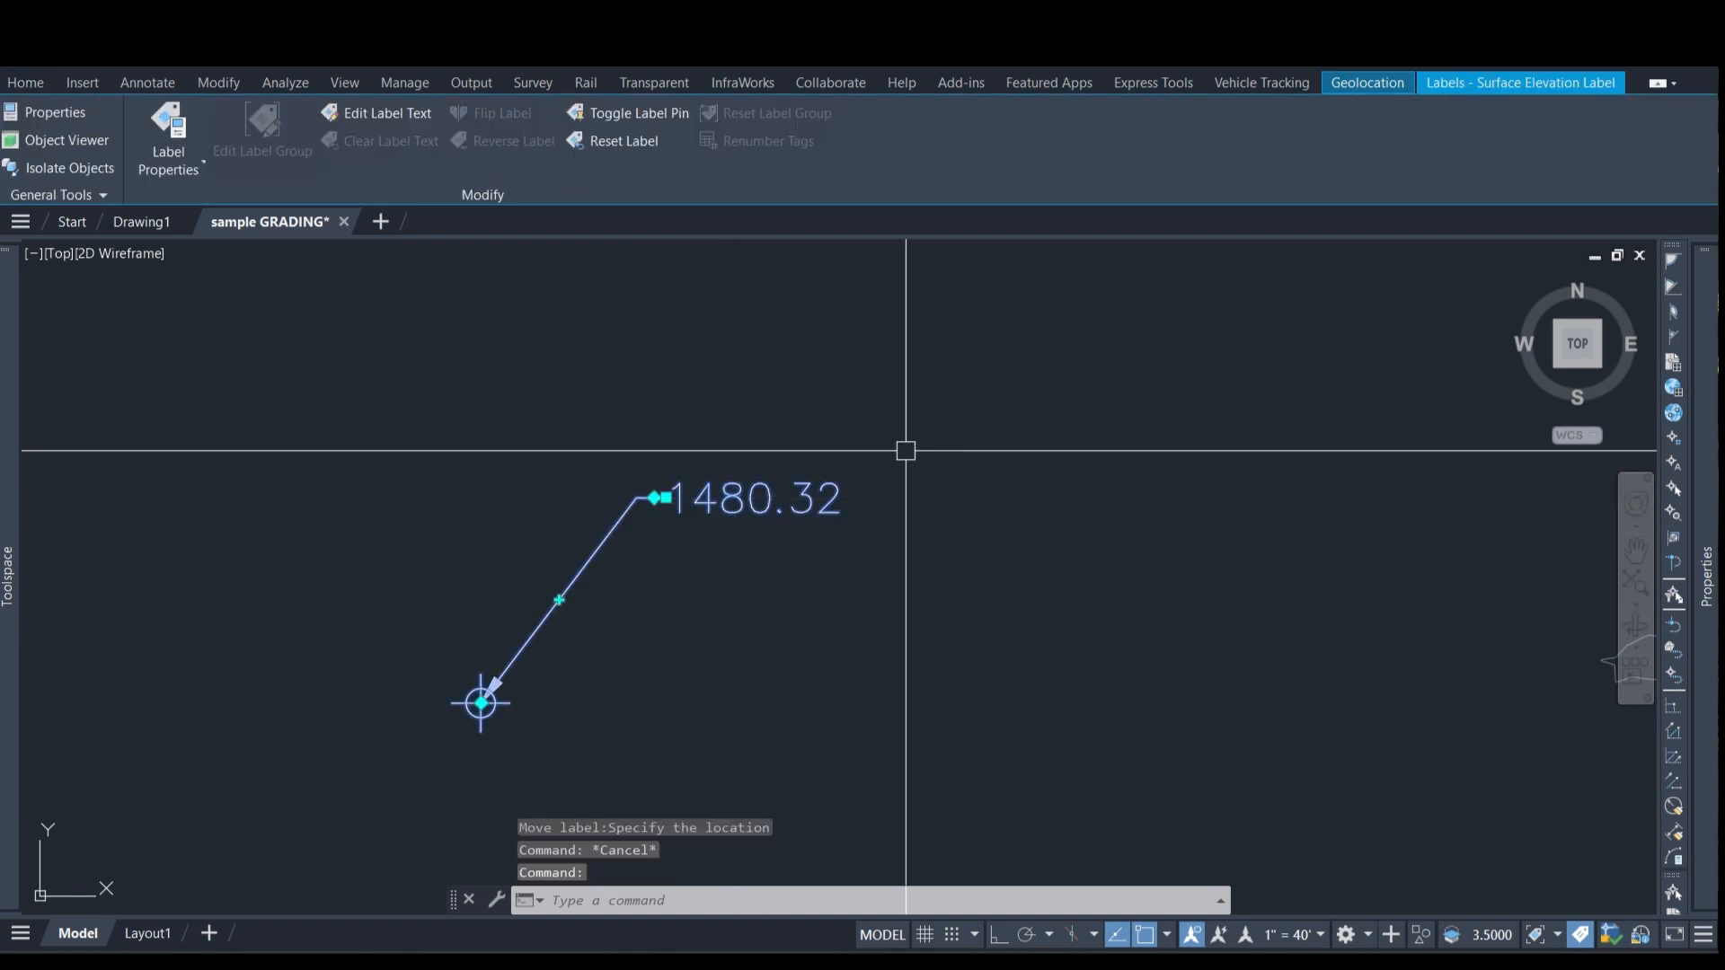
pyautogui.press('Escape')
pyautogui.scroll(-1, 906, 451)
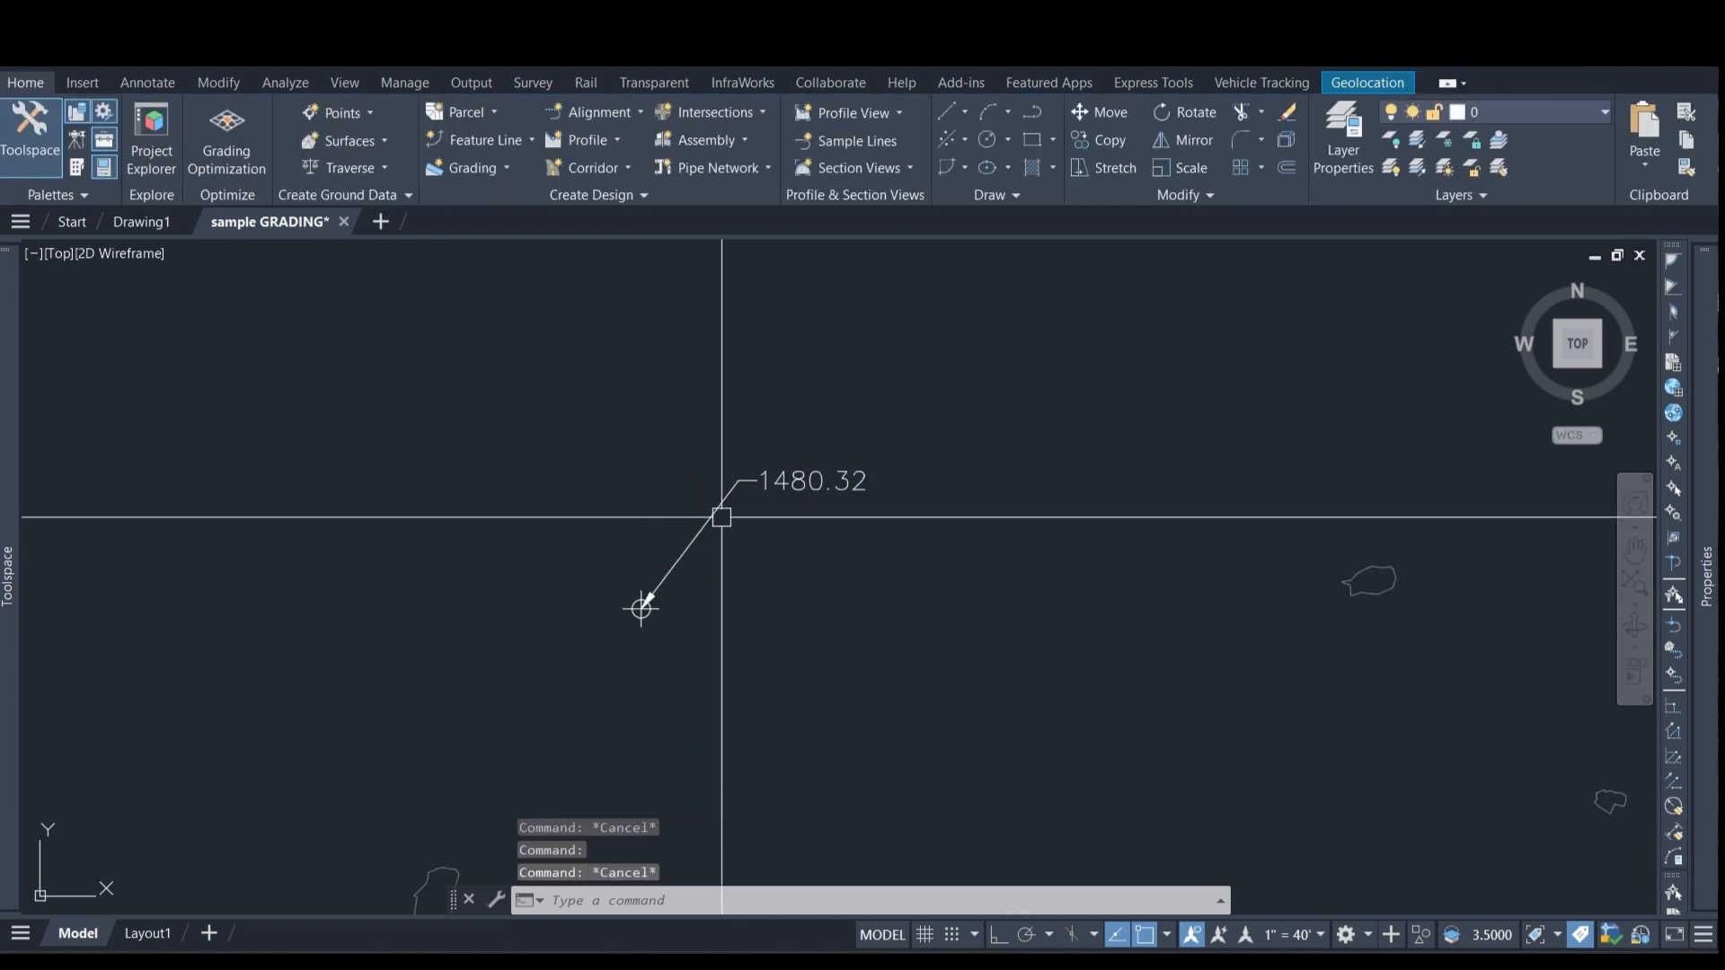
# Find the Expressions entry under the surface's Spot Elevation label styles in the drawing settings.
pyautogui.click(641, 608)
pyautogui.moveTo(7, 546)
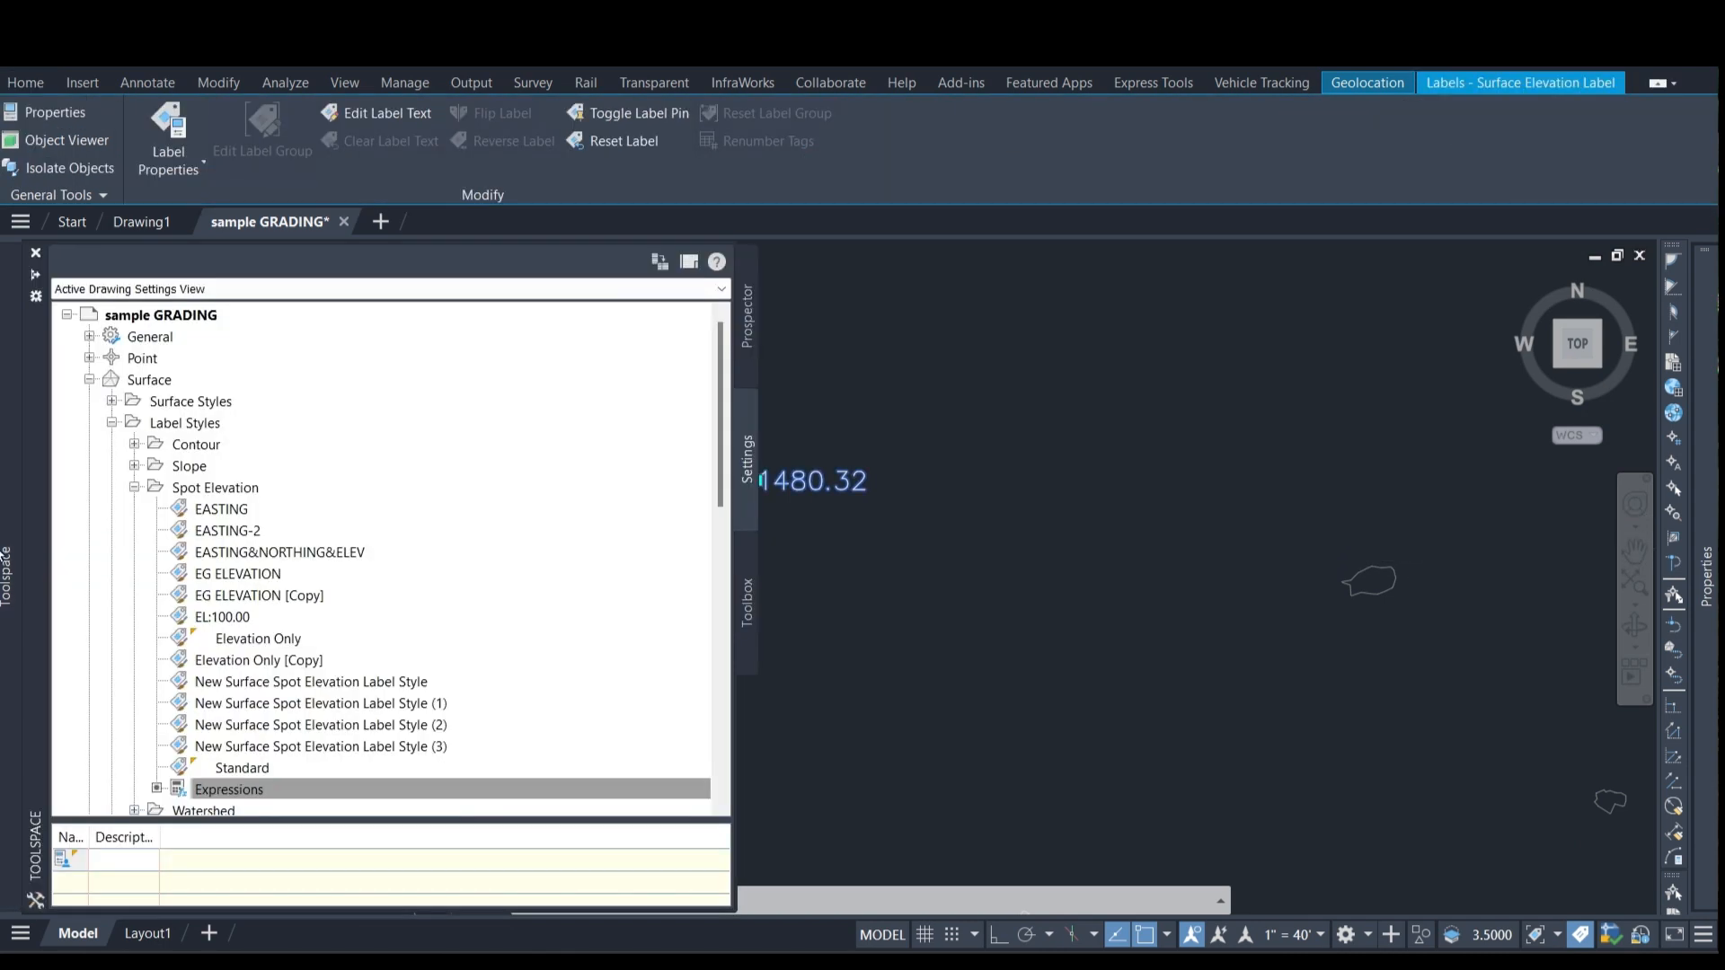
pyautogui.click(90, 380)
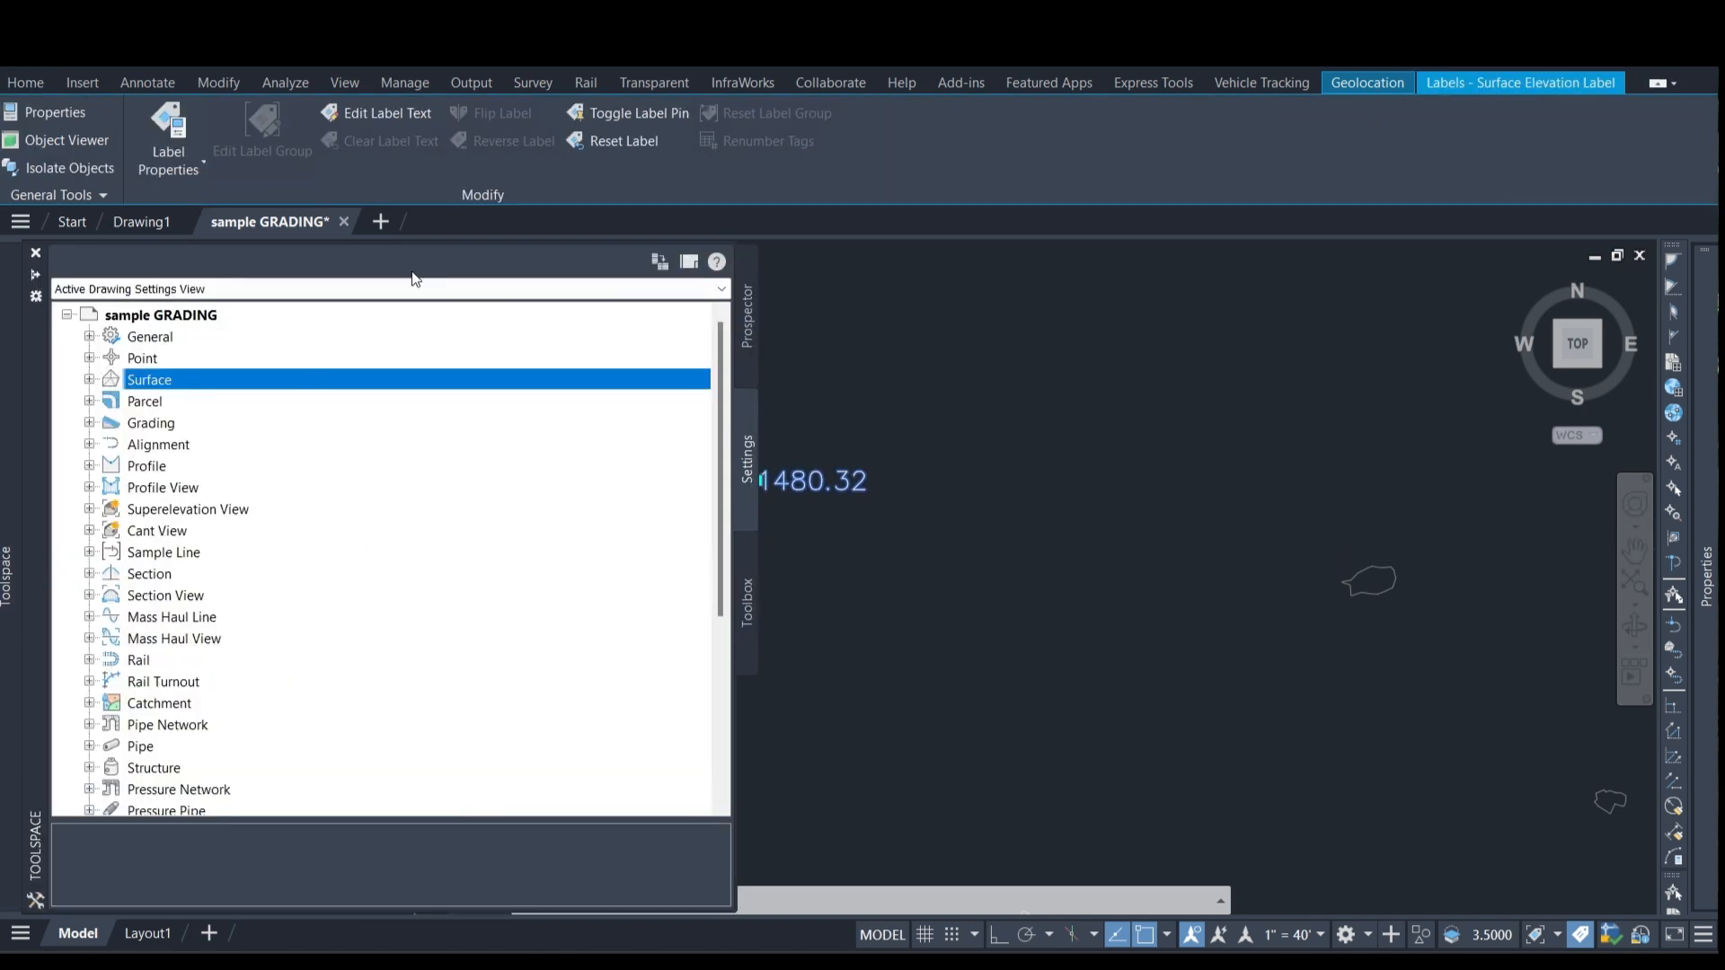
pyautogui.click(752, 323)
pyautogui.click(744, 439)
pyautogui.click(90, 380)
pyautogui.click(134, 423)
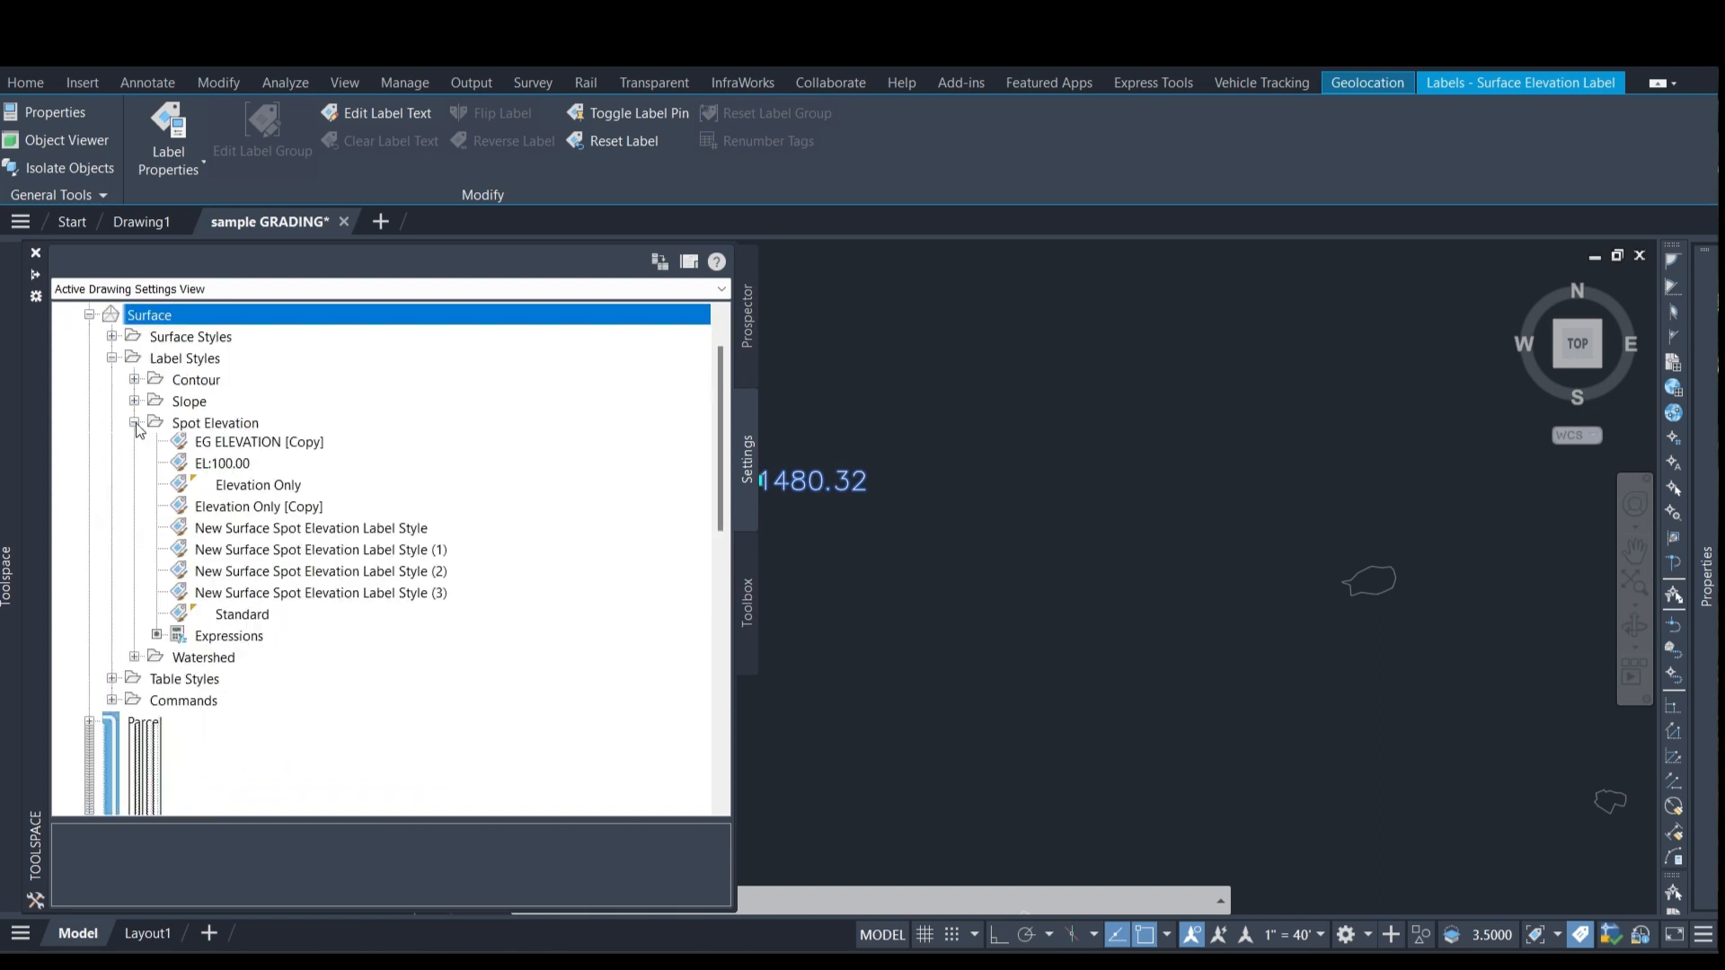
pyautogui.click(134, 423)
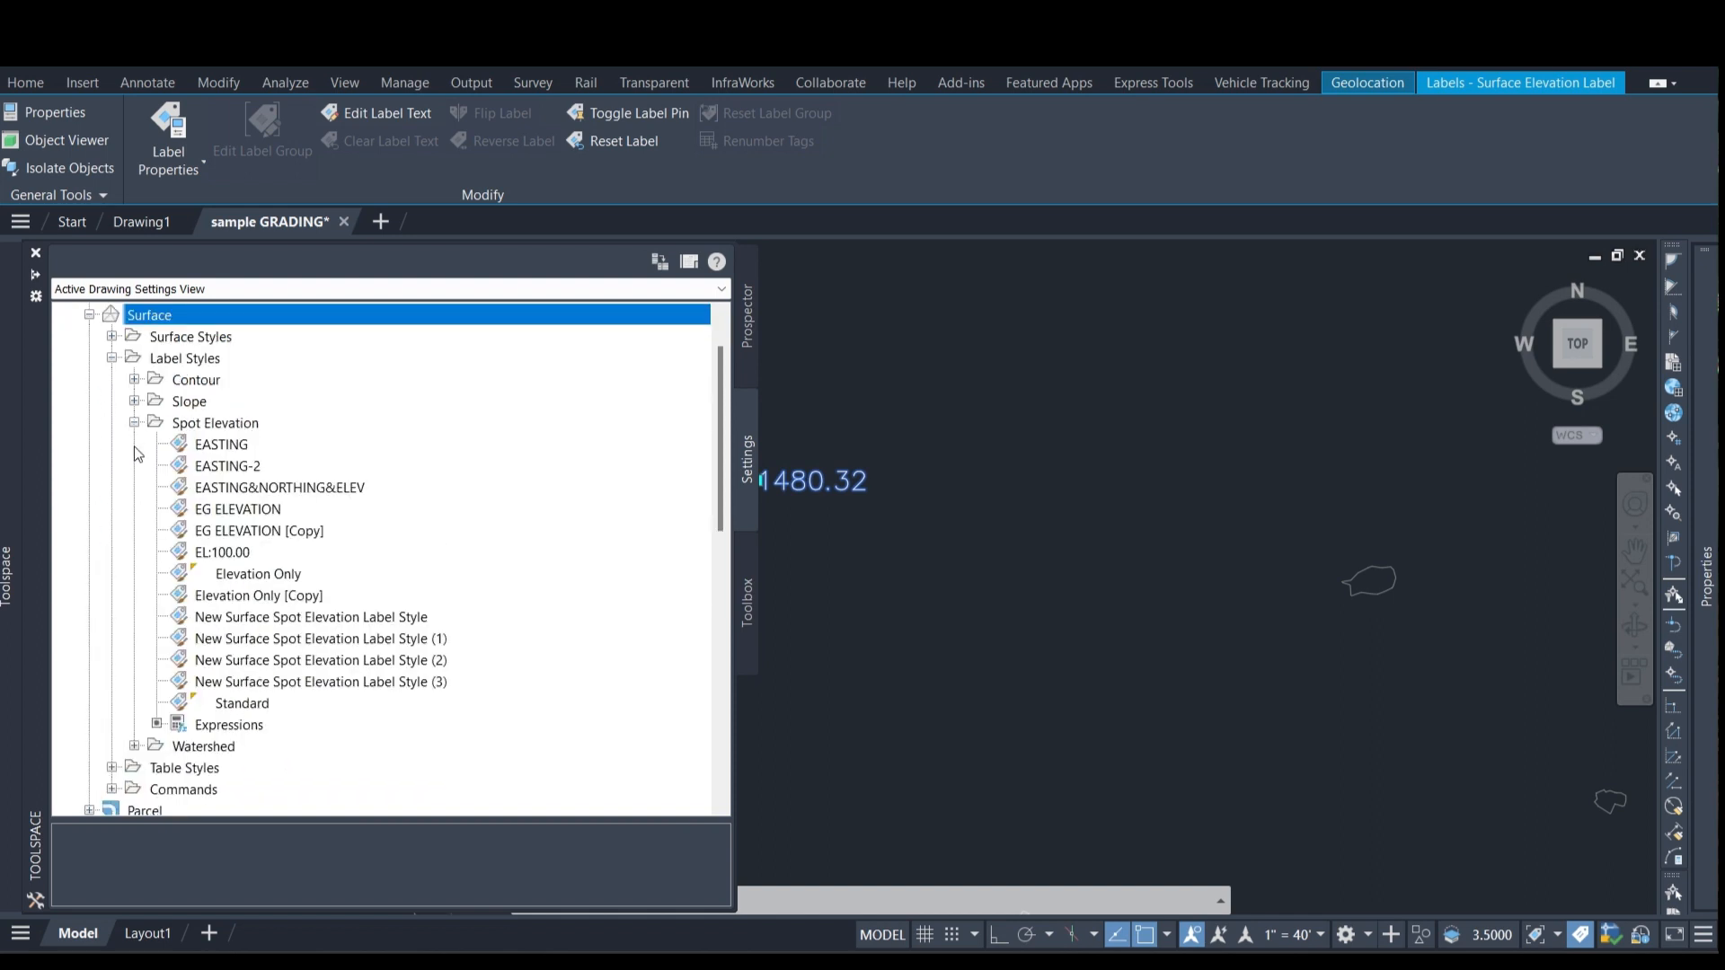
pyautogui.click(227, 727)
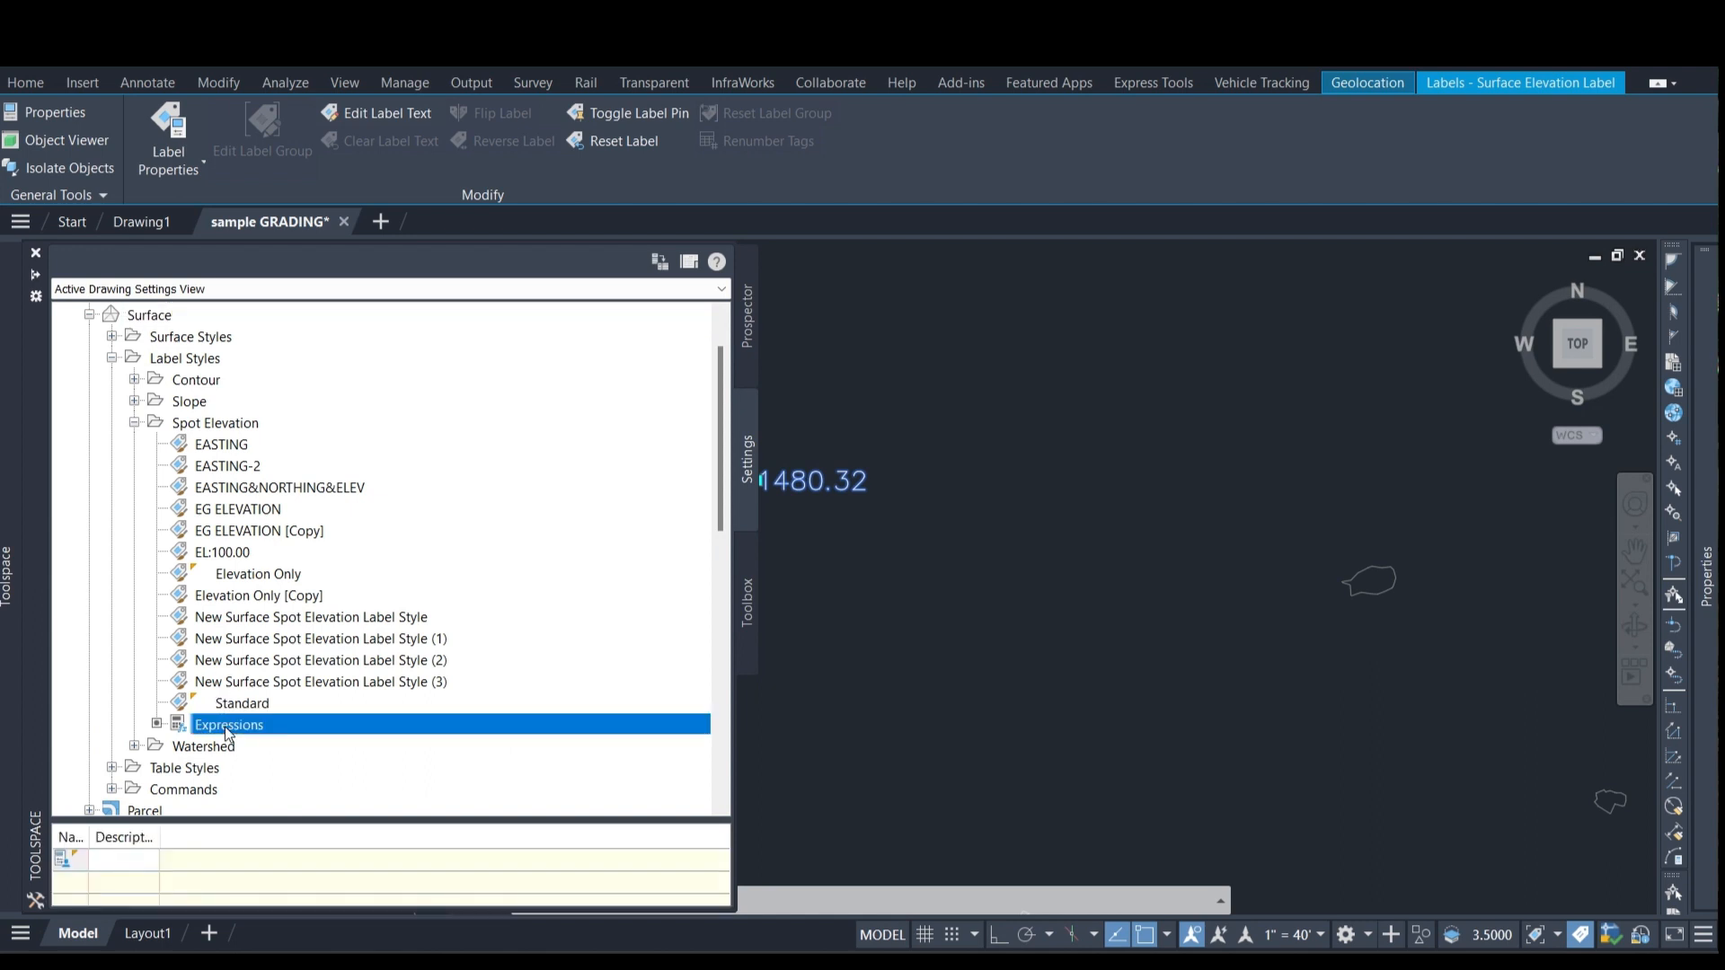
# Look at the Expressions entries under the surface Slope label styles and the Point label styles.
pyautogui.click(135, 402)
pyautogui.click(231, 581)
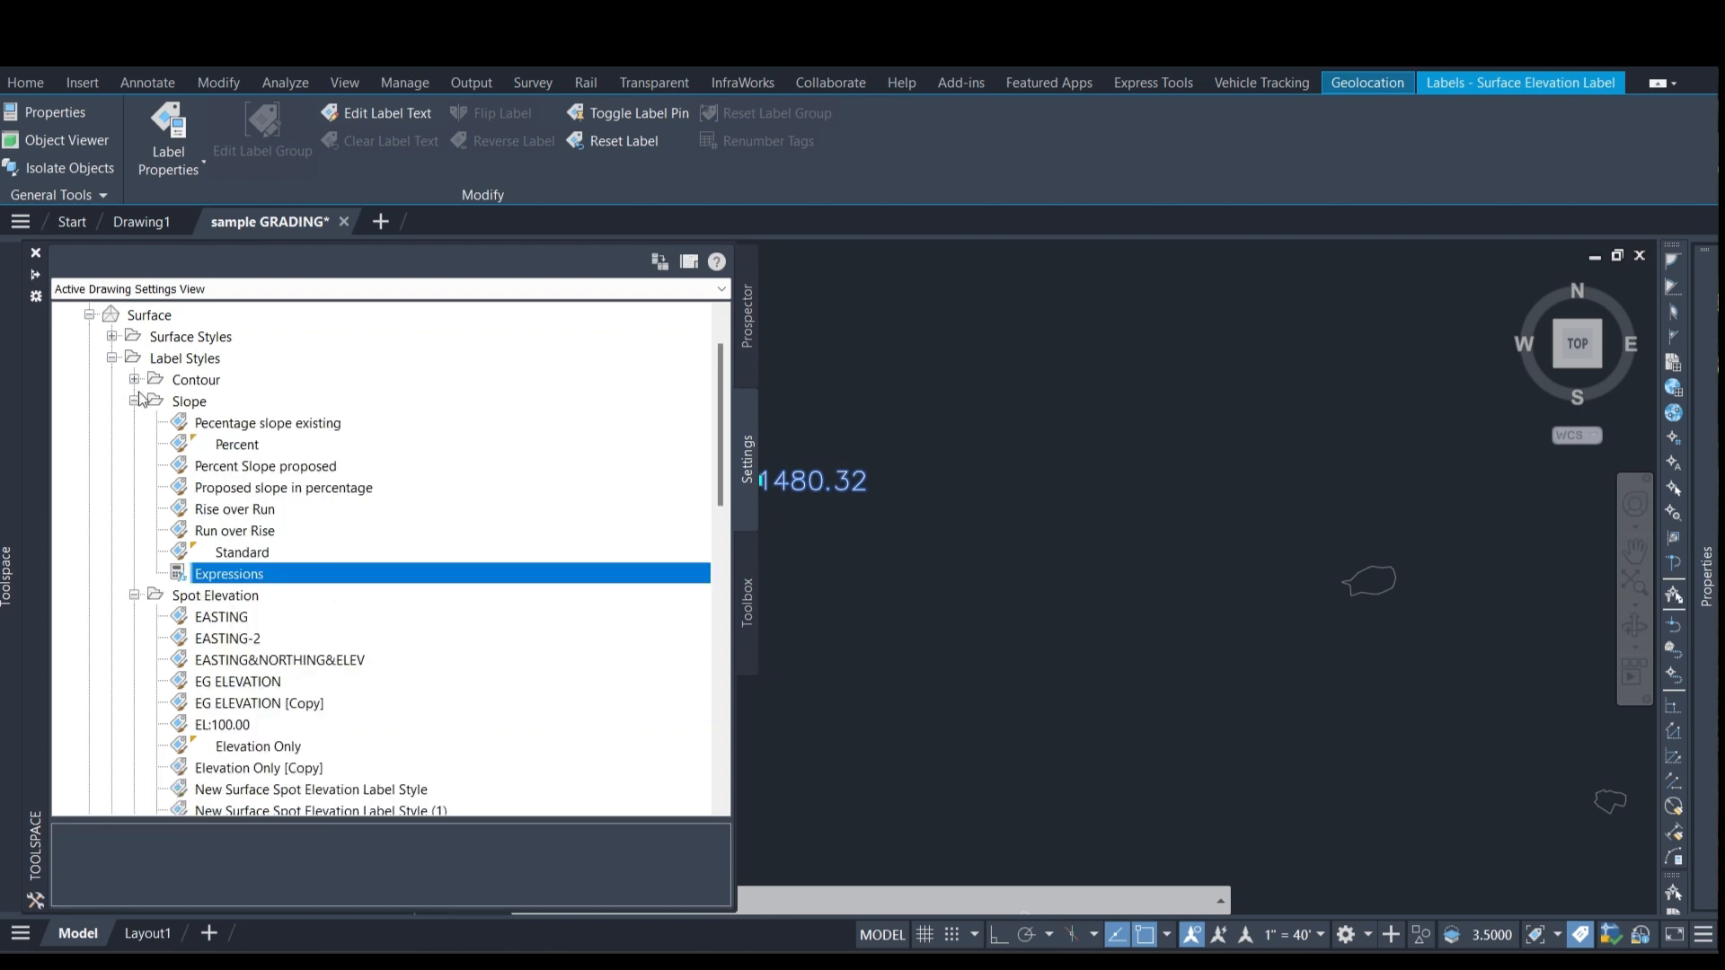
pyautogui.scroll(1, 139, 398)
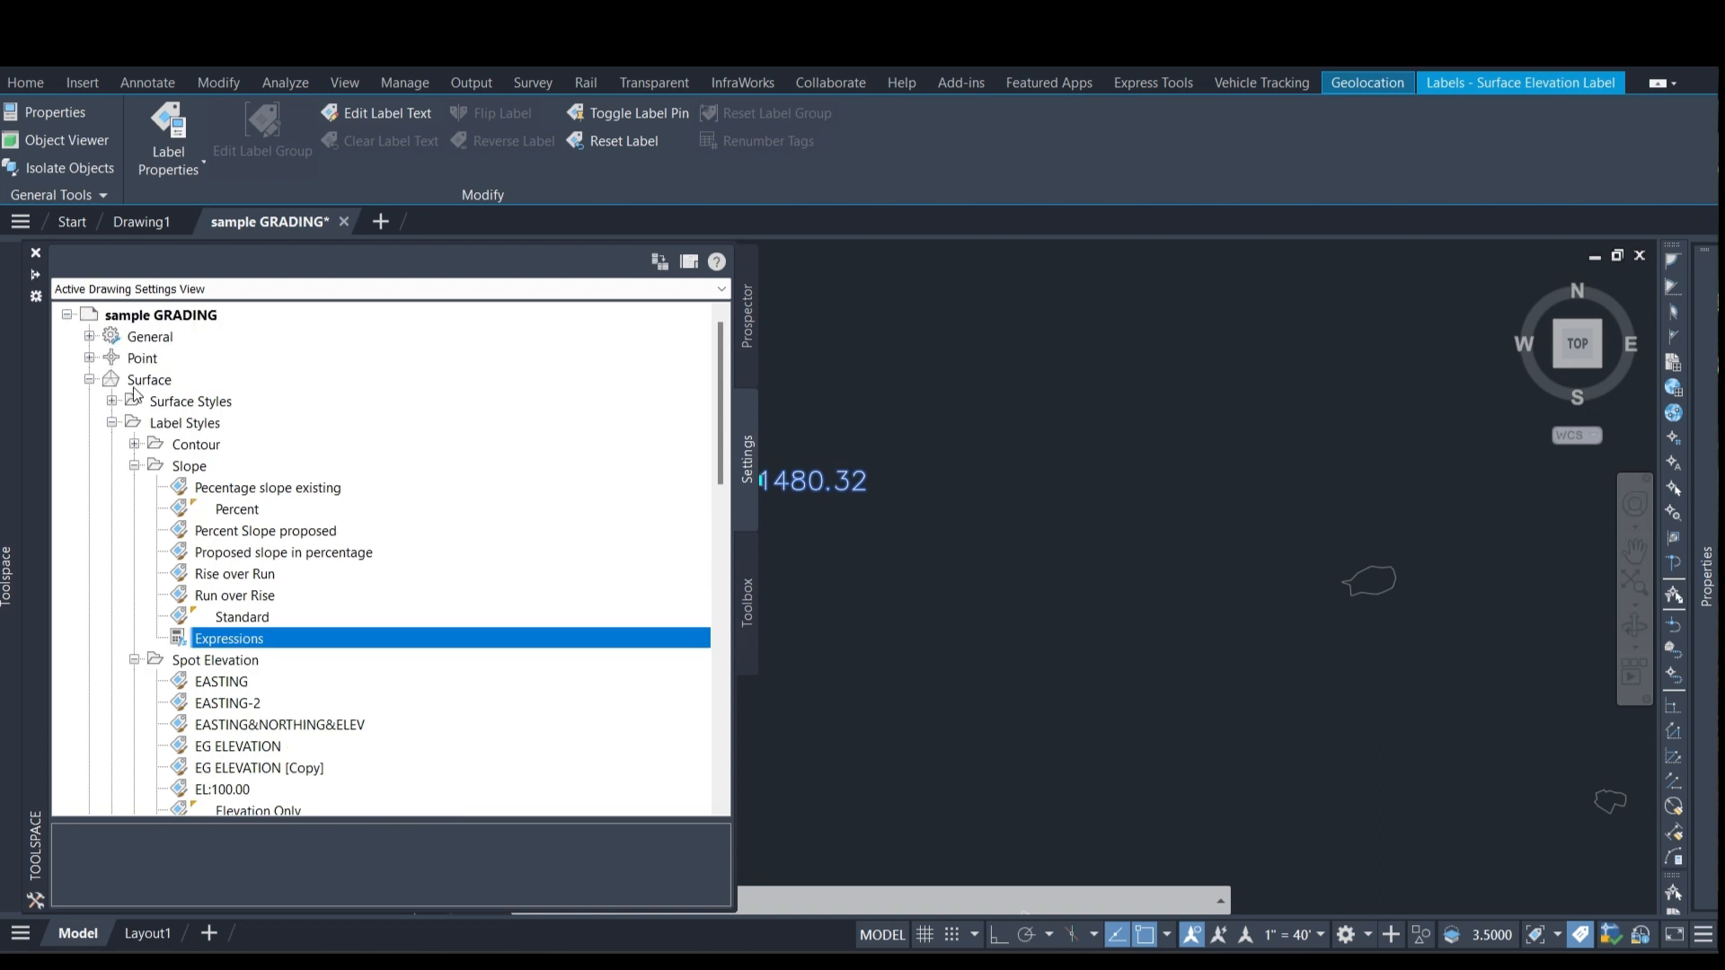
pyautogui.click(90, 359)
pyautogui.click(111, 423)
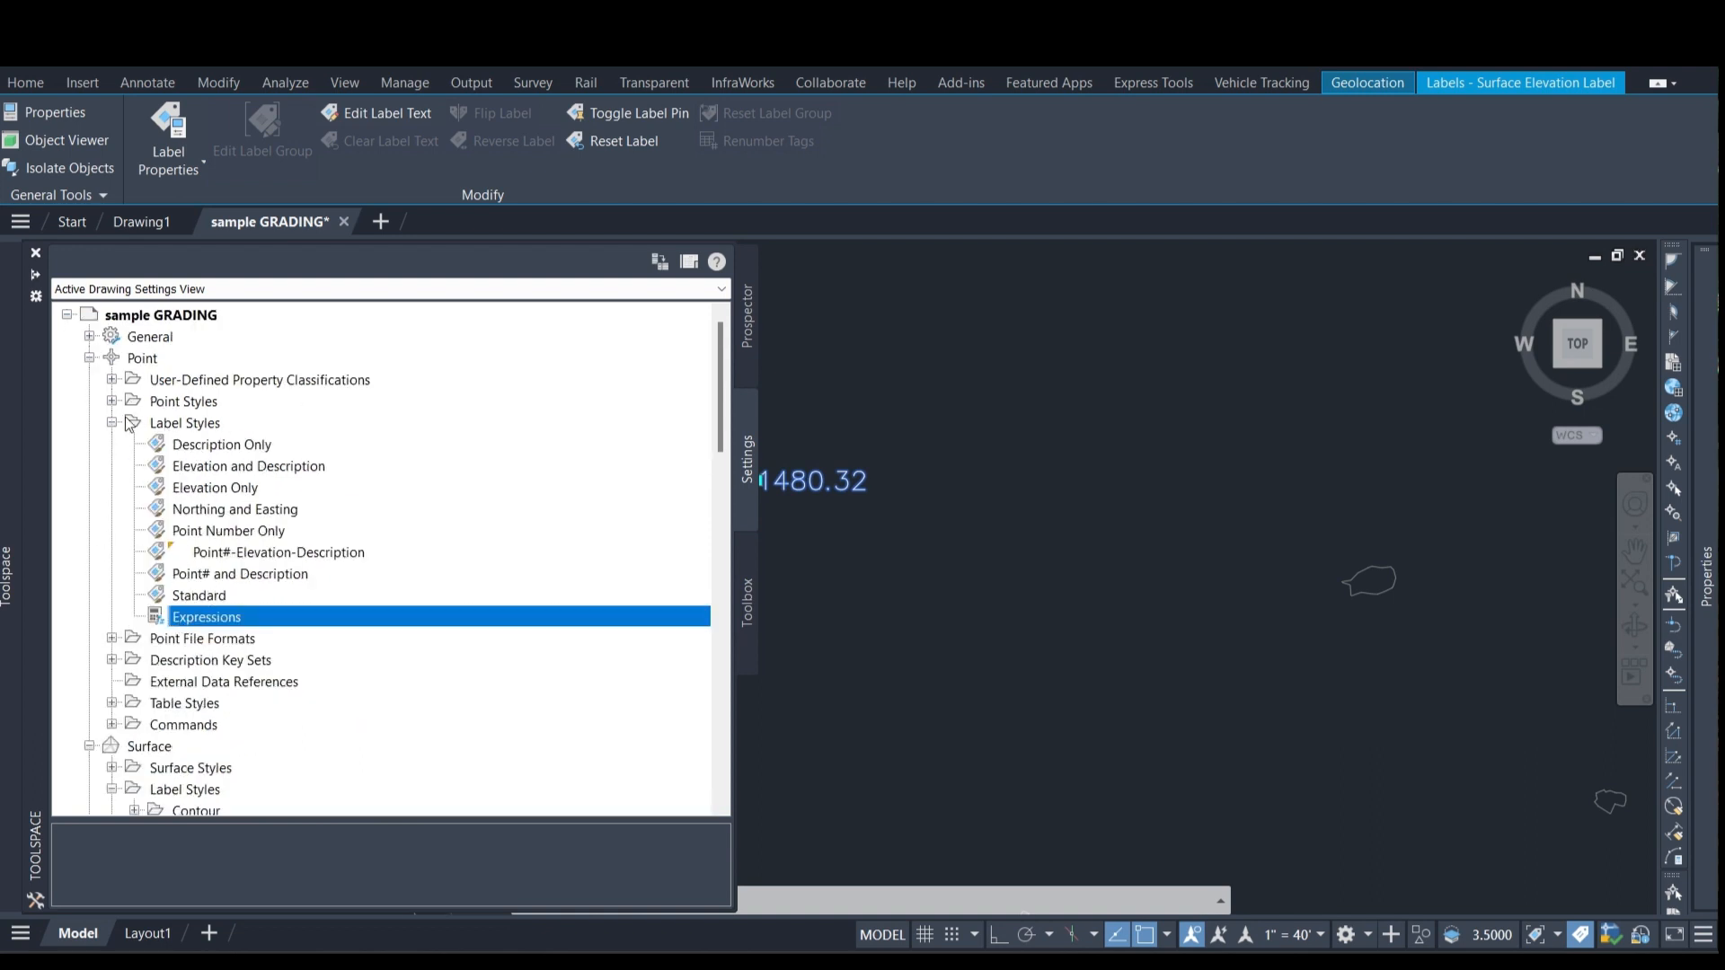
pyautogui.click(111, 423)
pyautogui.click(91, 359)
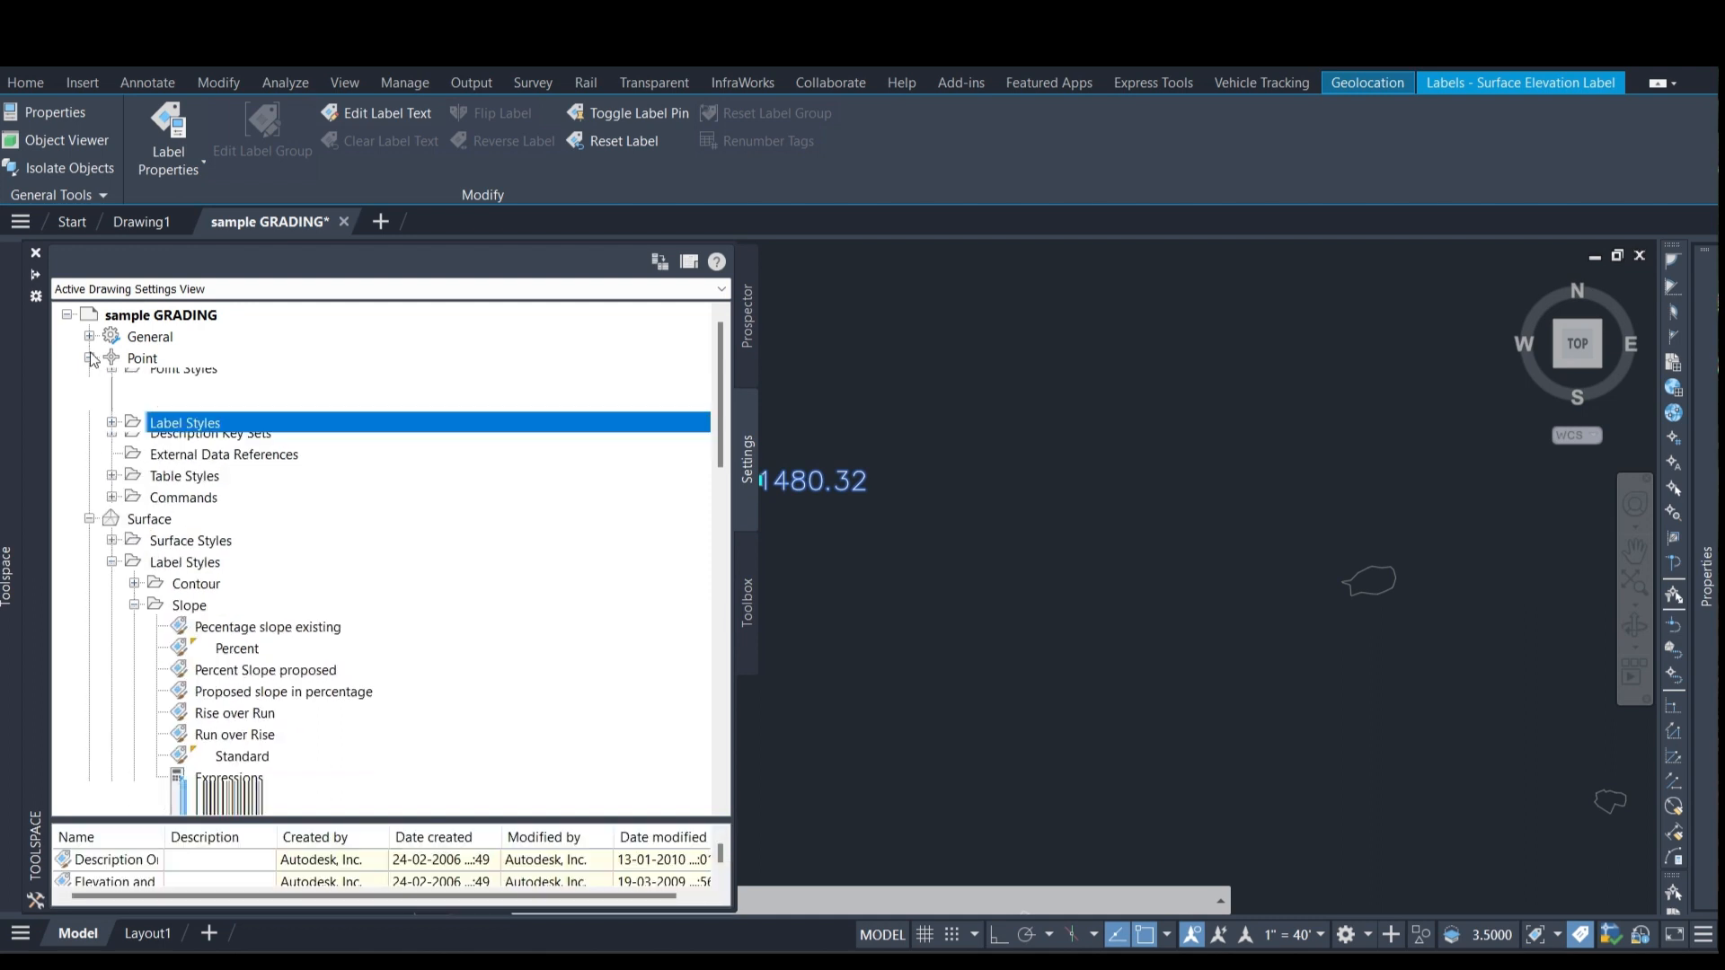
pyautogui.click(90, 380)
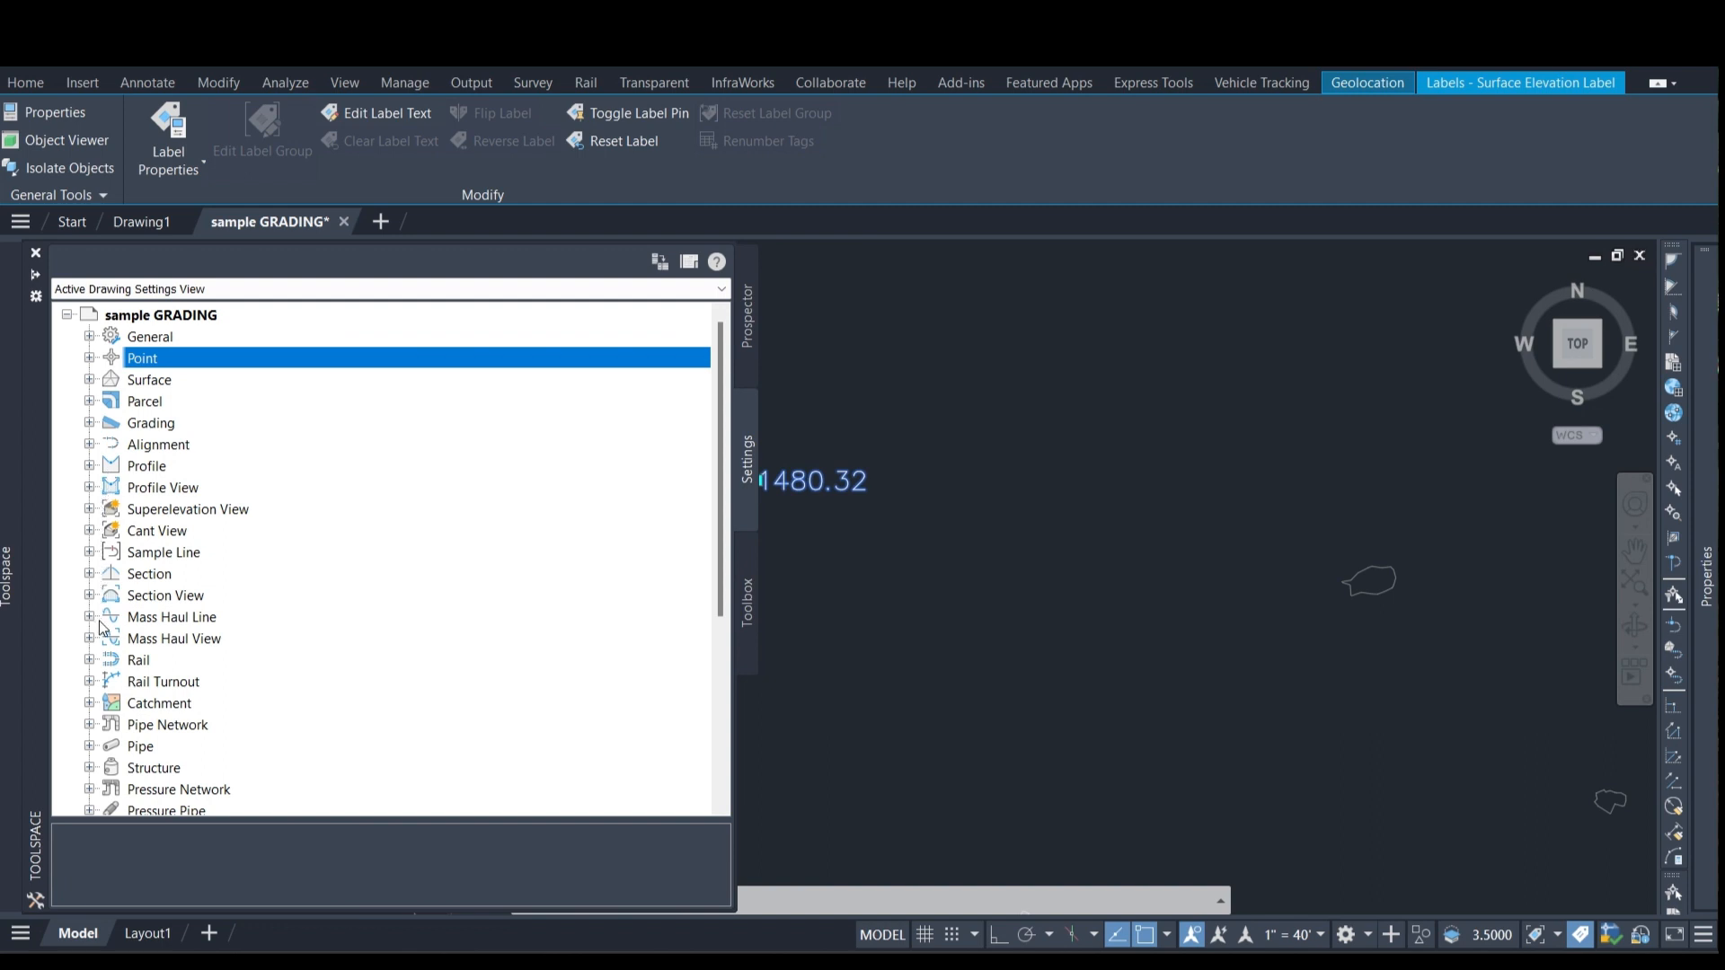
# Look at the Expressions entry under the Pipe object's Crossing Section label styles.
pyautogui.scroll(-2, 101, 629)
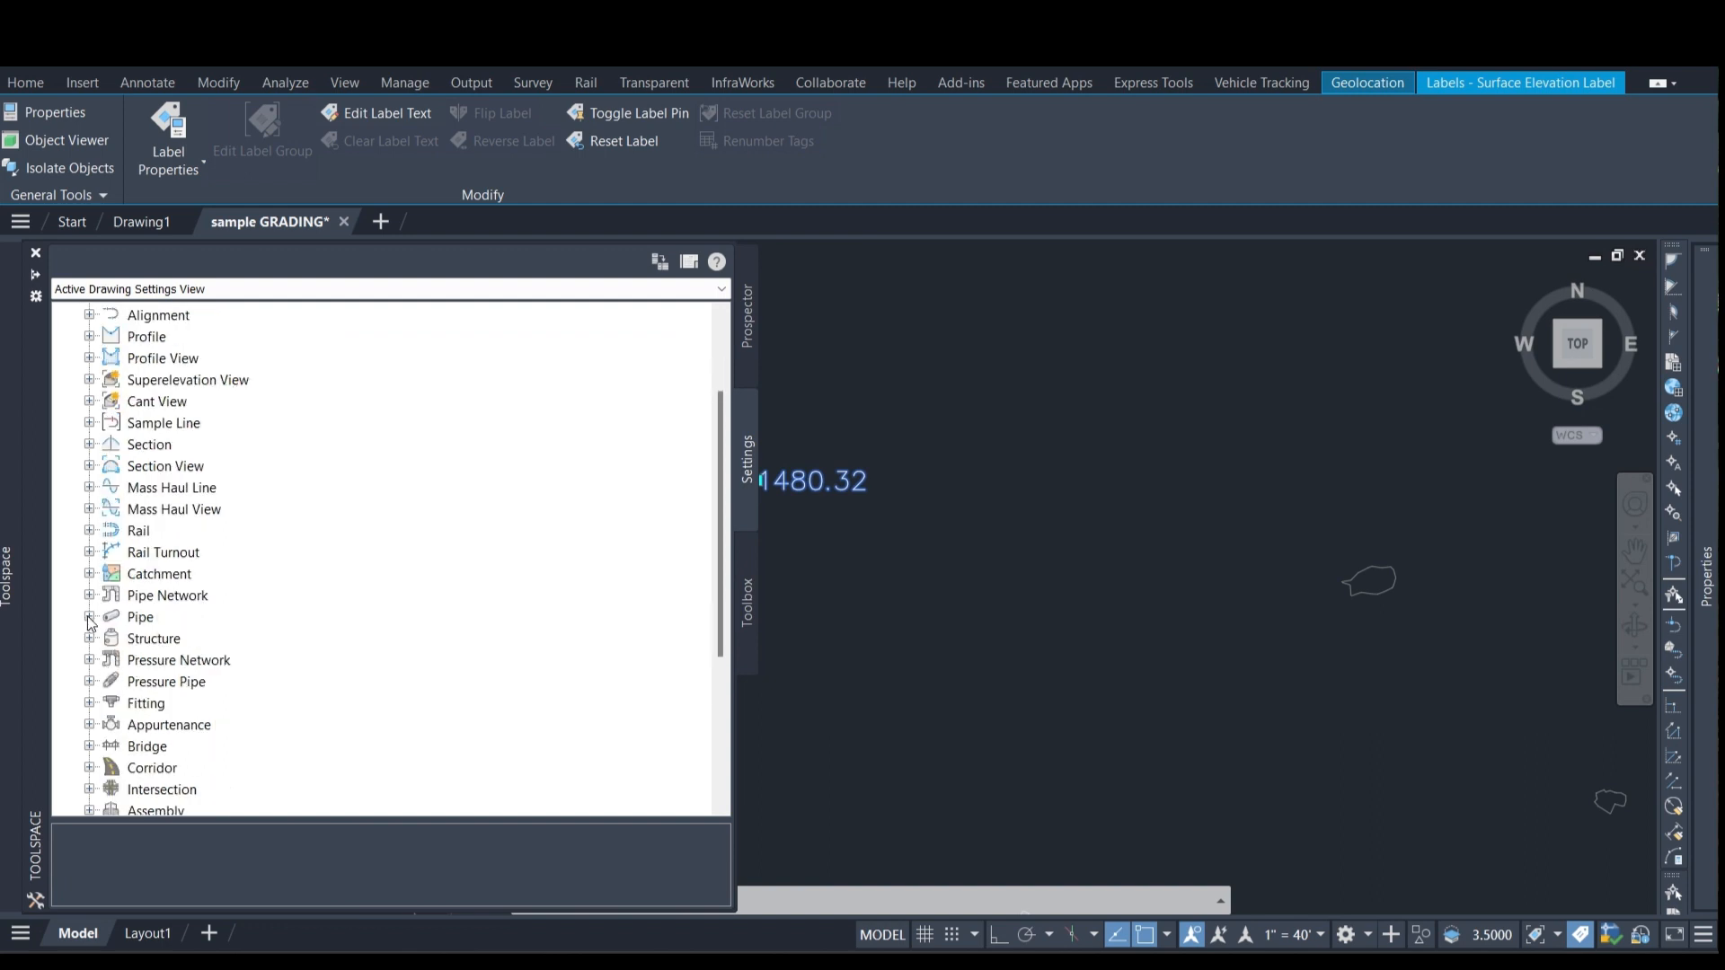
pyautogui.click(90, 618)
pyautogui.click(112, 682)
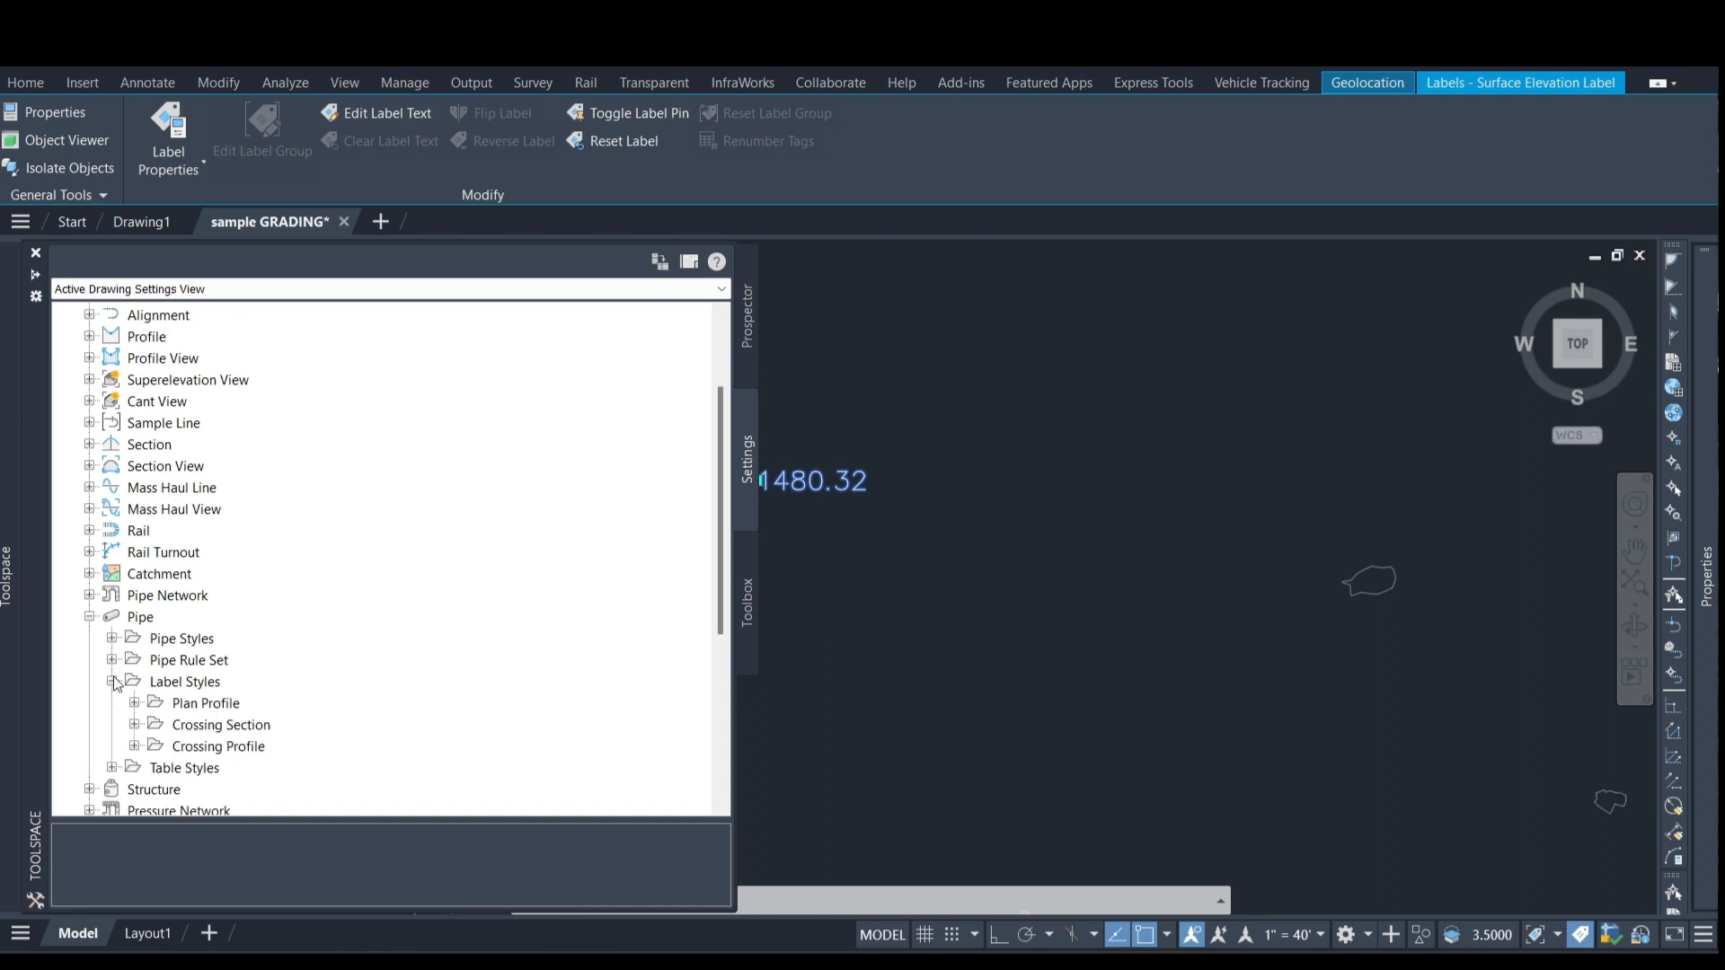
pyautogui.scroll(-4, 115, 685)
pyautogui.click(134, 467)
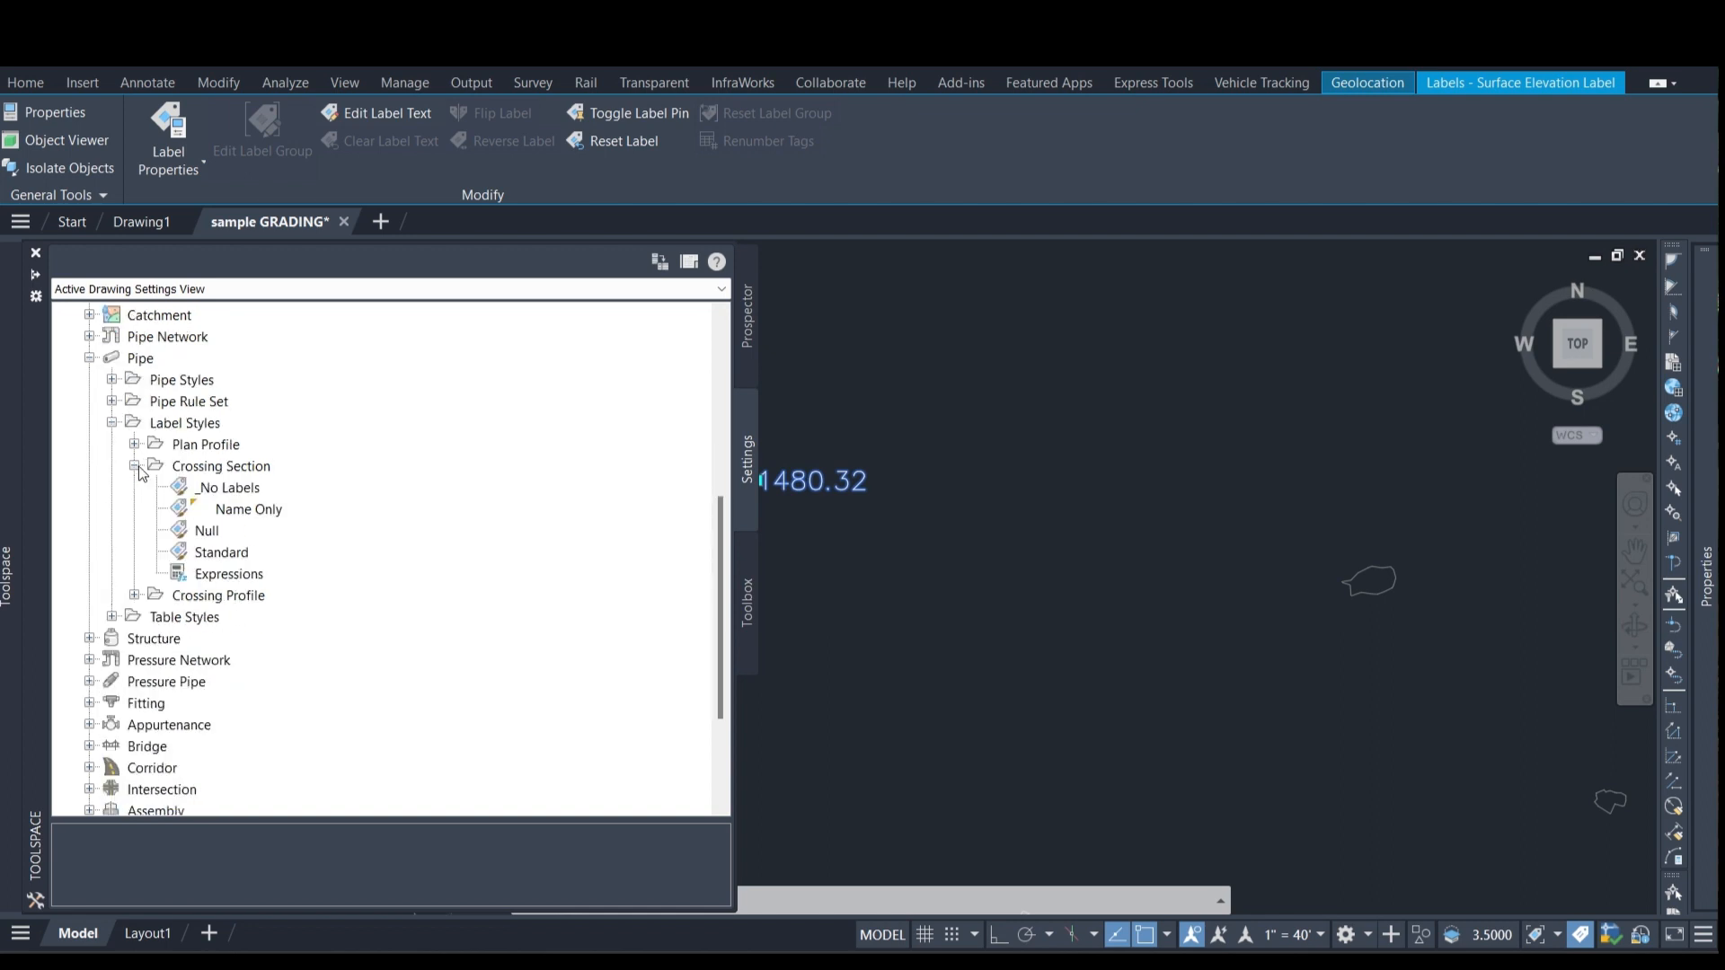
pyautogui.click(212, 575)
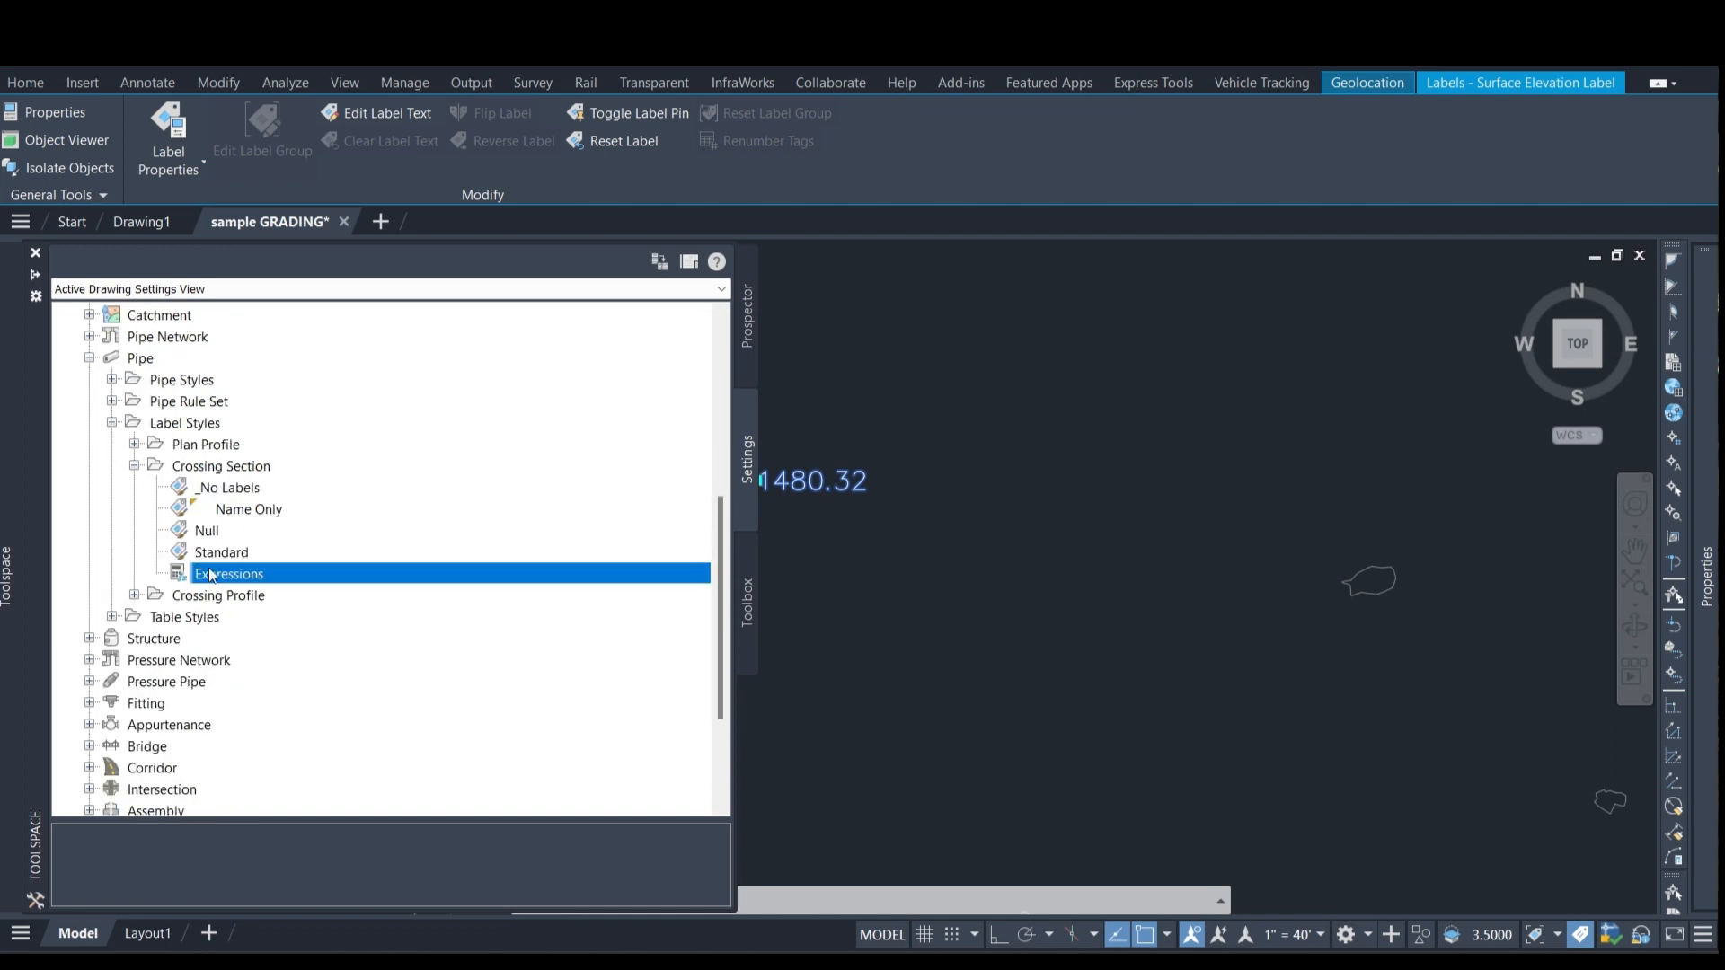
pyautogui.scroll(3, 144, 566)
pyautogui.click(90, 551)
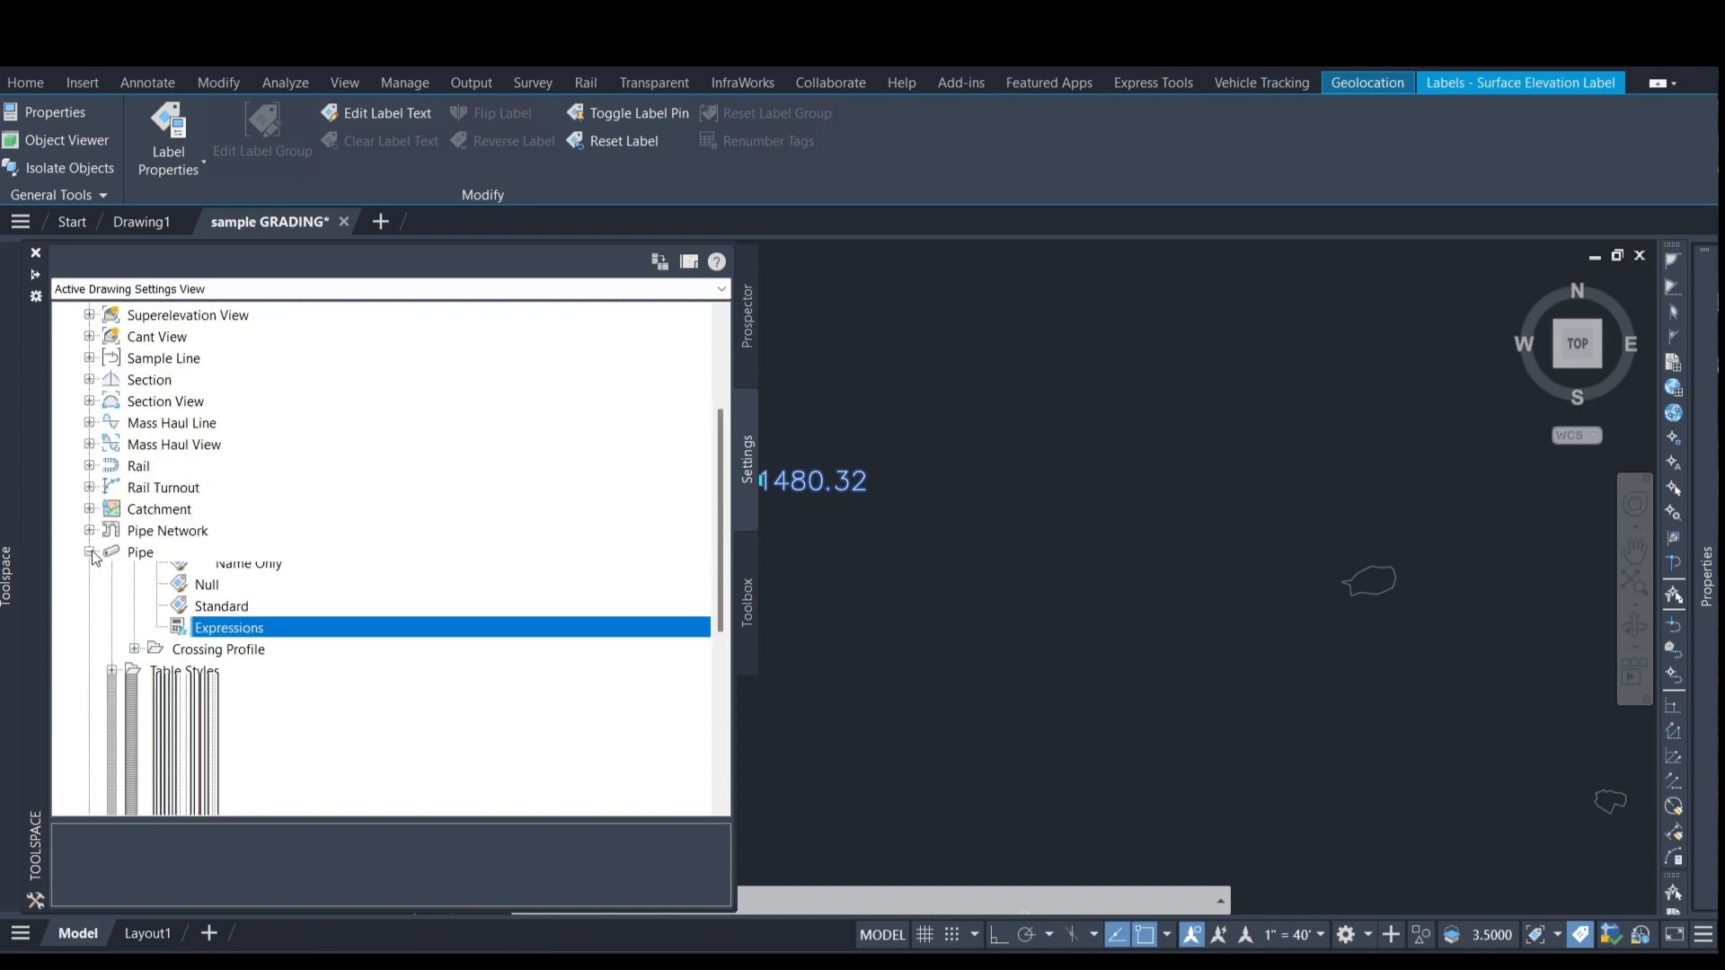
pyautogui.scroll(3, 137, 573)
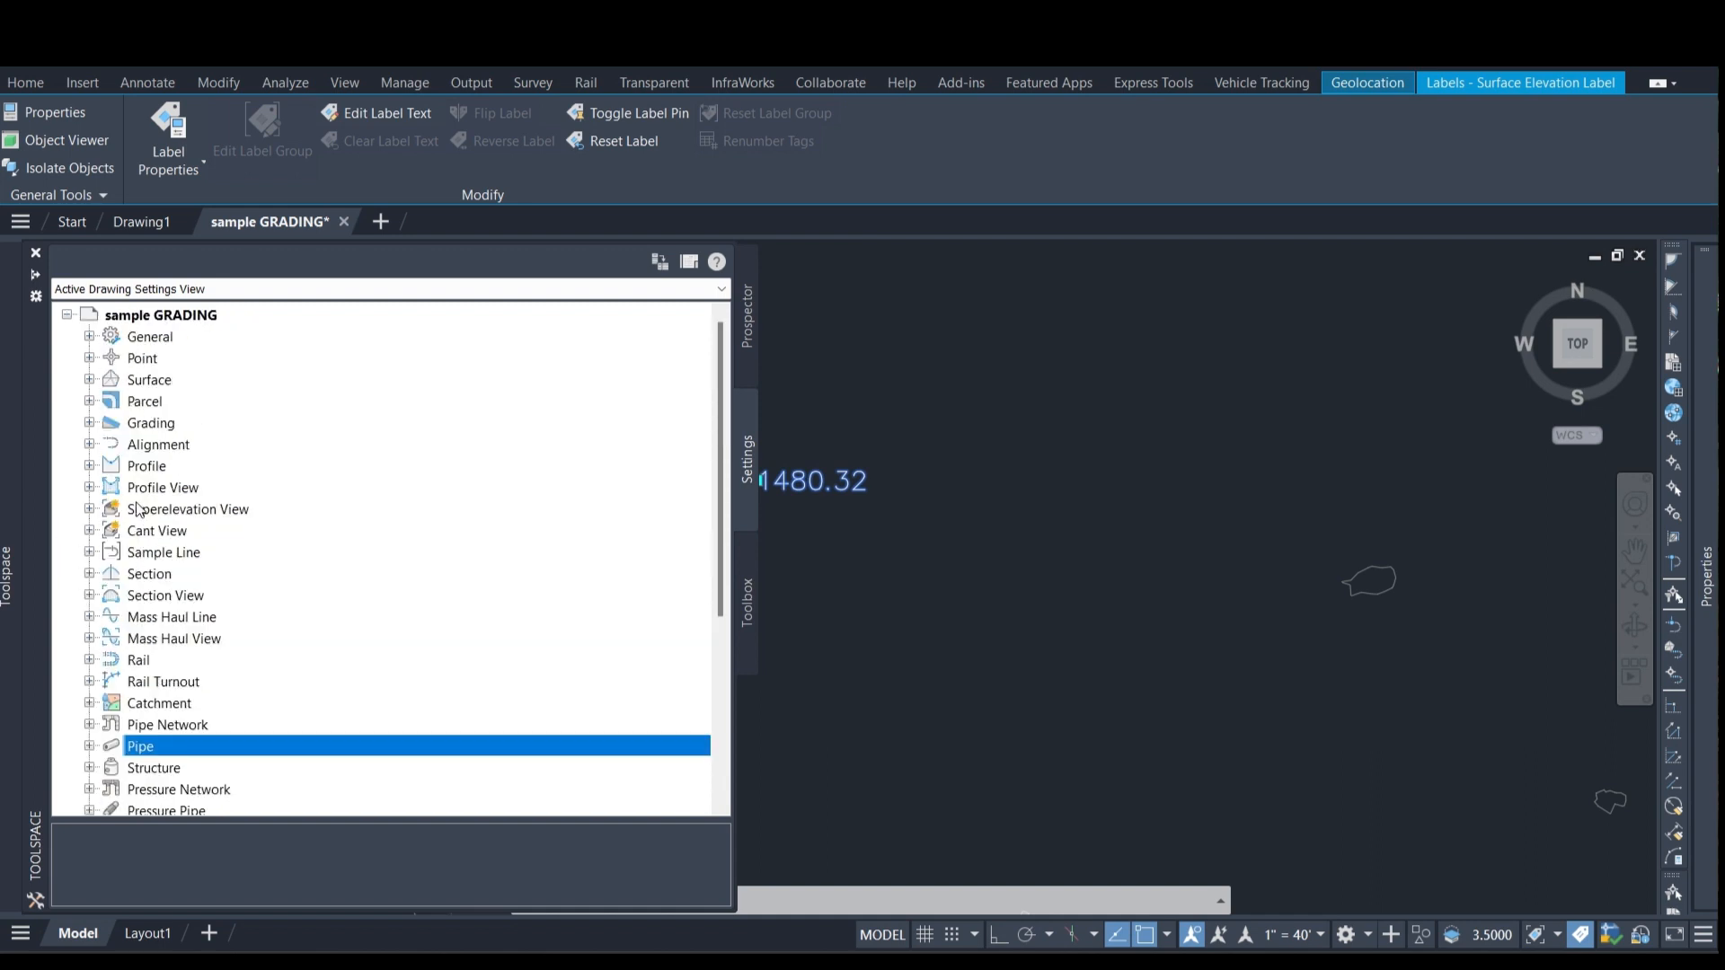
# Start a new expression for the surface Spot Elevation label styles and name it 6" ABOVE.
pyautogui.click(89, 380)
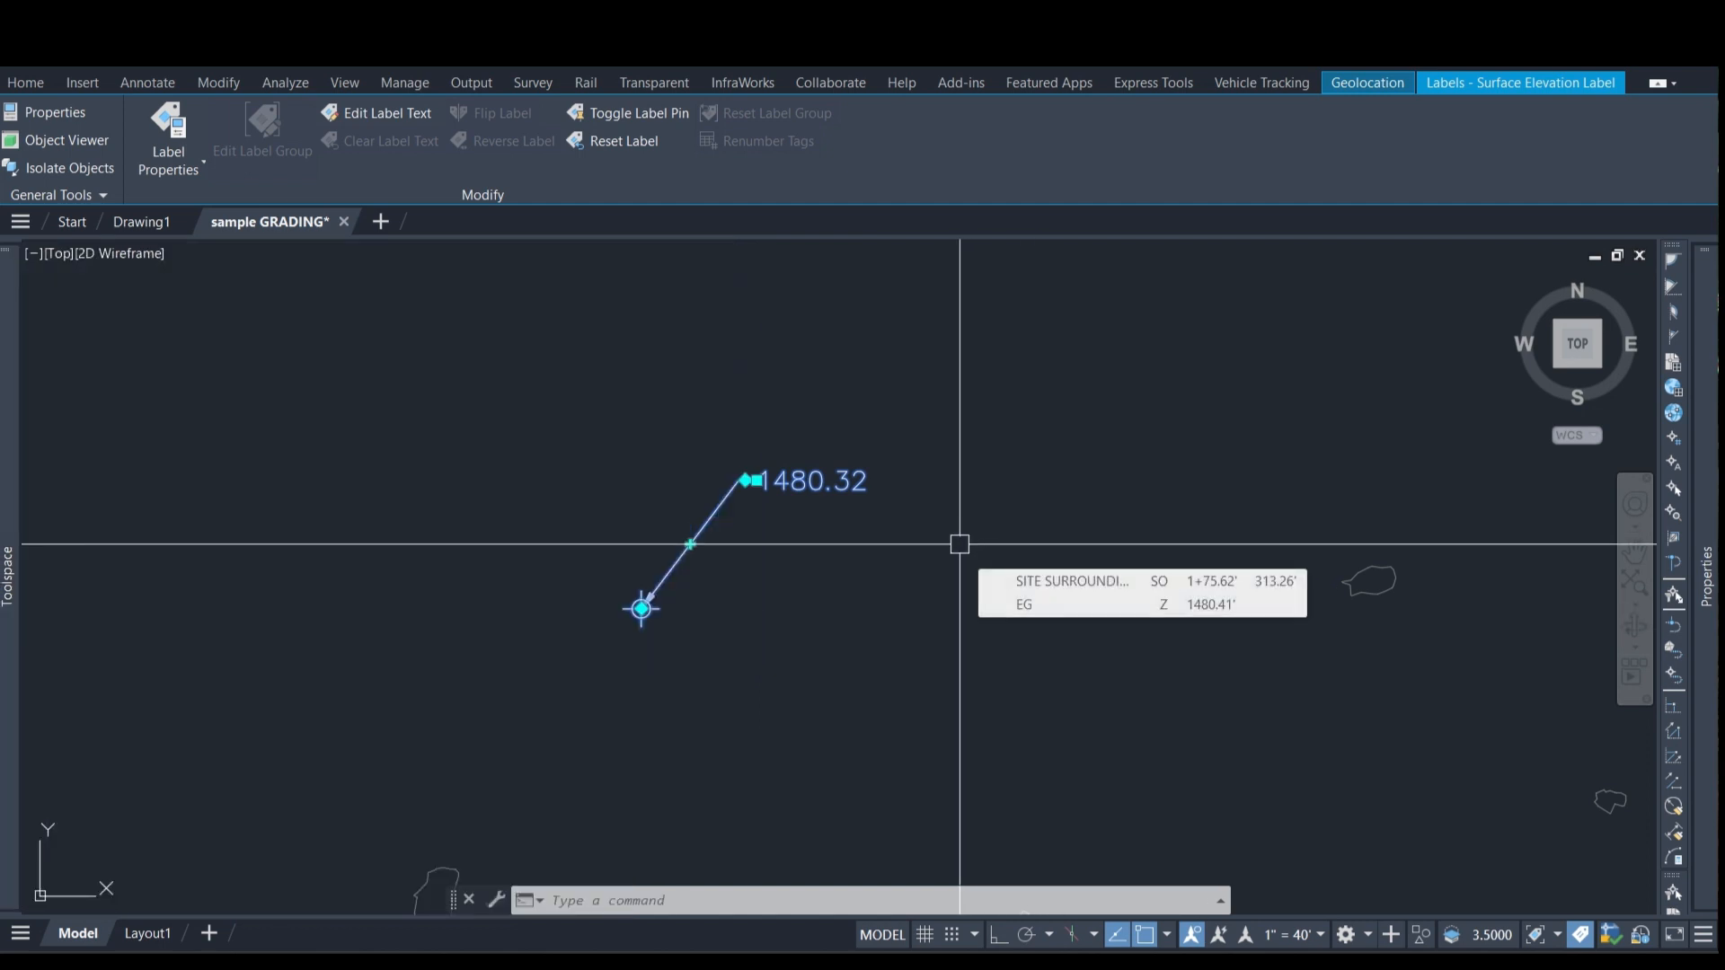
pyautogui.moveTo(3, 617)
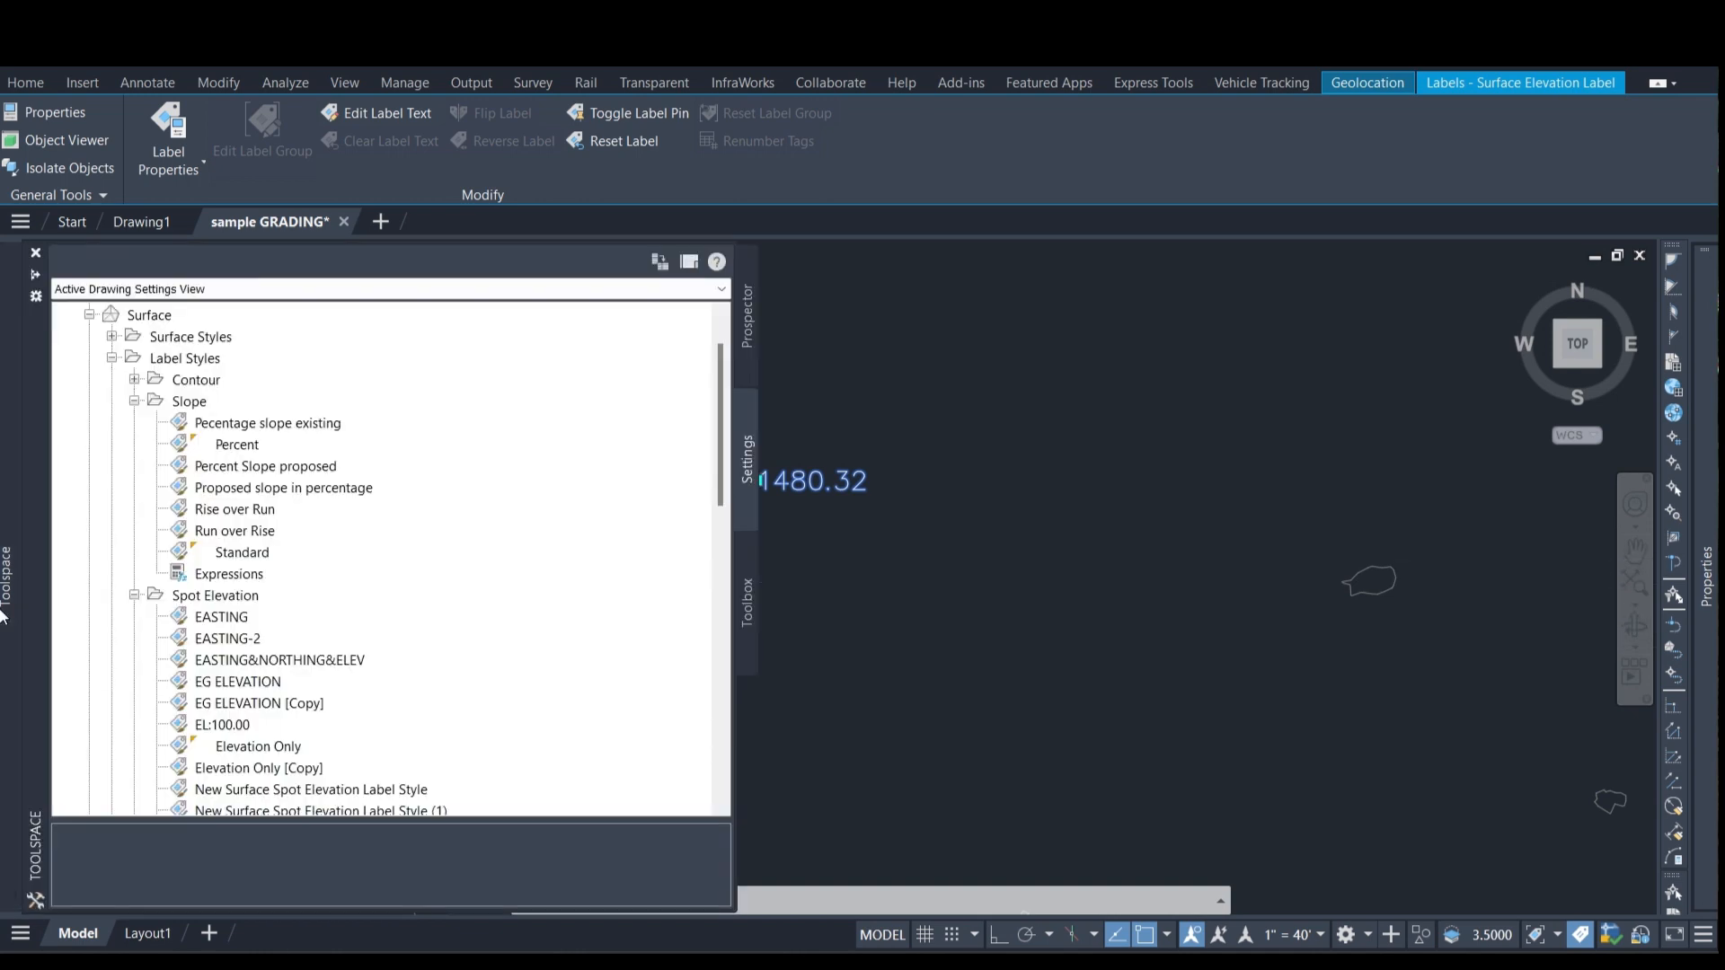
pyautogui.click(135, 401)
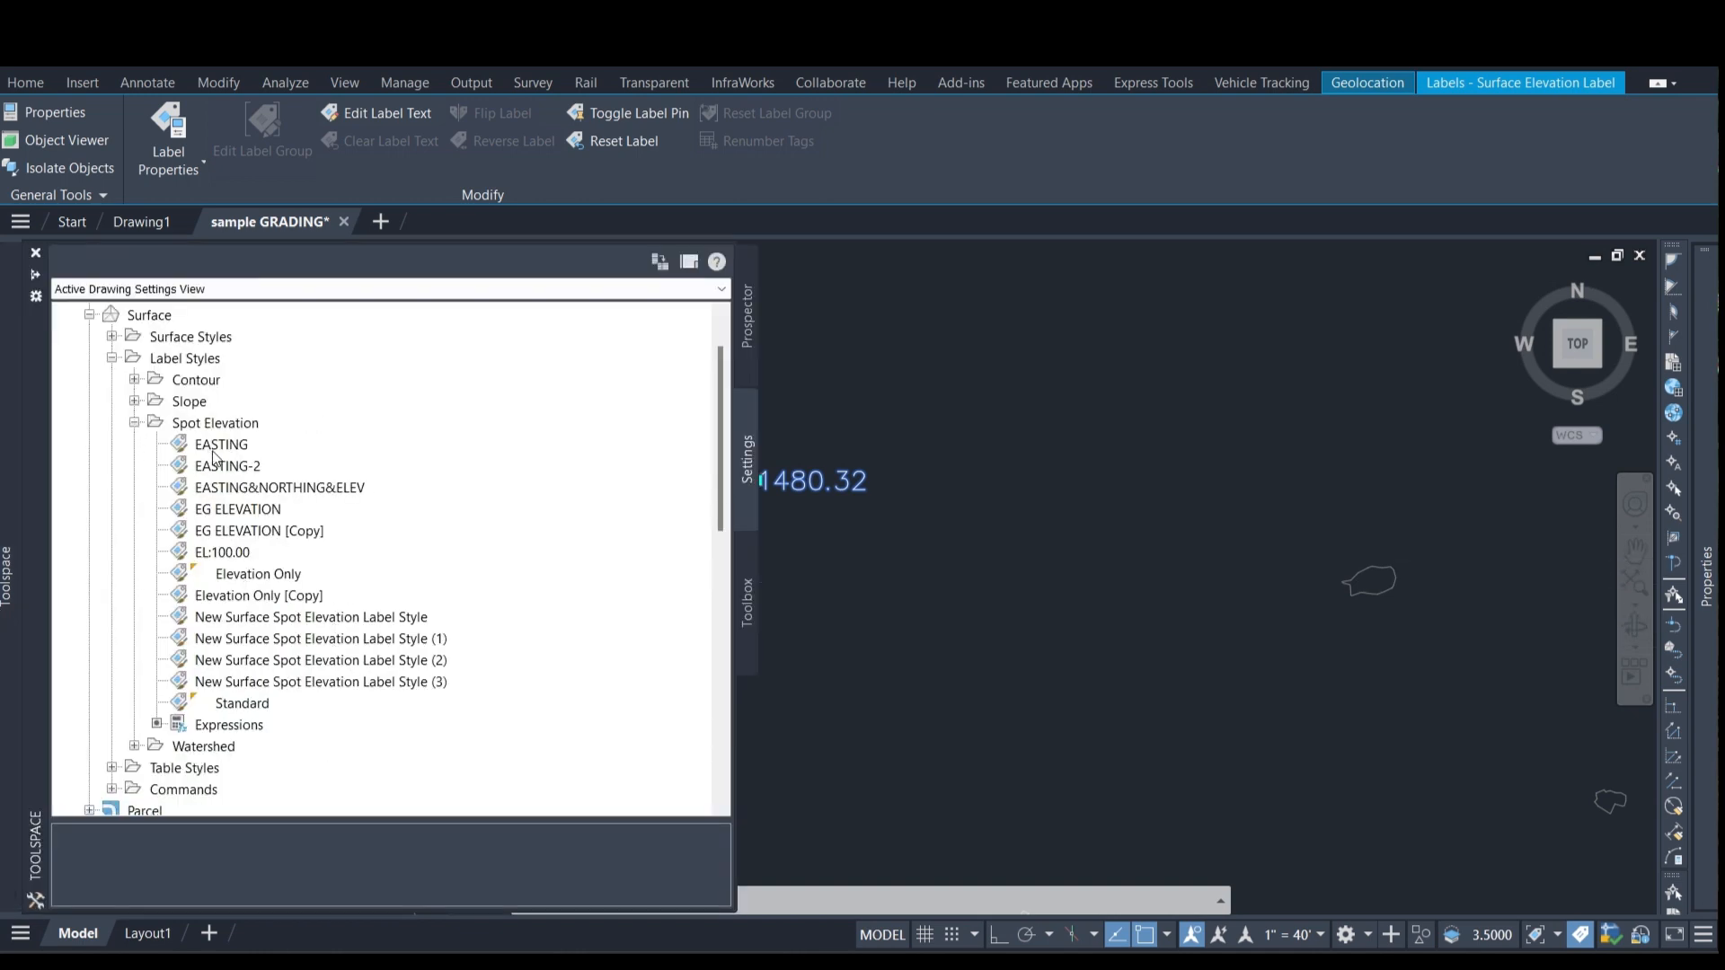
pyautogui.rightClick(235, 724)
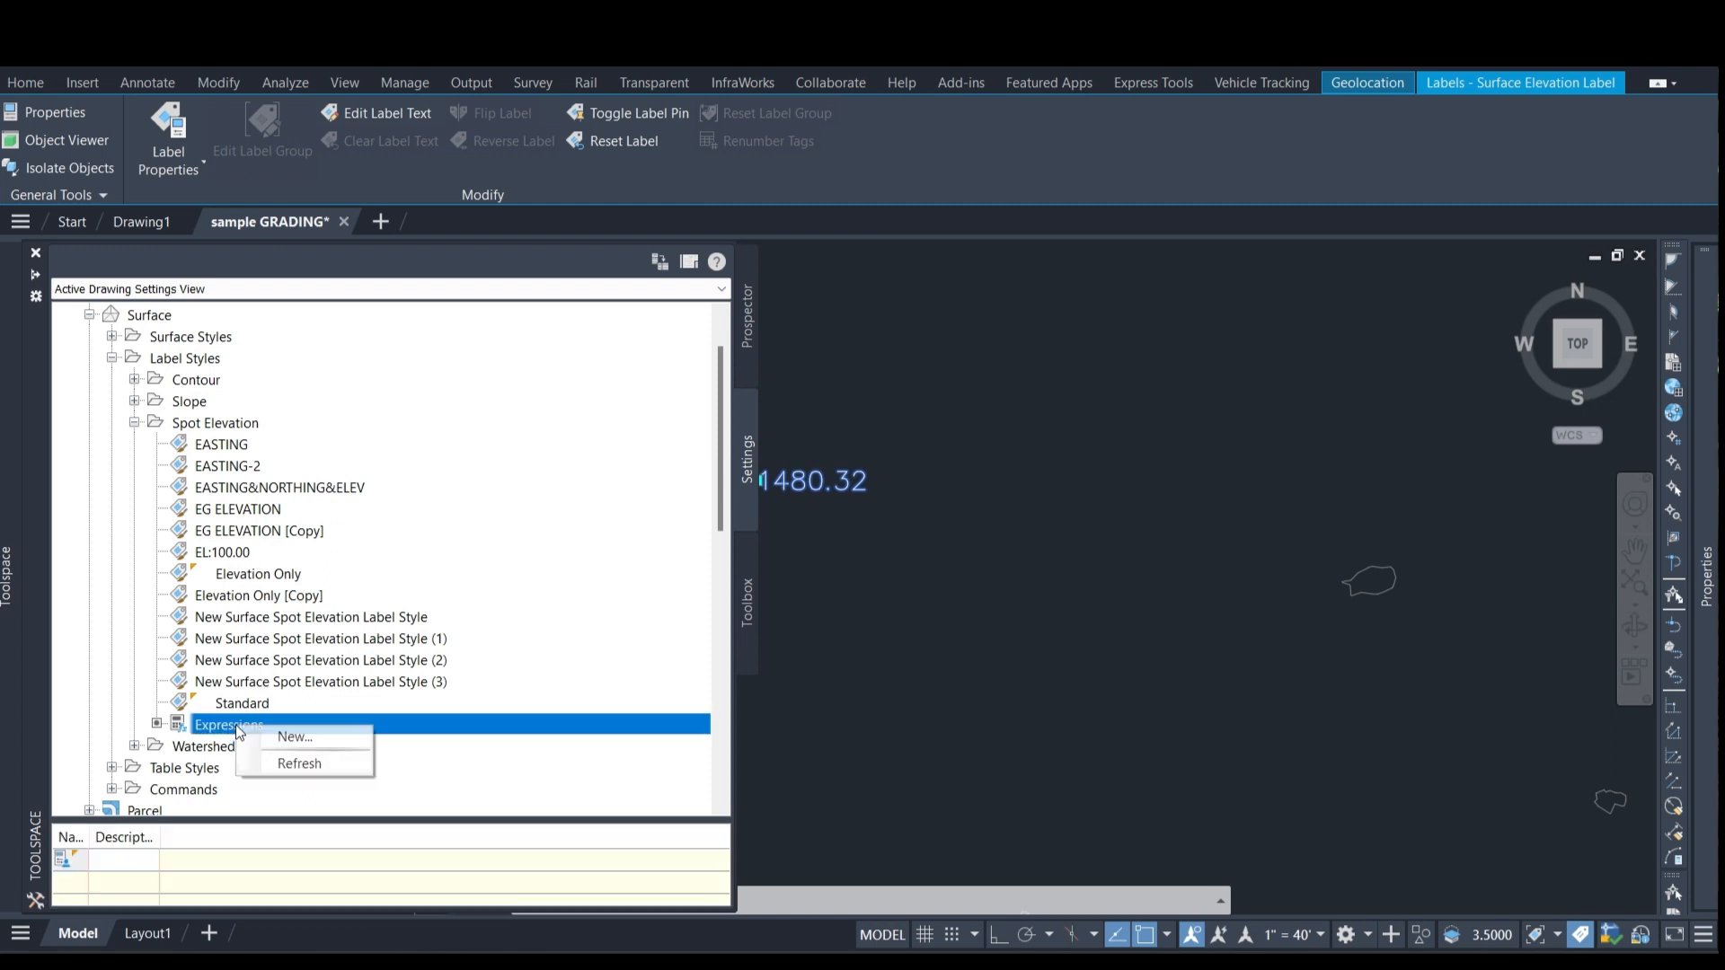
pyautogui.click(304, 738)
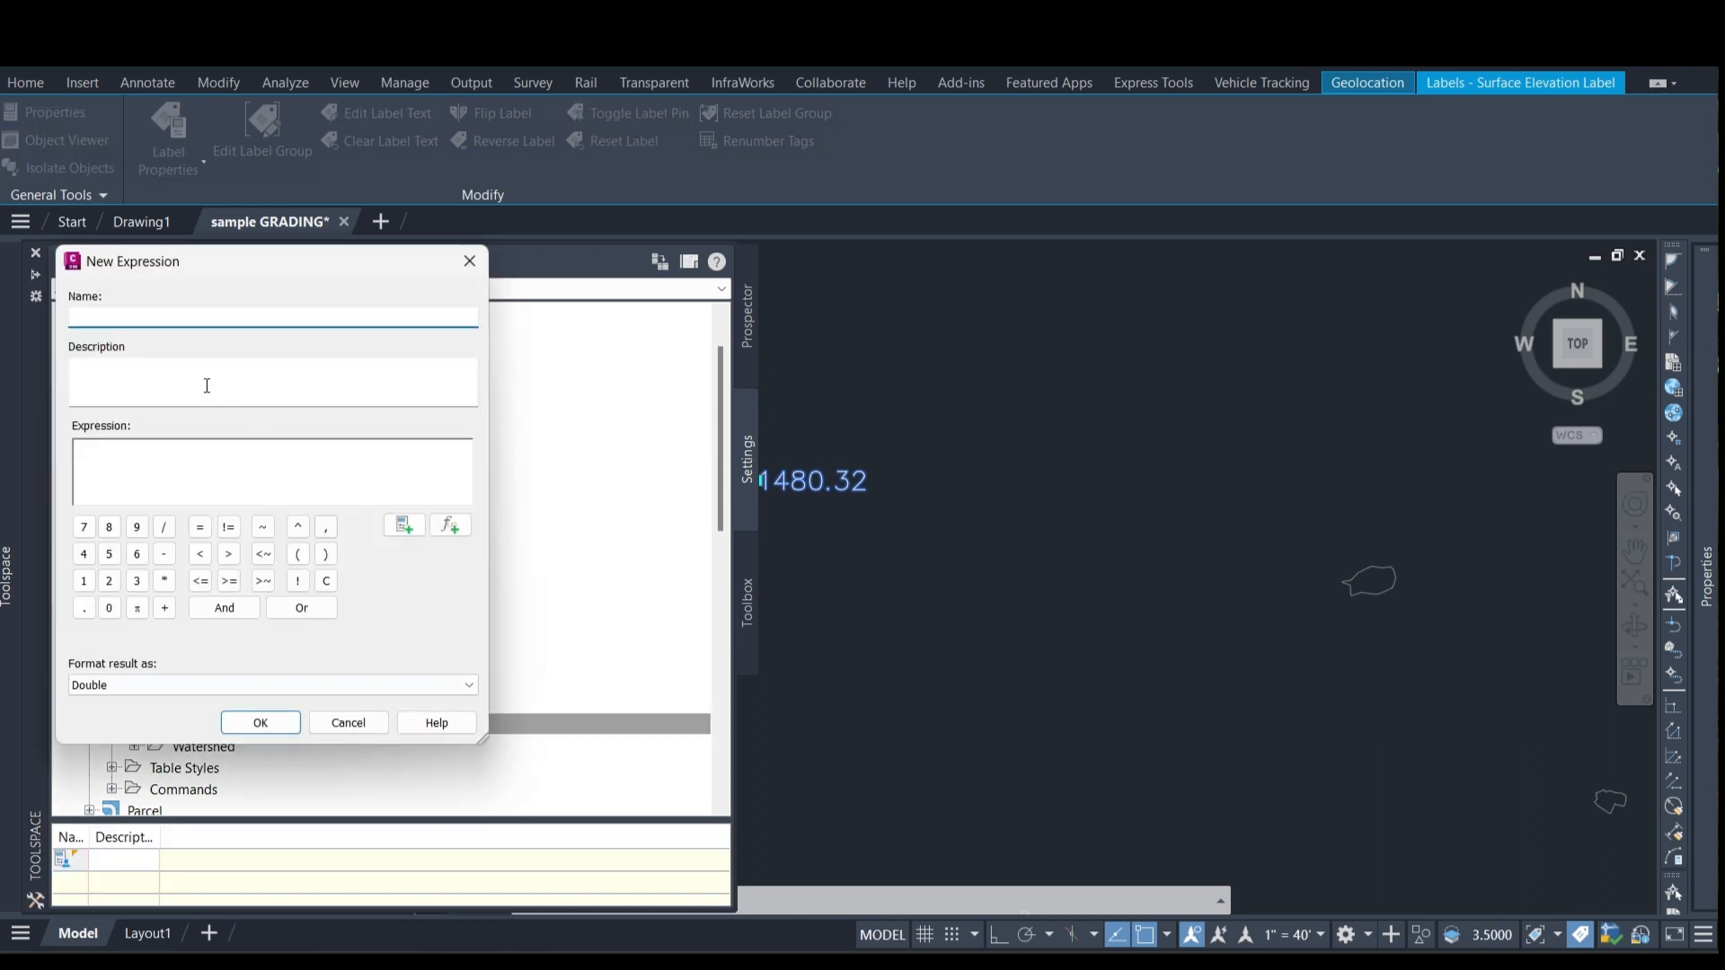
pyautogui.moveTo(199, 258); pyautogui.dragTo(454, 282)
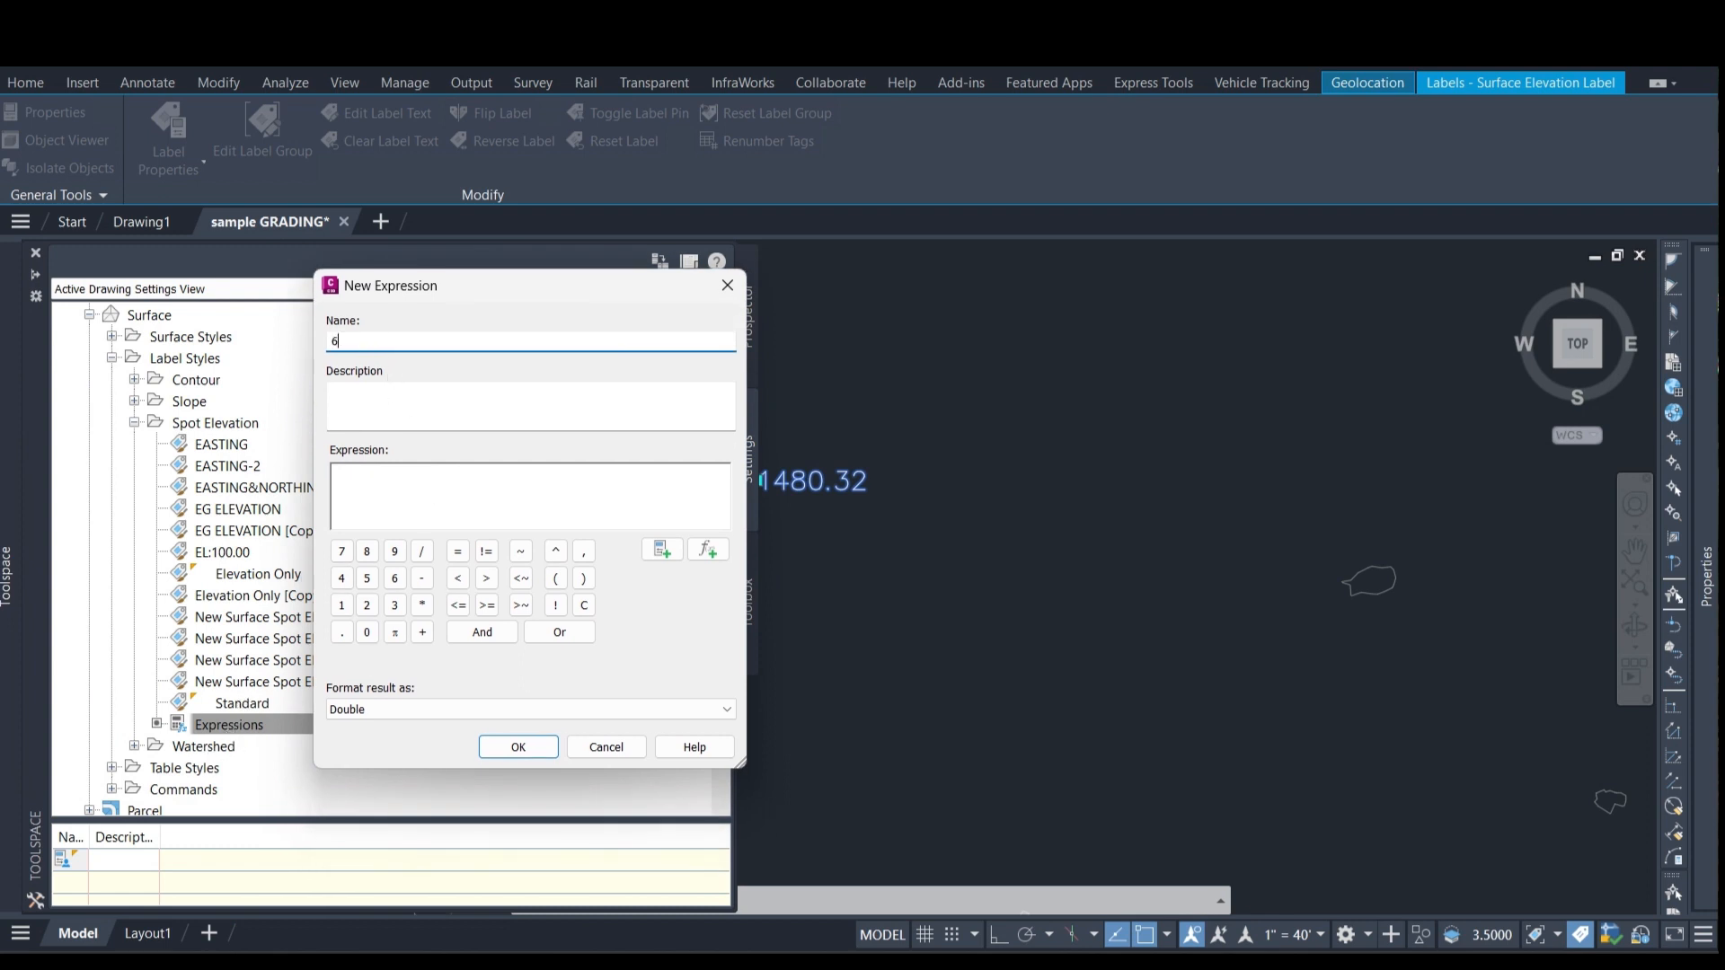
pyautogui.write('ABOVE')
# Set the 6" ABOVE expression's result format to Elevation.
pyautogui.click(360, 470)
pyautogui.click(422, 714)
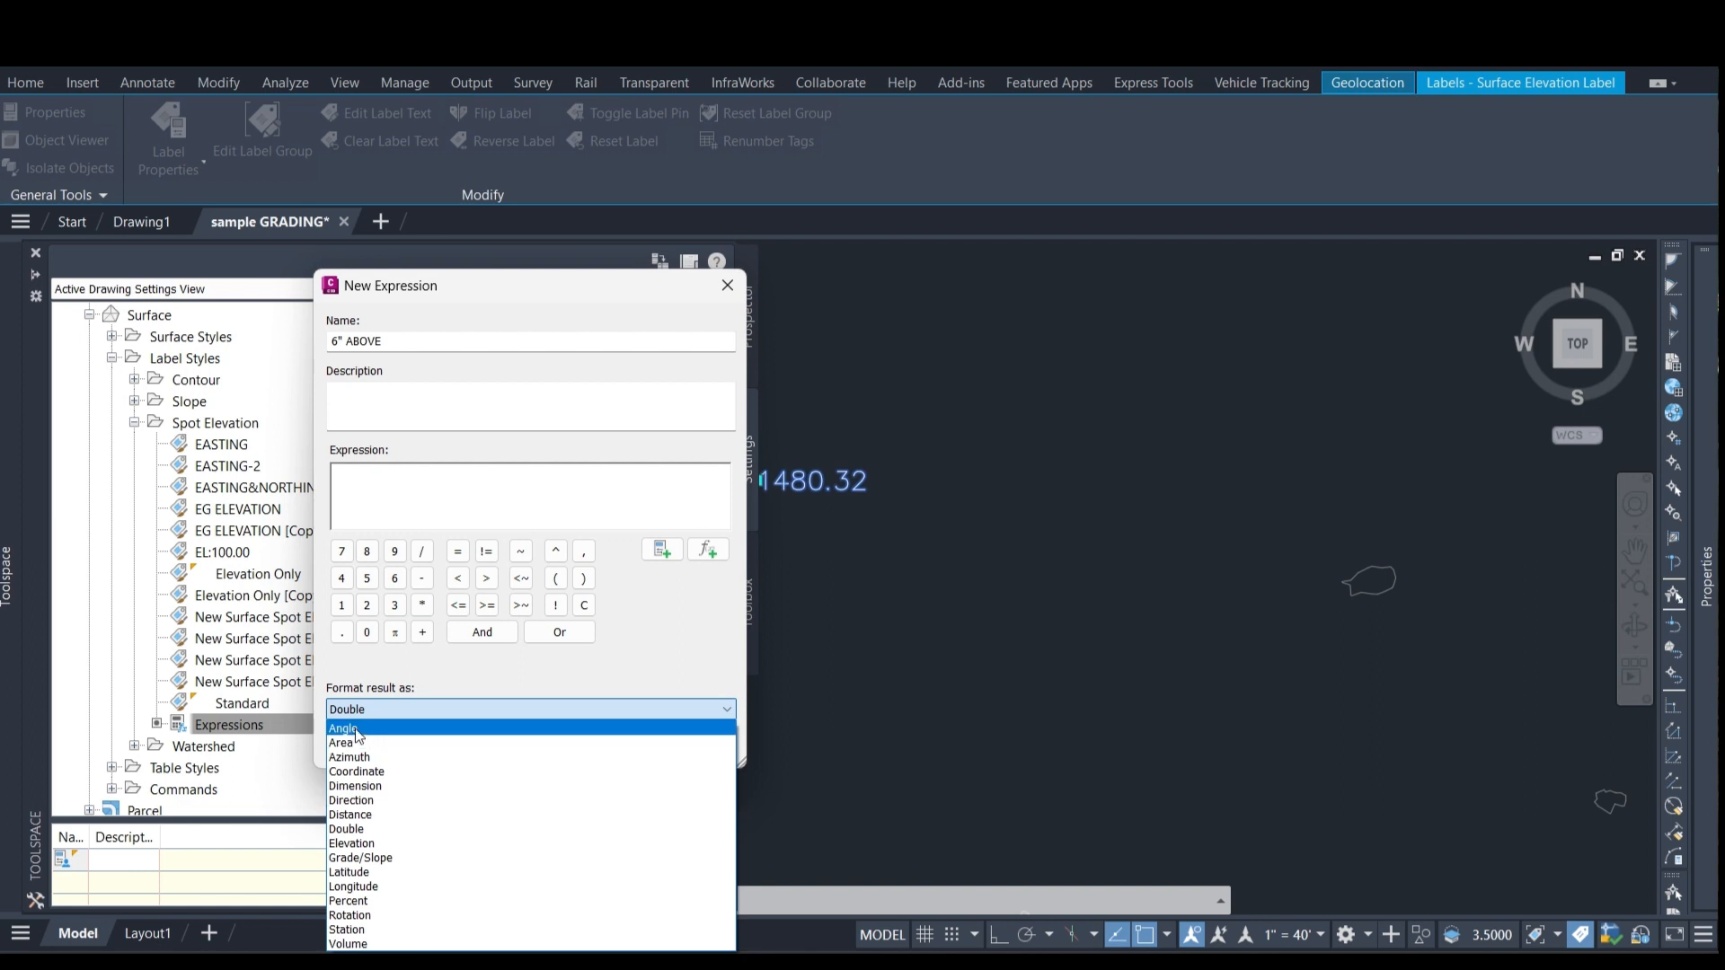
pyautogui.click(385, 844)
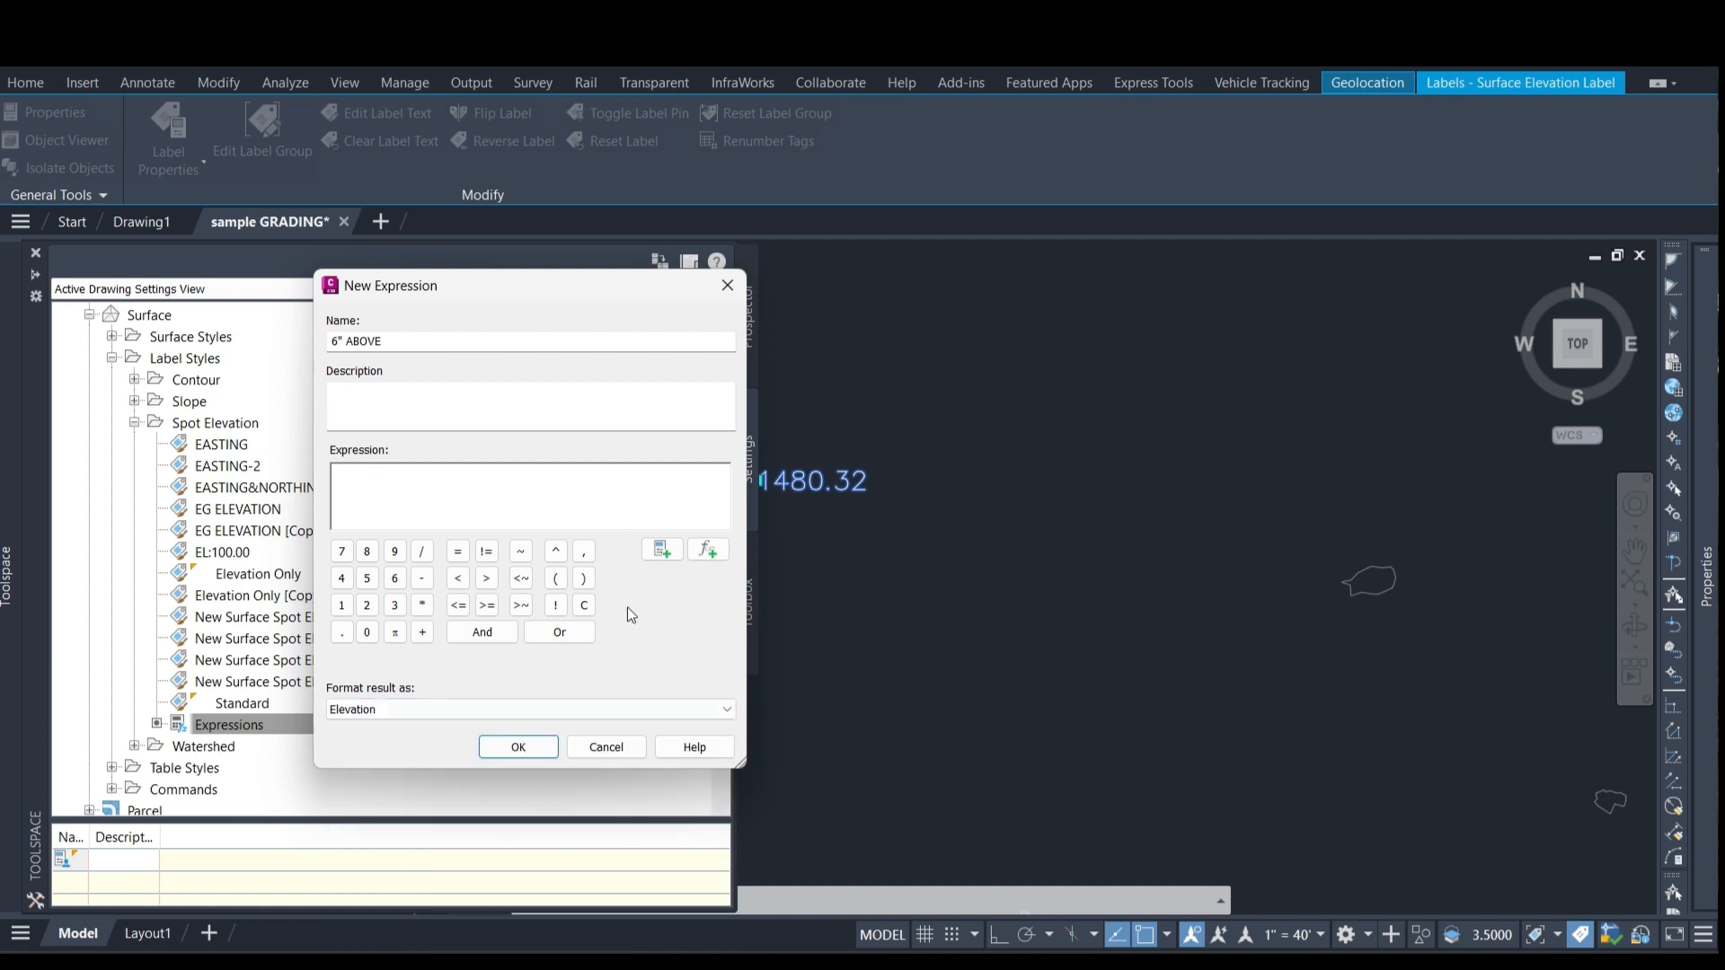
# Define the 6" ABOVE expression as {Surface Elevation}+.5 and save it.
pyautogui.click(662, 549)
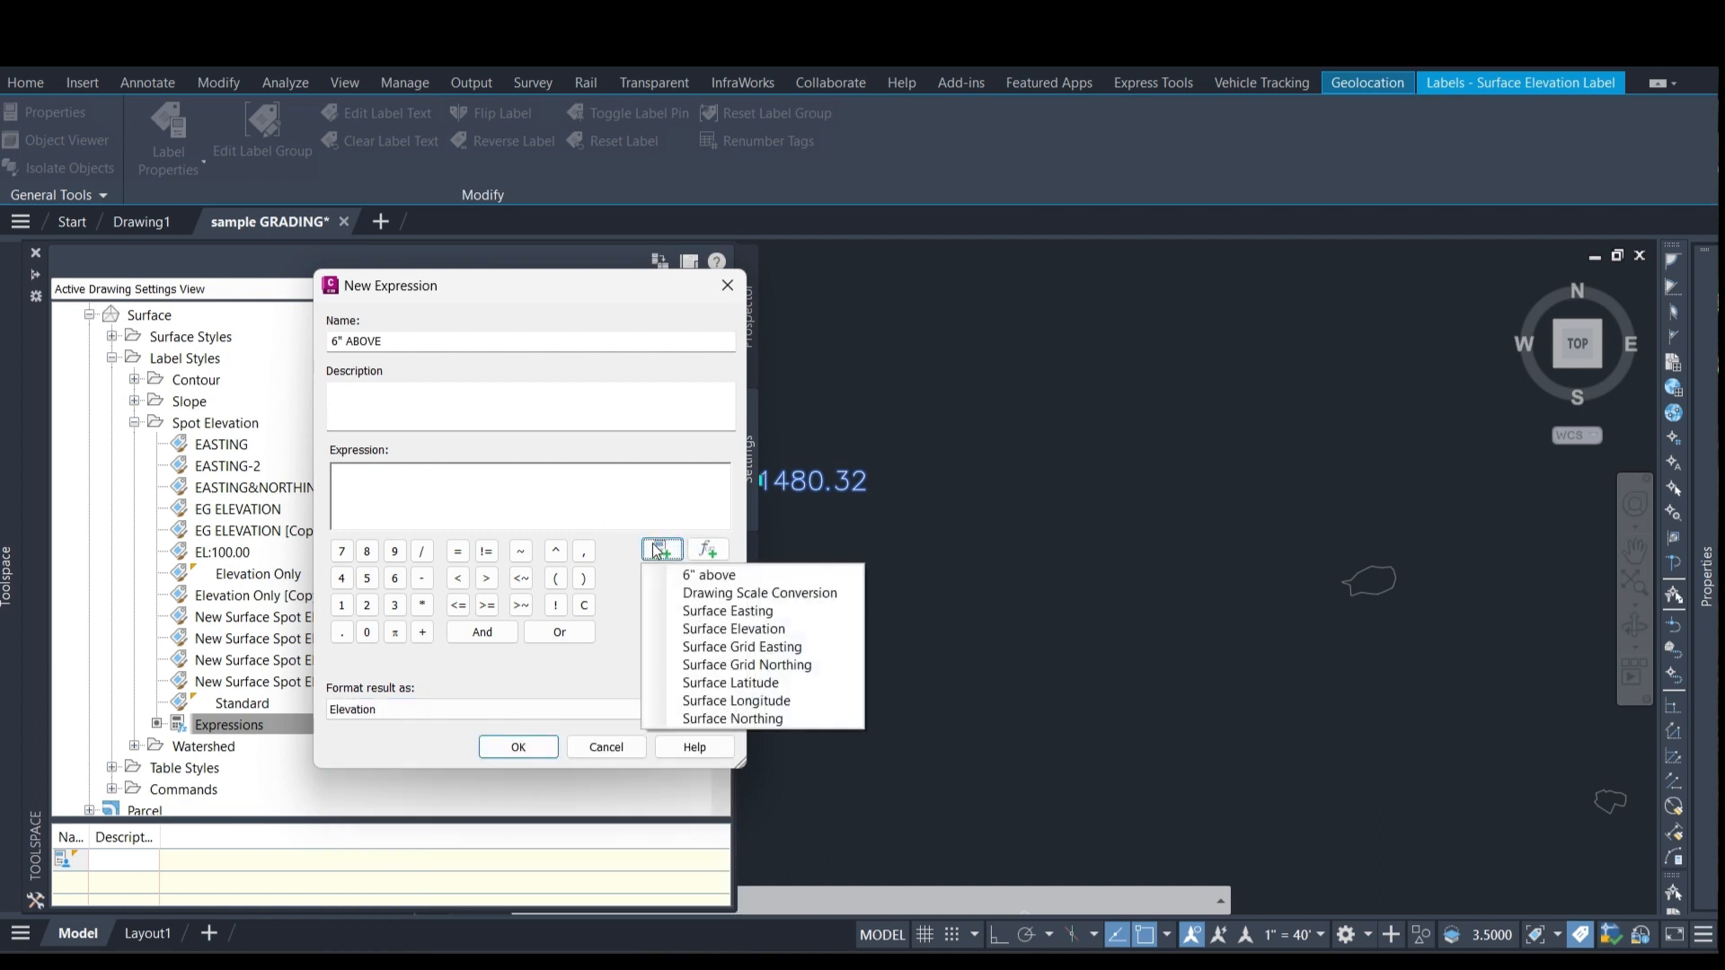
pyautogui.click(713, 626)
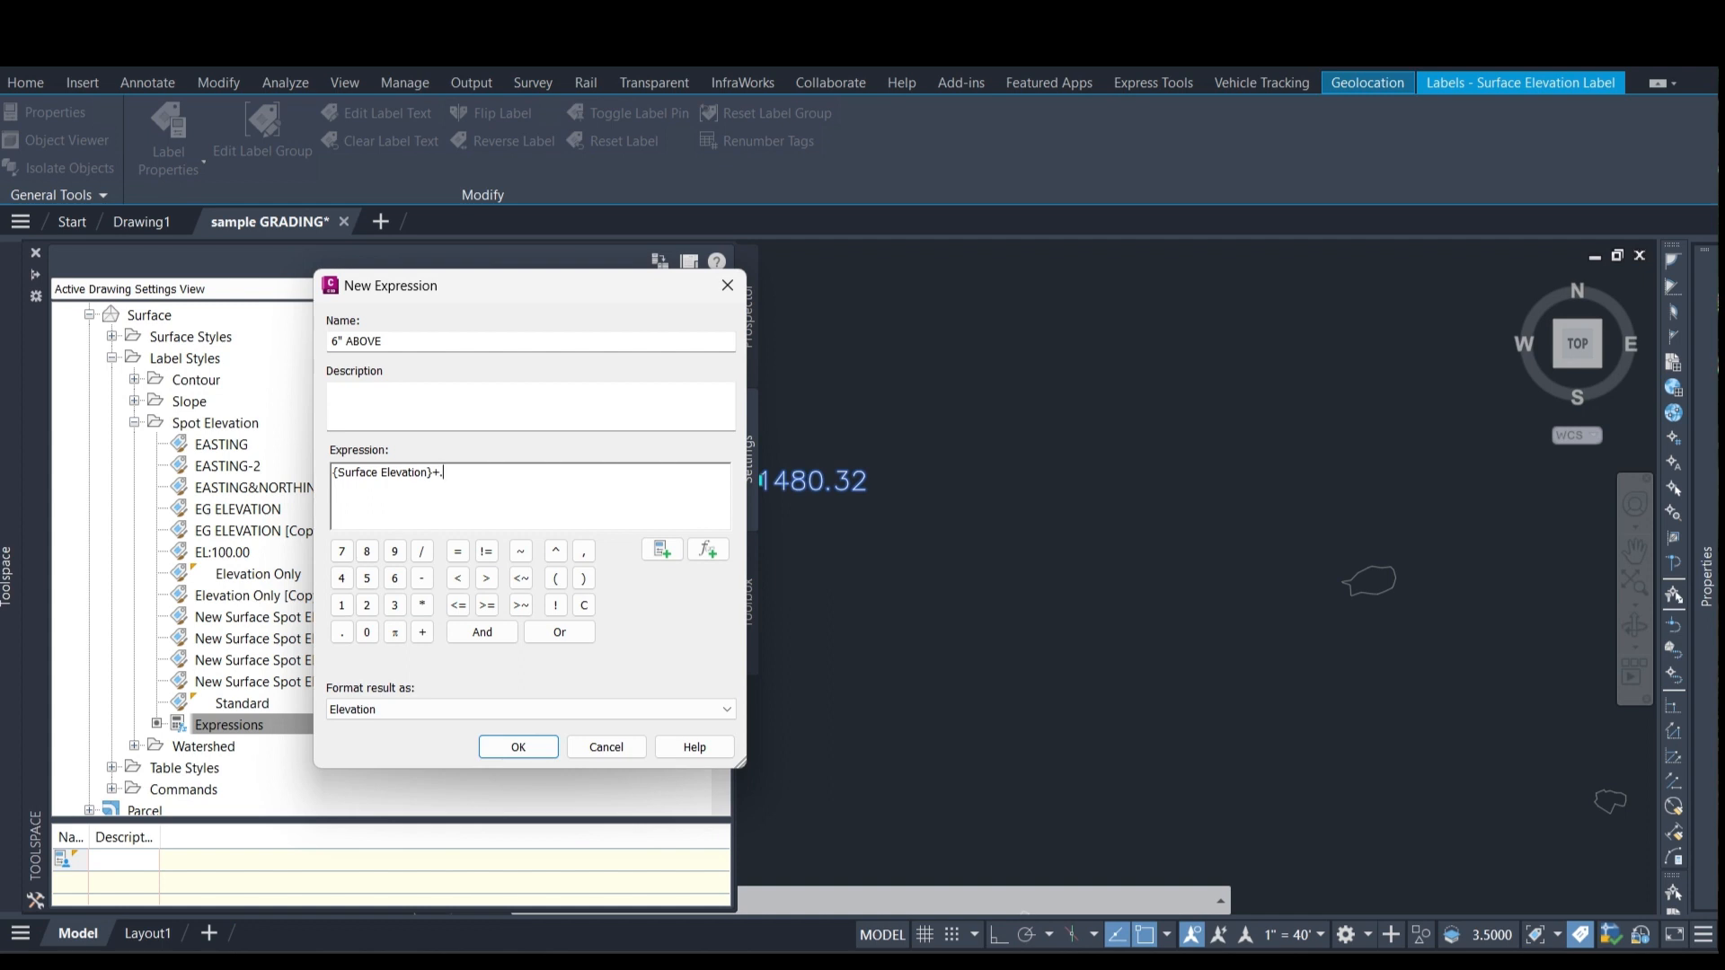
pyautogui.write('5')
pyautogui.moveTo(451, 473); pyautogui.dragTo(442, 483)
pyautogui.click(459, 472)
pyautogui.click(520, 748)
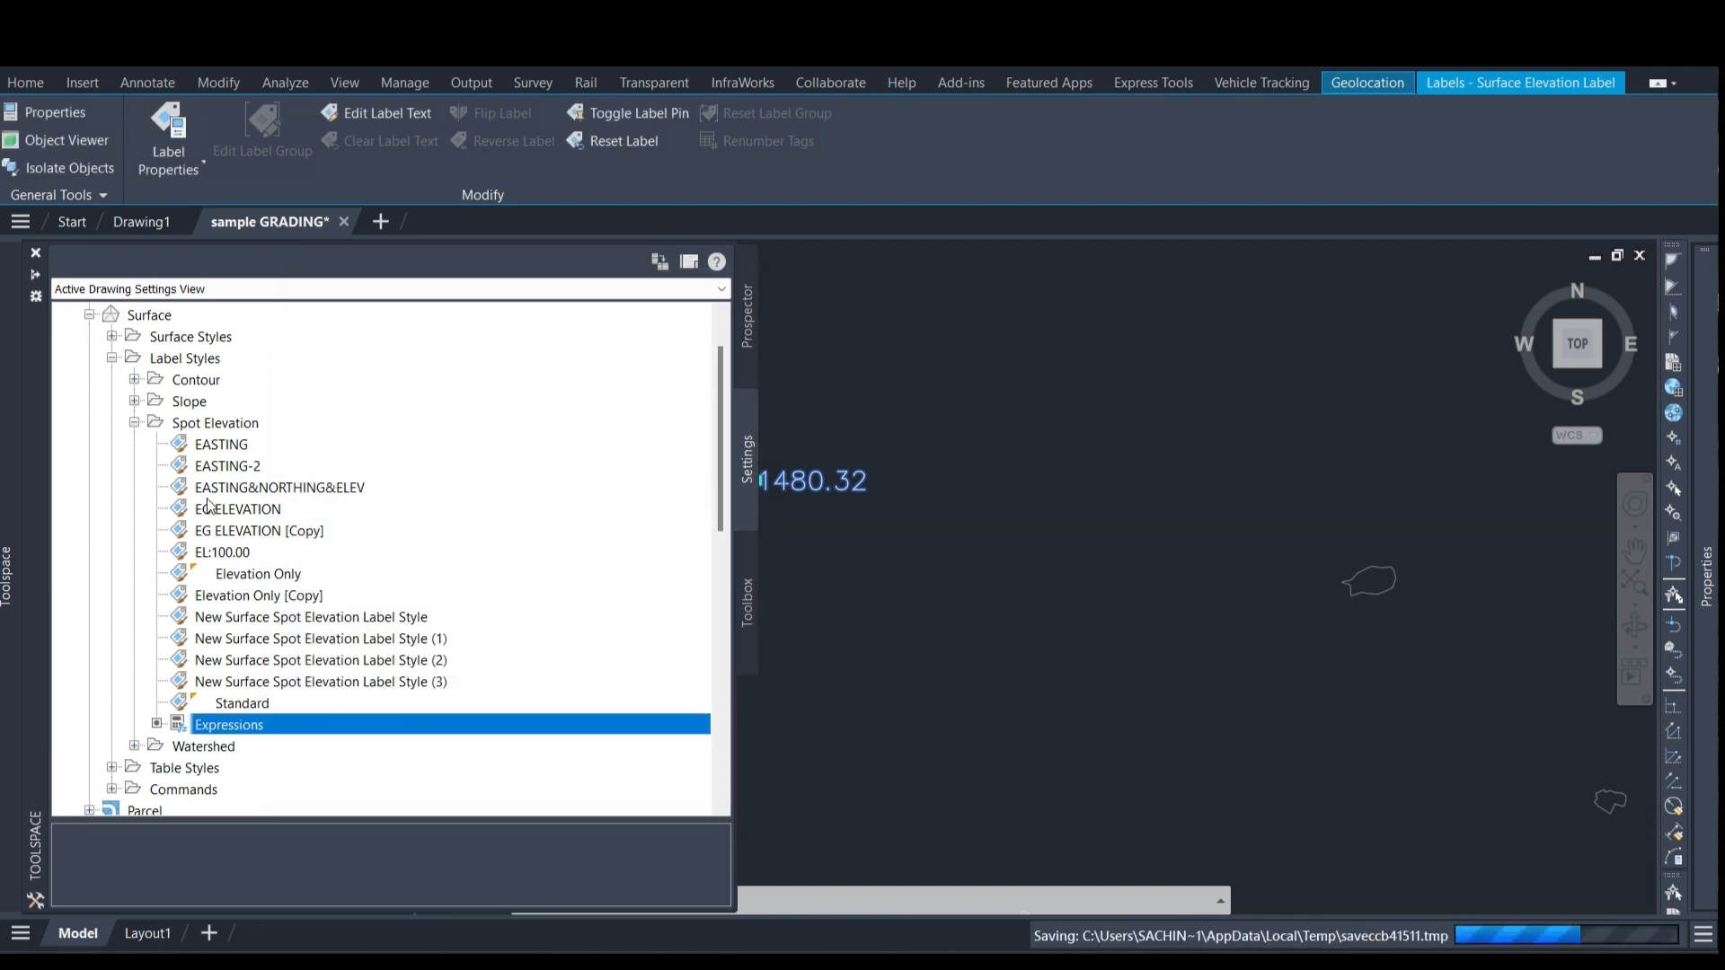
# For the selected spot elevation label, create a copy of its Elevation Only label style.
pyautogui.click(135, 423)
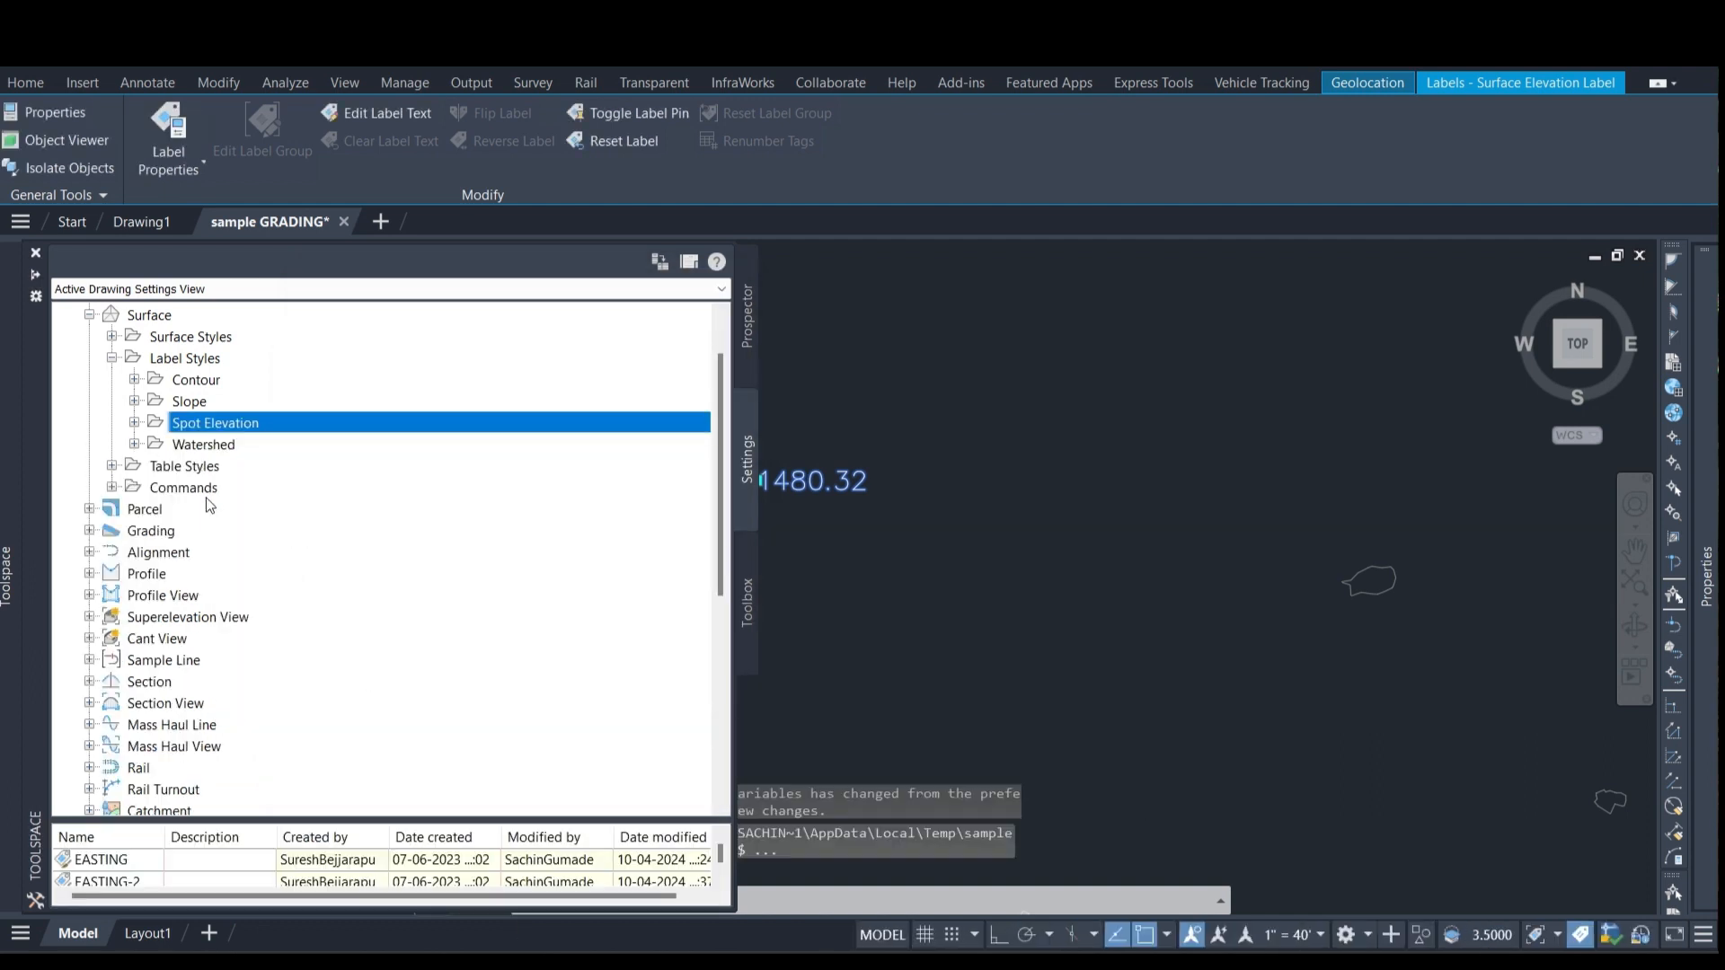
pyautogui.click(134, 423)
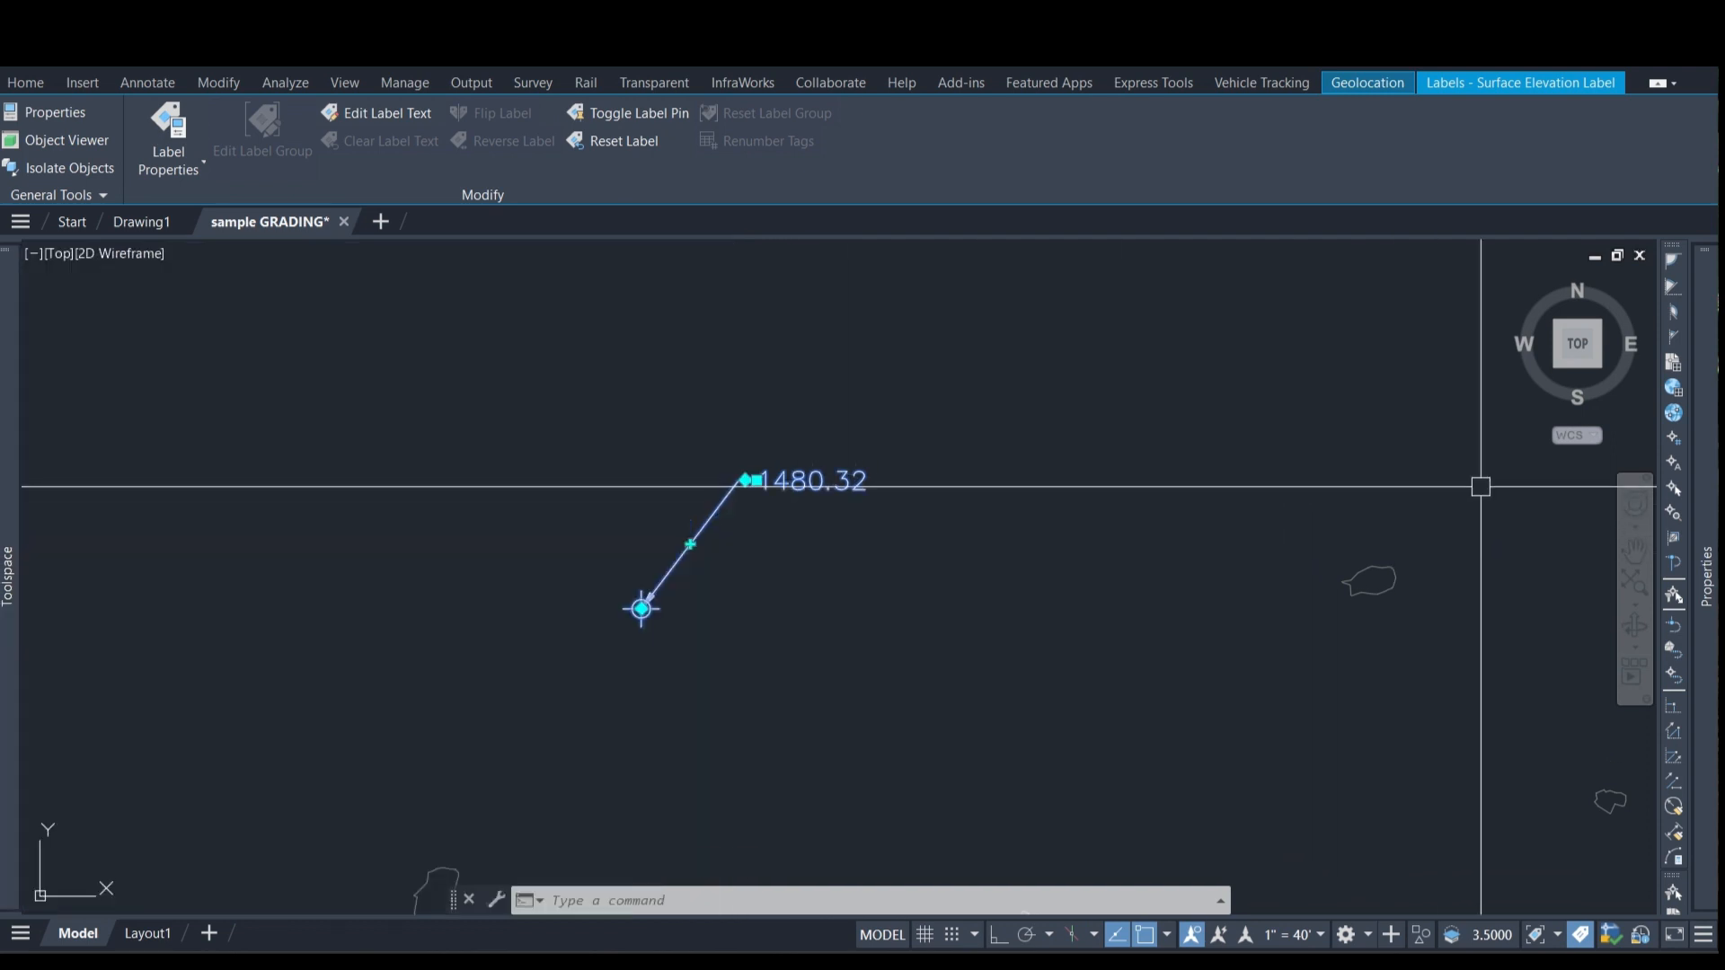
pyautogui.moveTo(1706, 575)
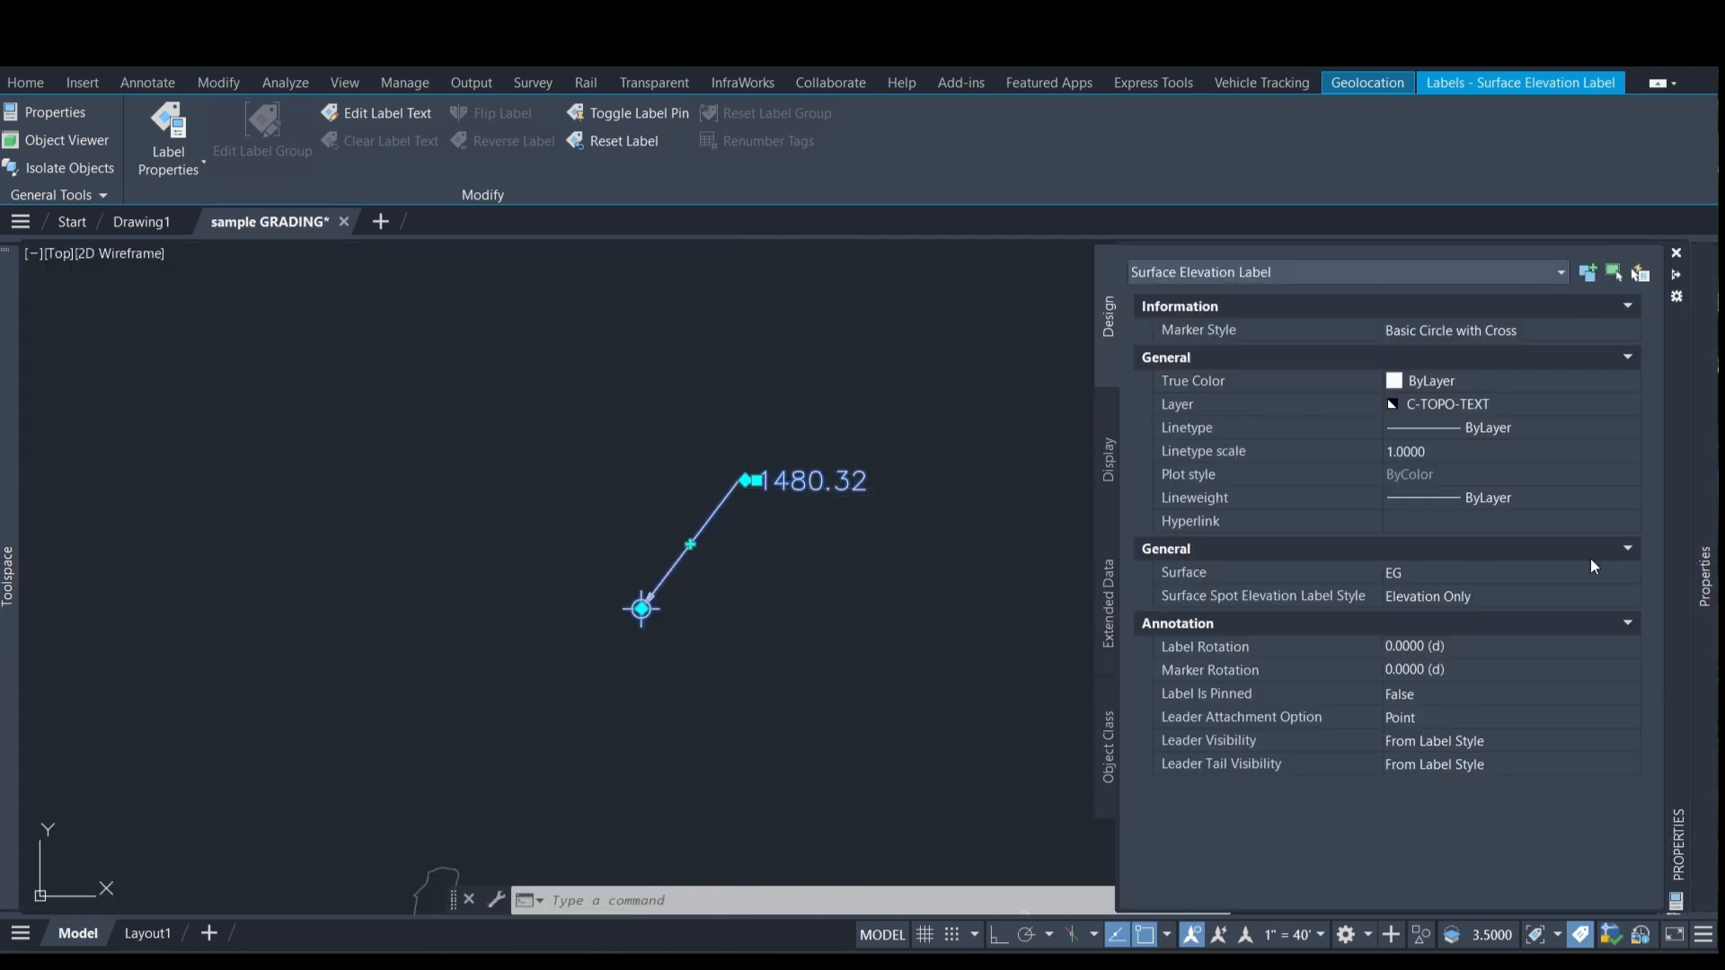
pyautogui.click(1447, 595)
pyautogui.click(1447, 596)
pyautogui.click(1468, 877)
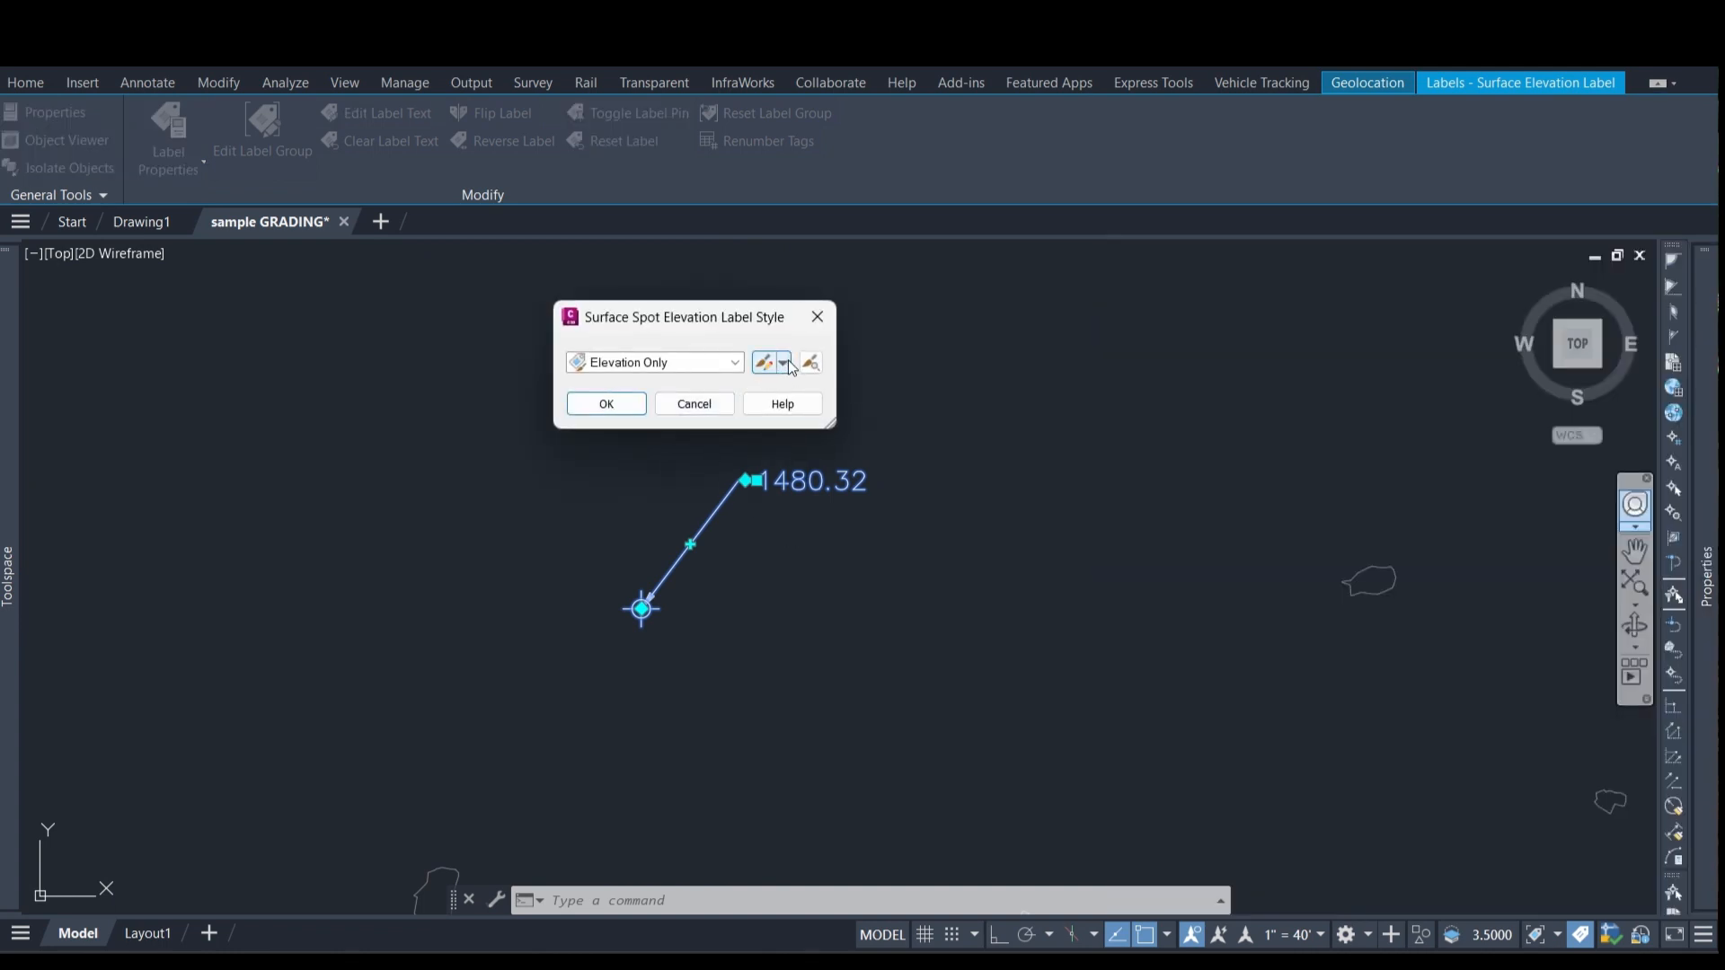
pyautogui.click(768, 369)
pyautogui.click(835, 401)
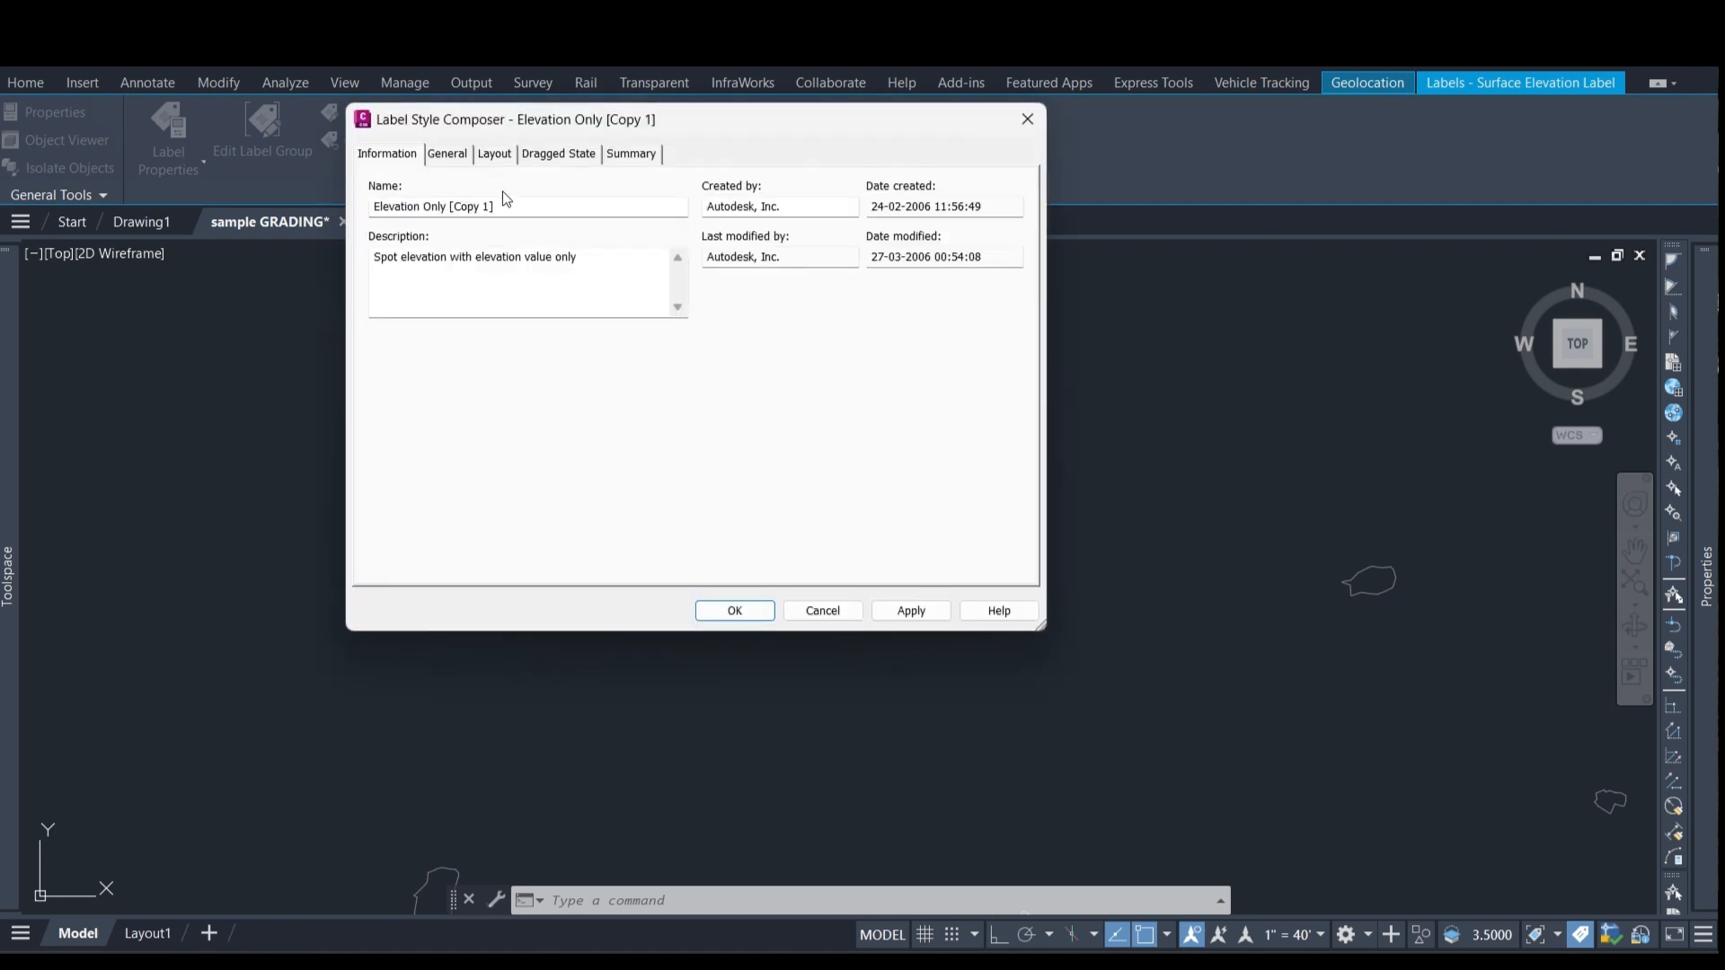
# In the copied style's Surface Elevation text contents, prefix the elevation with "EG:" and add a second line starting with "FG:".
pyautogui.click(495, 155)
pyautogui.click(418, 384)
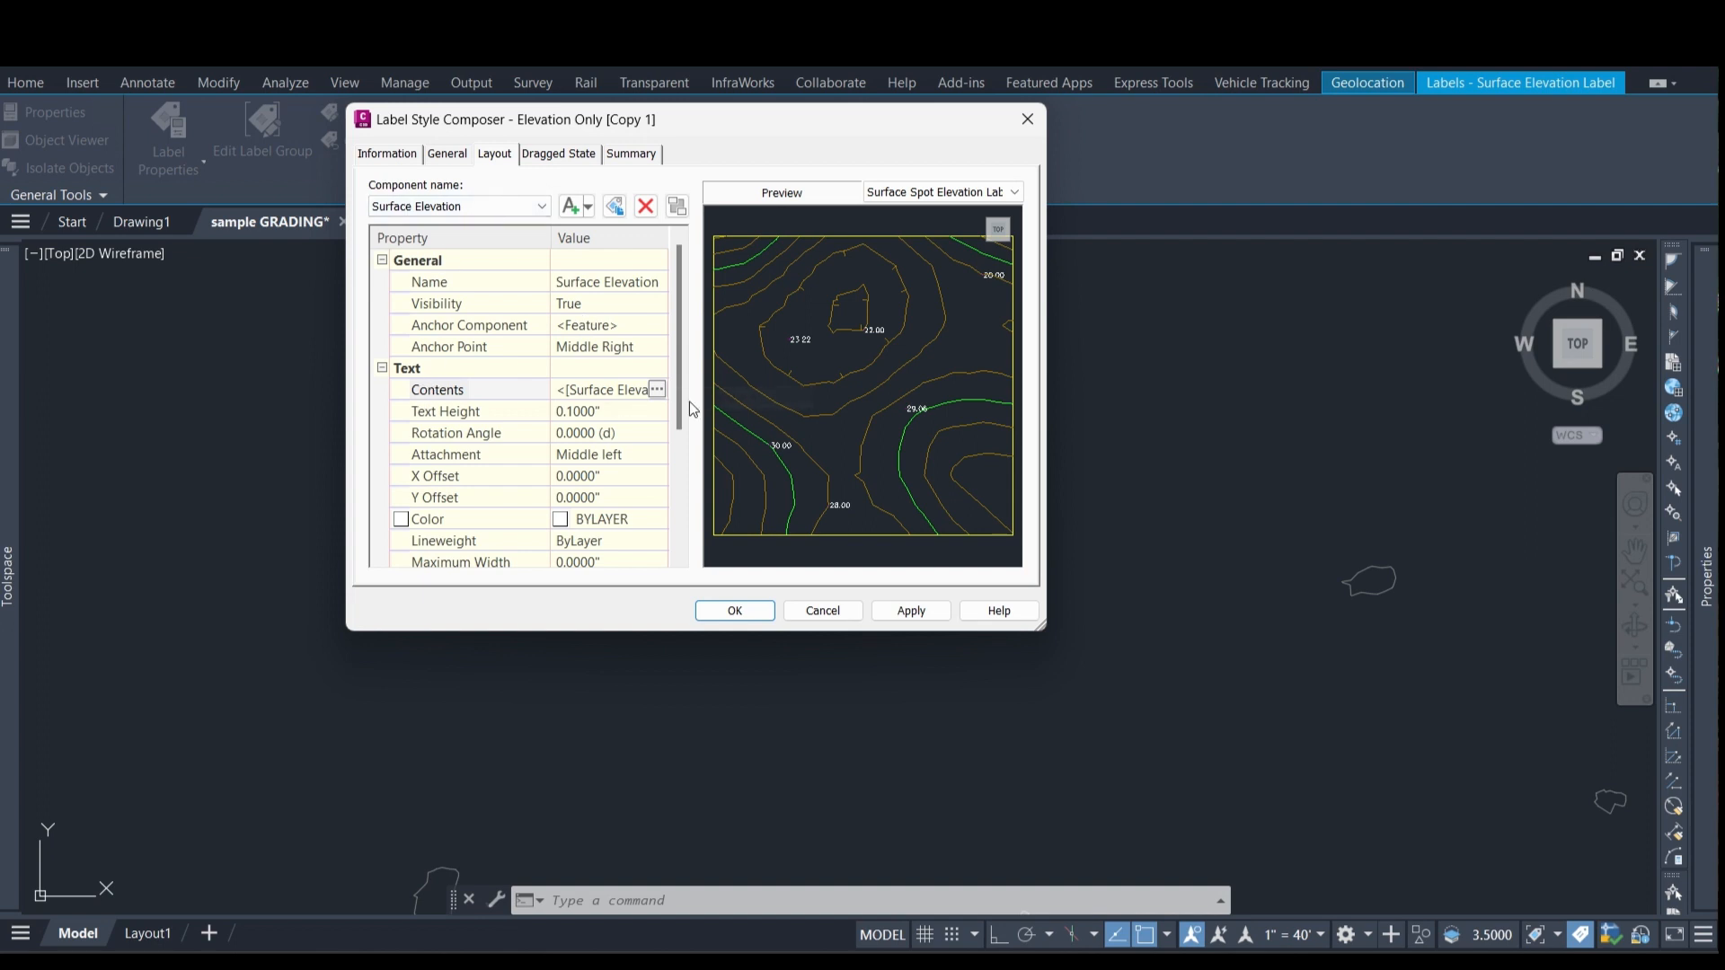
pyautogui.click(656, 389)
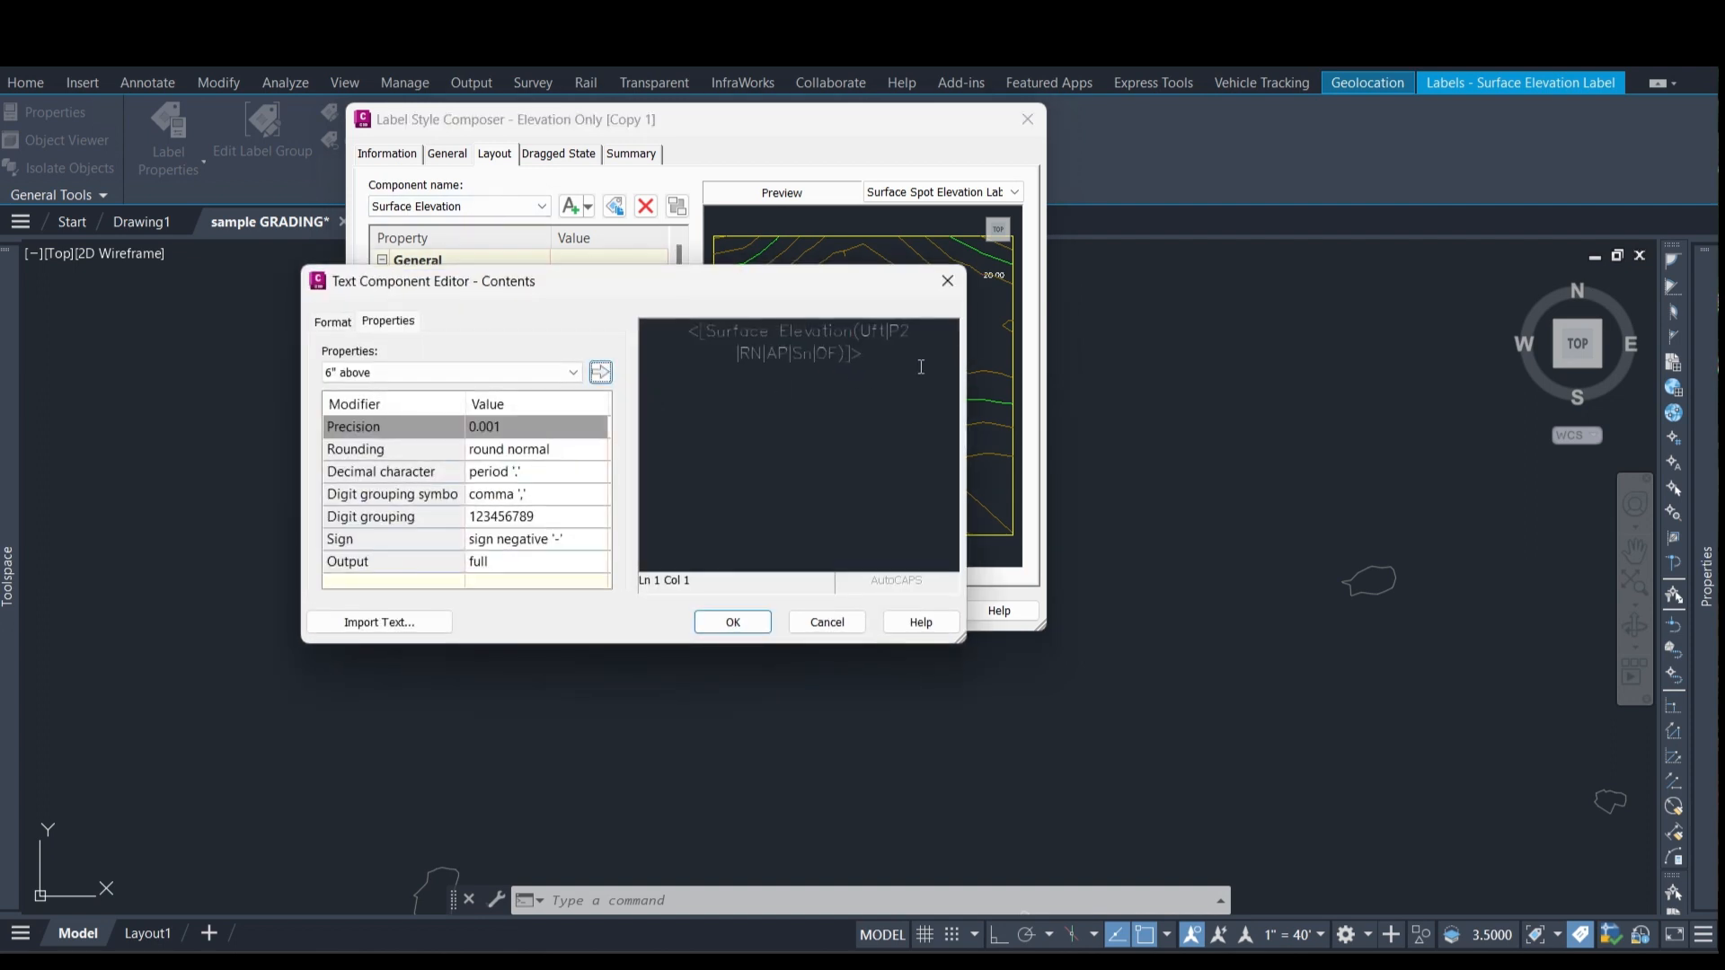
pyautogui.click(693, 330)
pyautogui.write('EG:')
pyautogui.click(892, 359)
# Insert the 6" ABOVE expression after "FG:" in the label text, in feet with 0.01 precision.
pyautogui.click(555, 431)
pyautogui.click(555, 431)
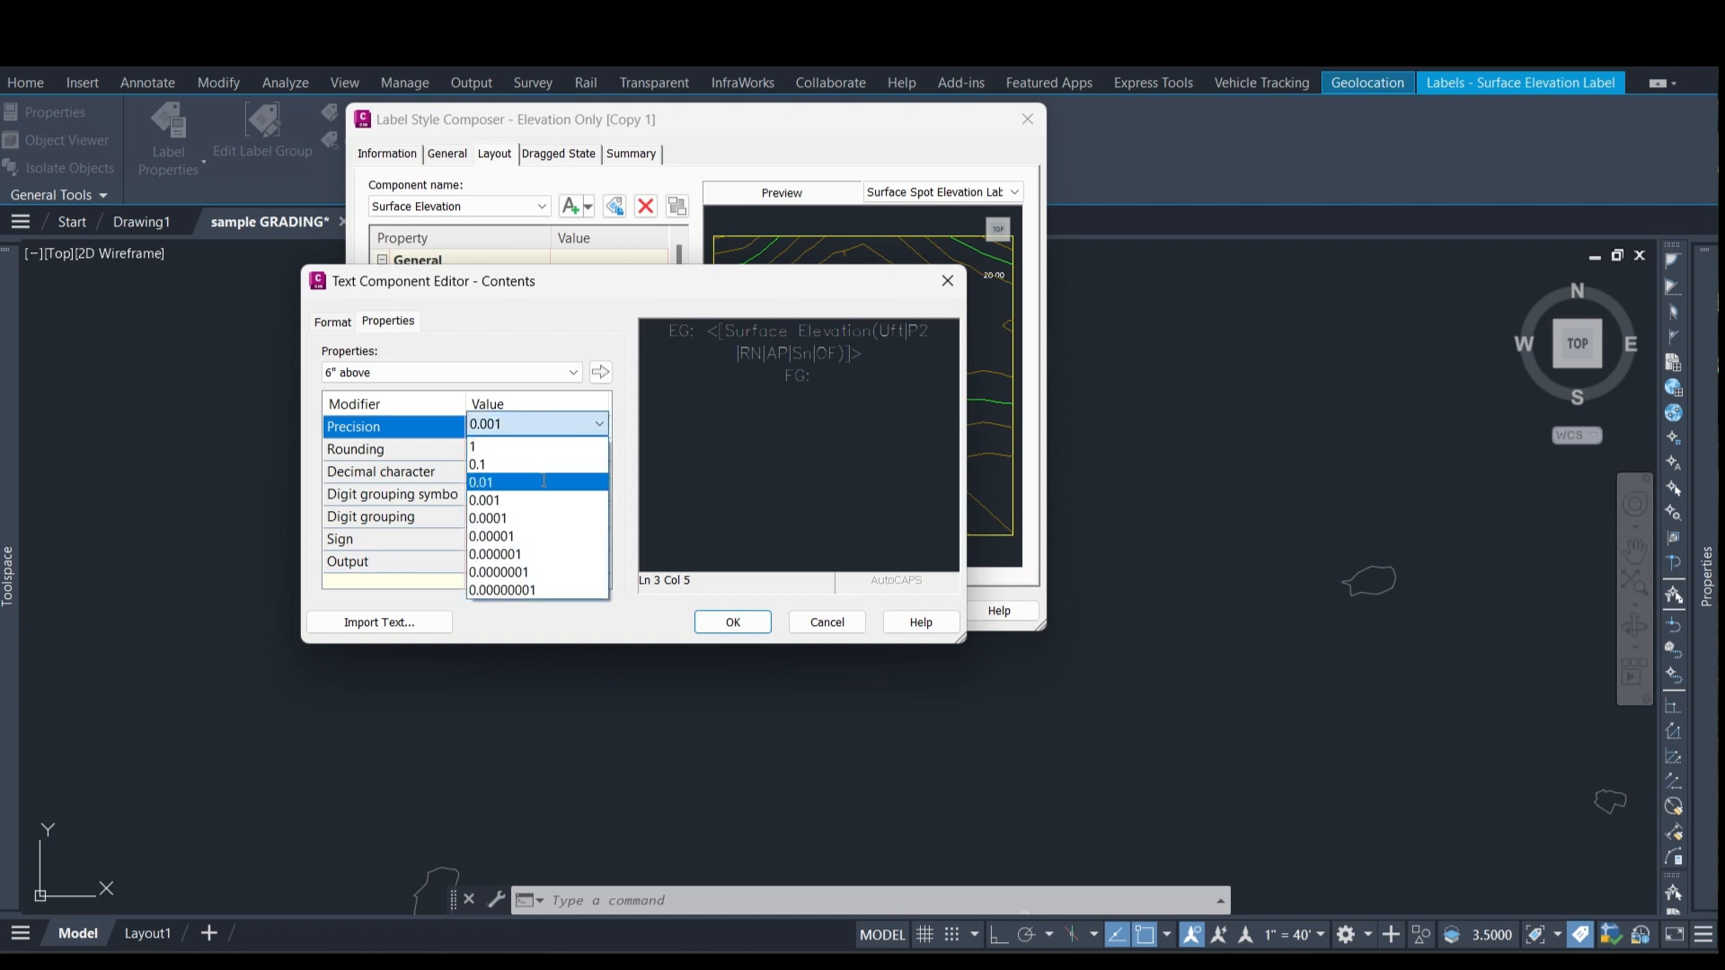
pyautogui.click(513, 374)
pyautogui.click(555, 377)
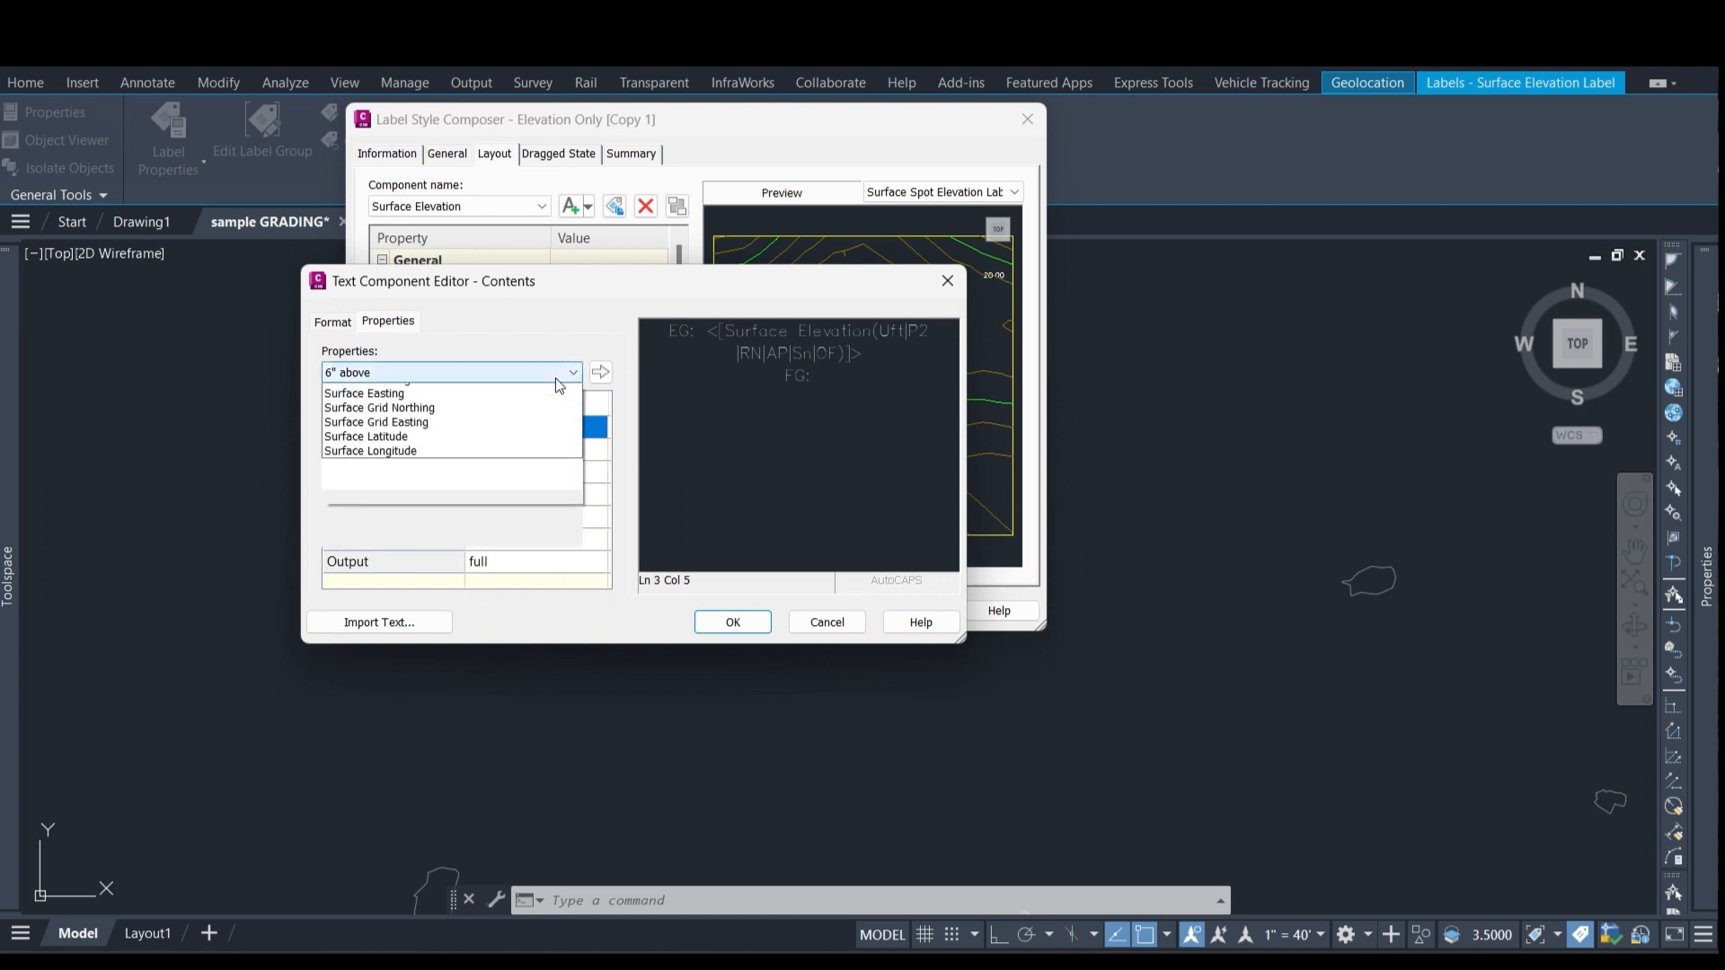
pyautogui.click(546, 405)
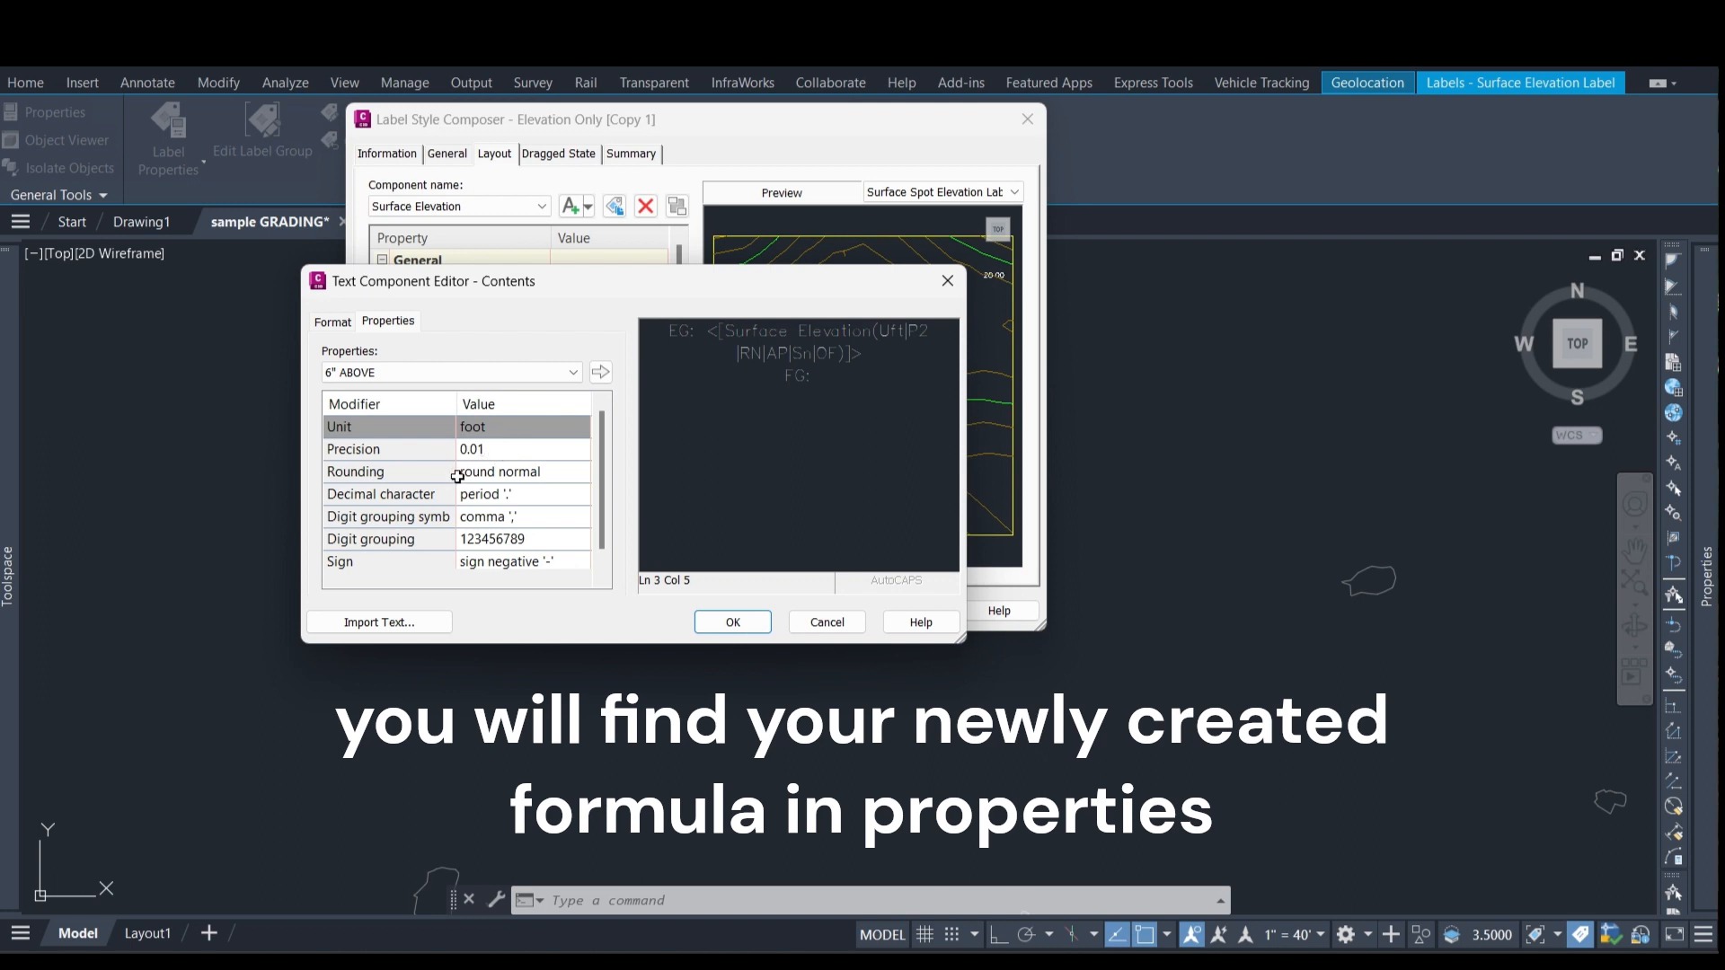
pyautogui.click(601, 372)
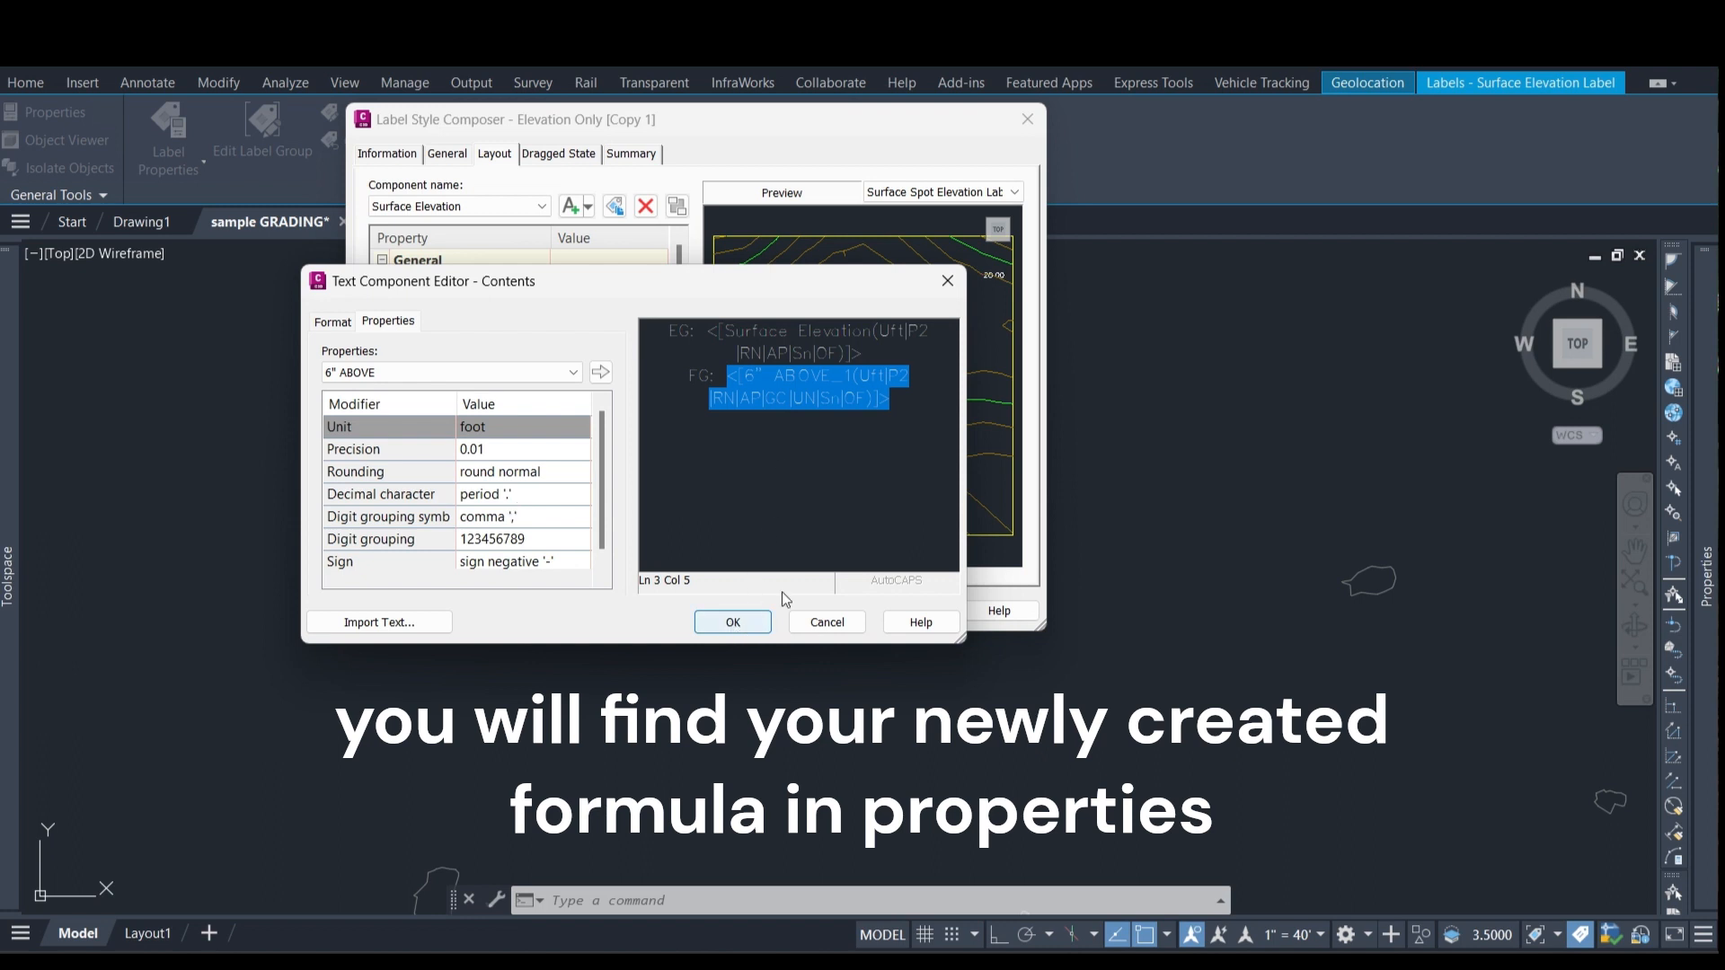
# Add foot marks (') after the EG and FG values and apply the copied style, Elevation Only [Copy 1], to the label.
pyautogui.click(908, 413)
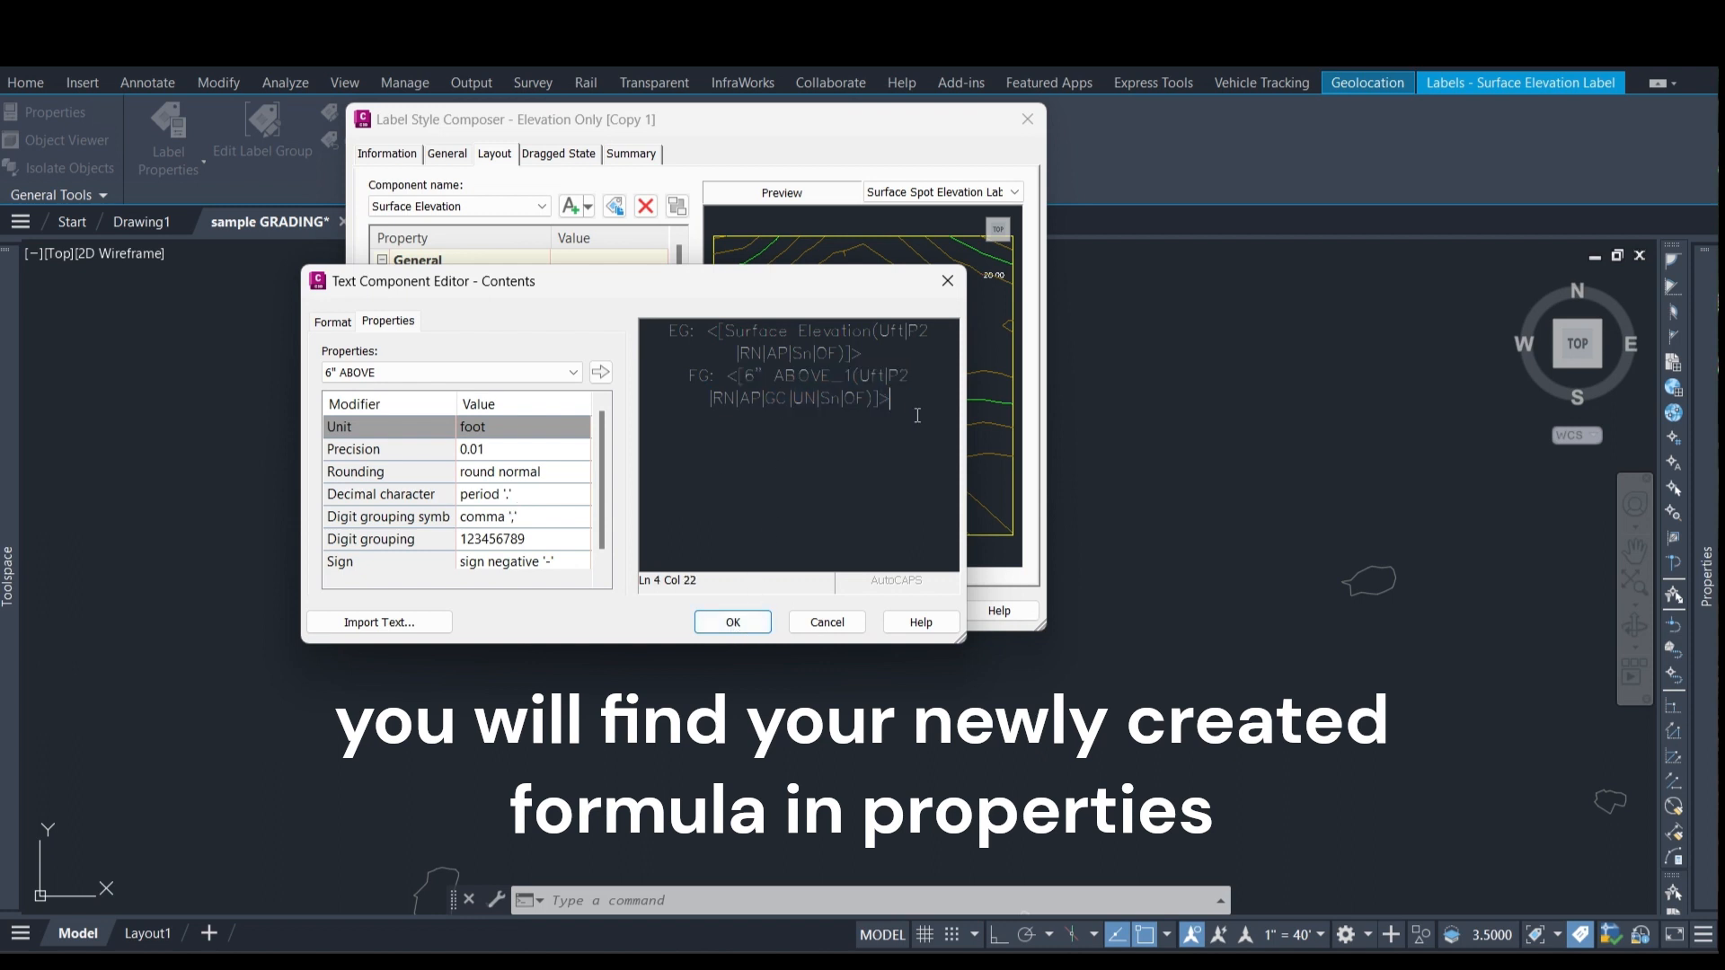
pyautogui.write("'")
pyautogui.click(733, 622)
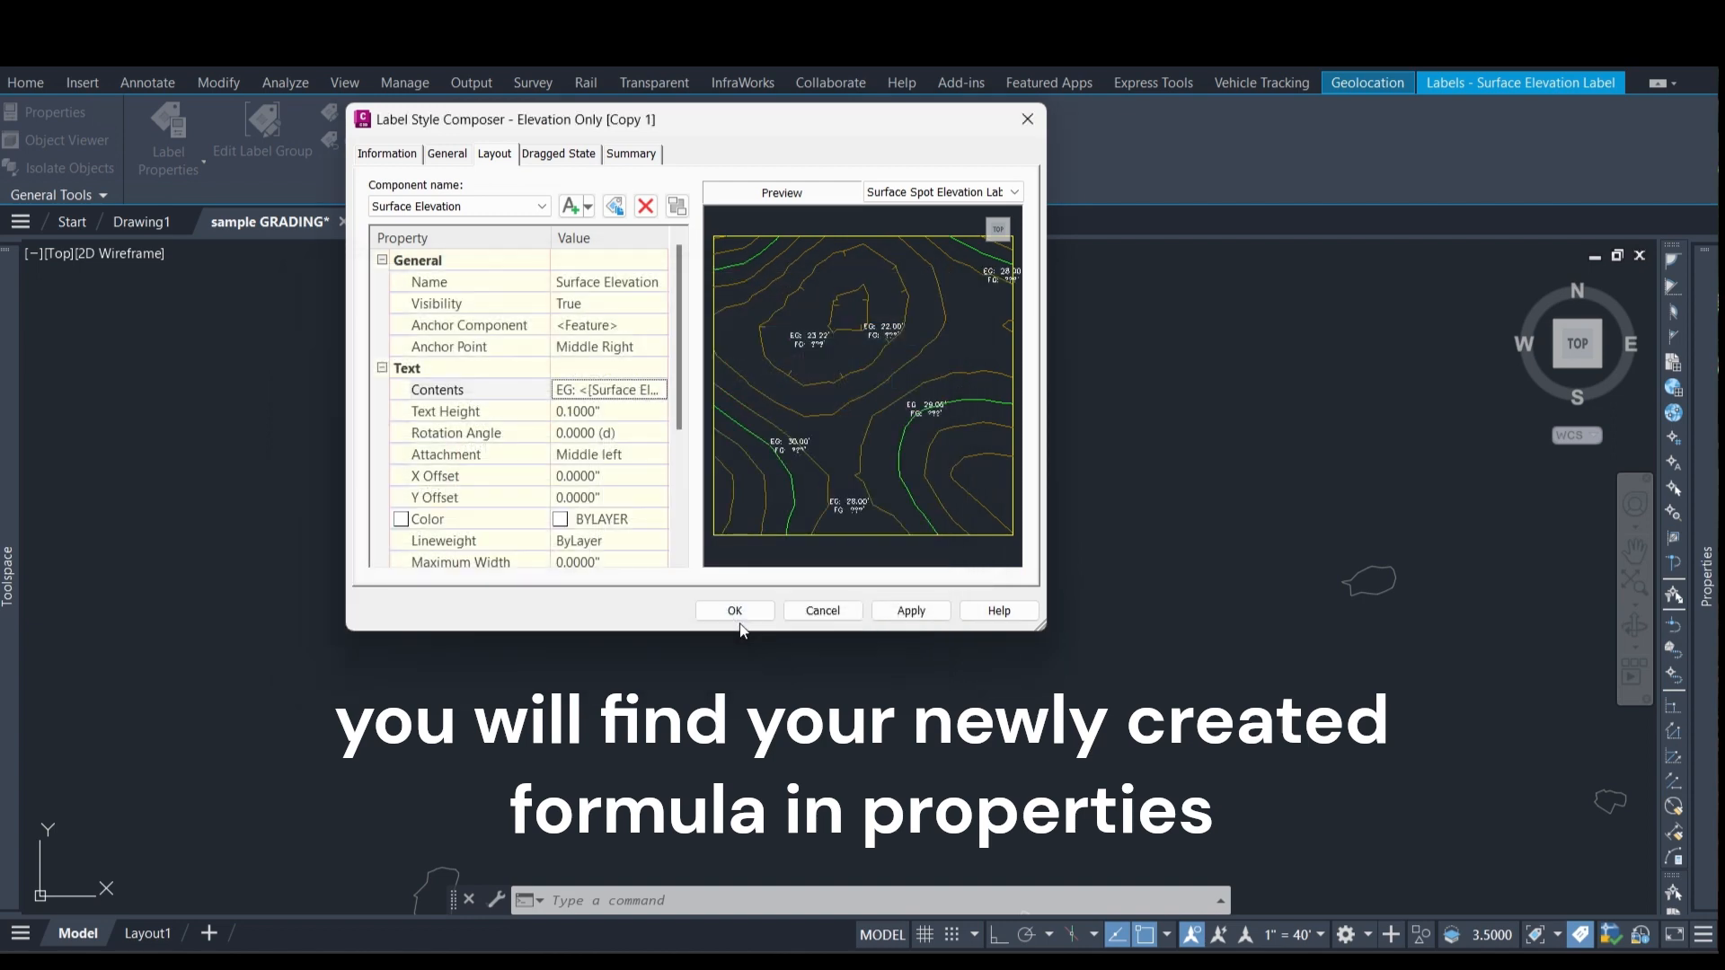
pyautogui.click(740, 612)
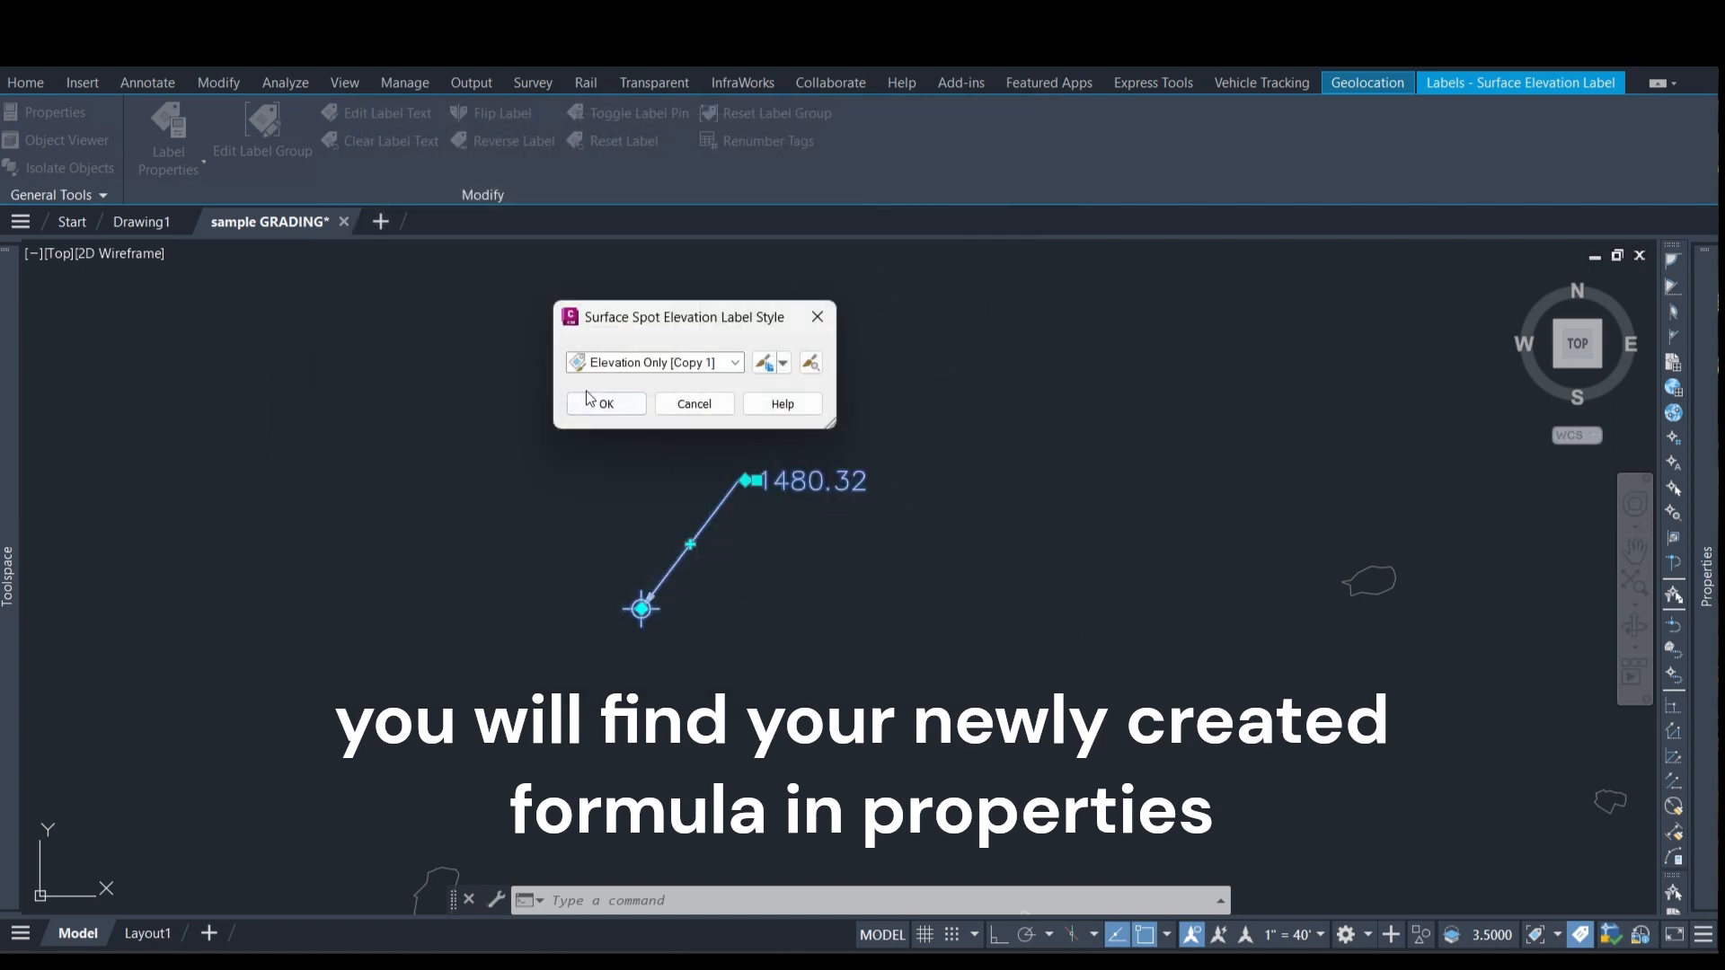
pyautogui.click(606, 405)
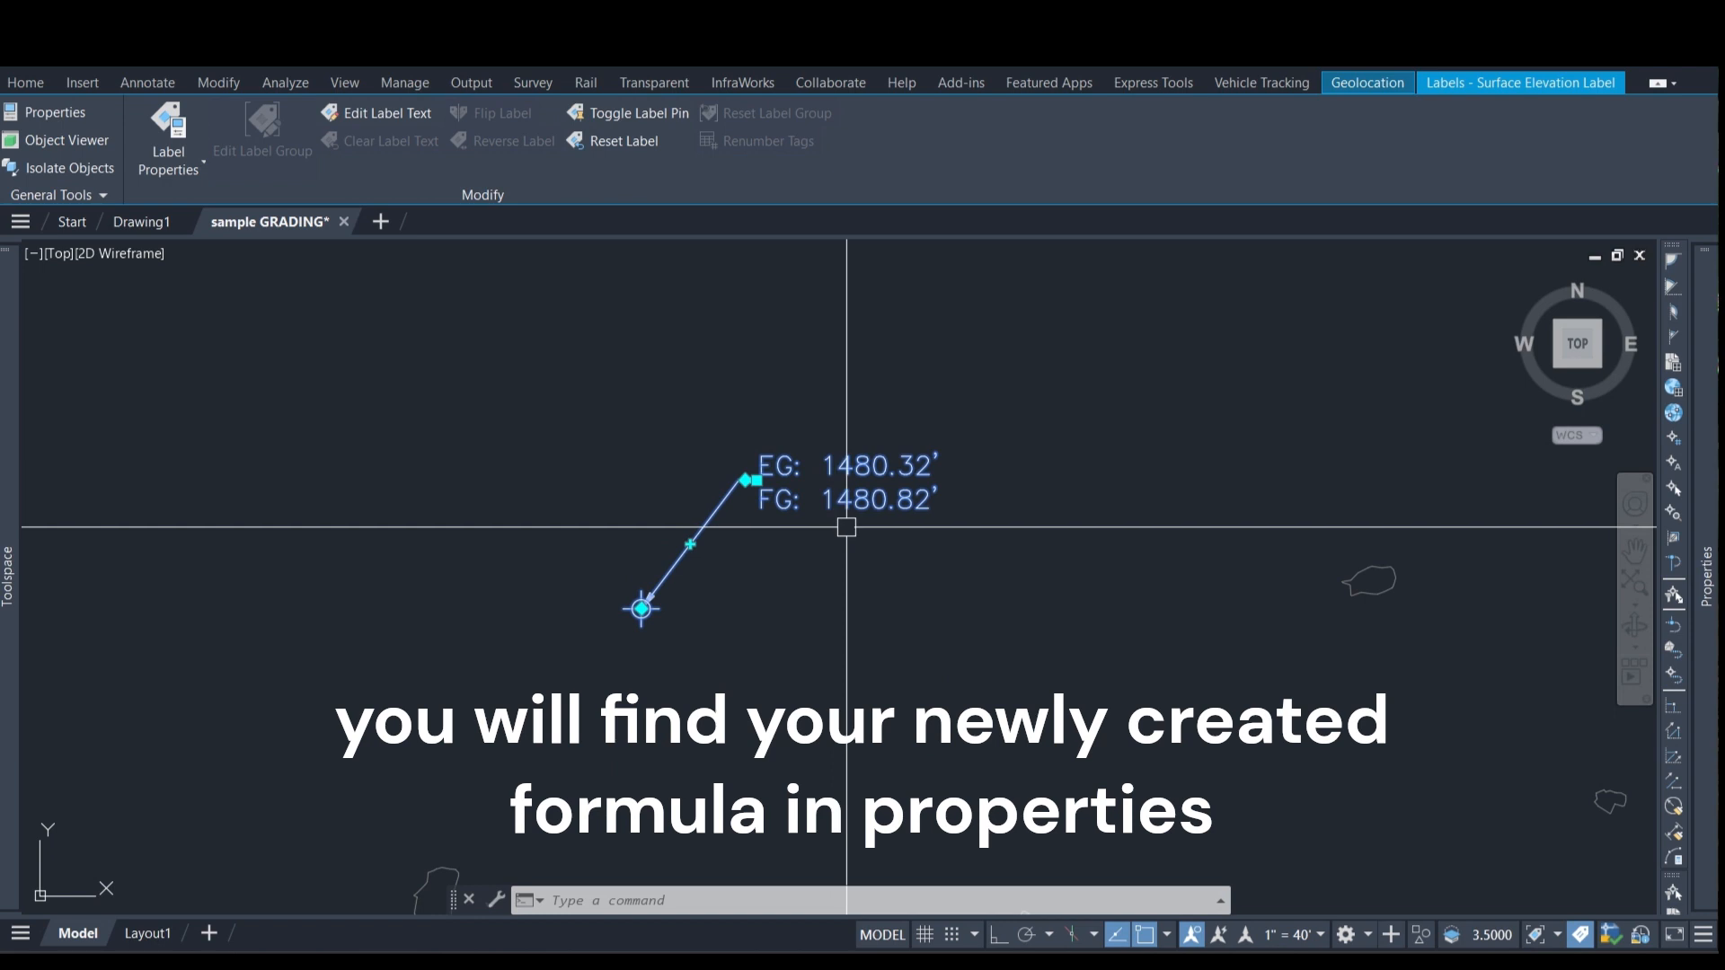
pyautogui.press('Escape')
# Move the spot elevation label together with its marker to another point northwest of its current location.
pyautogui.scroll(3, 866, 502)
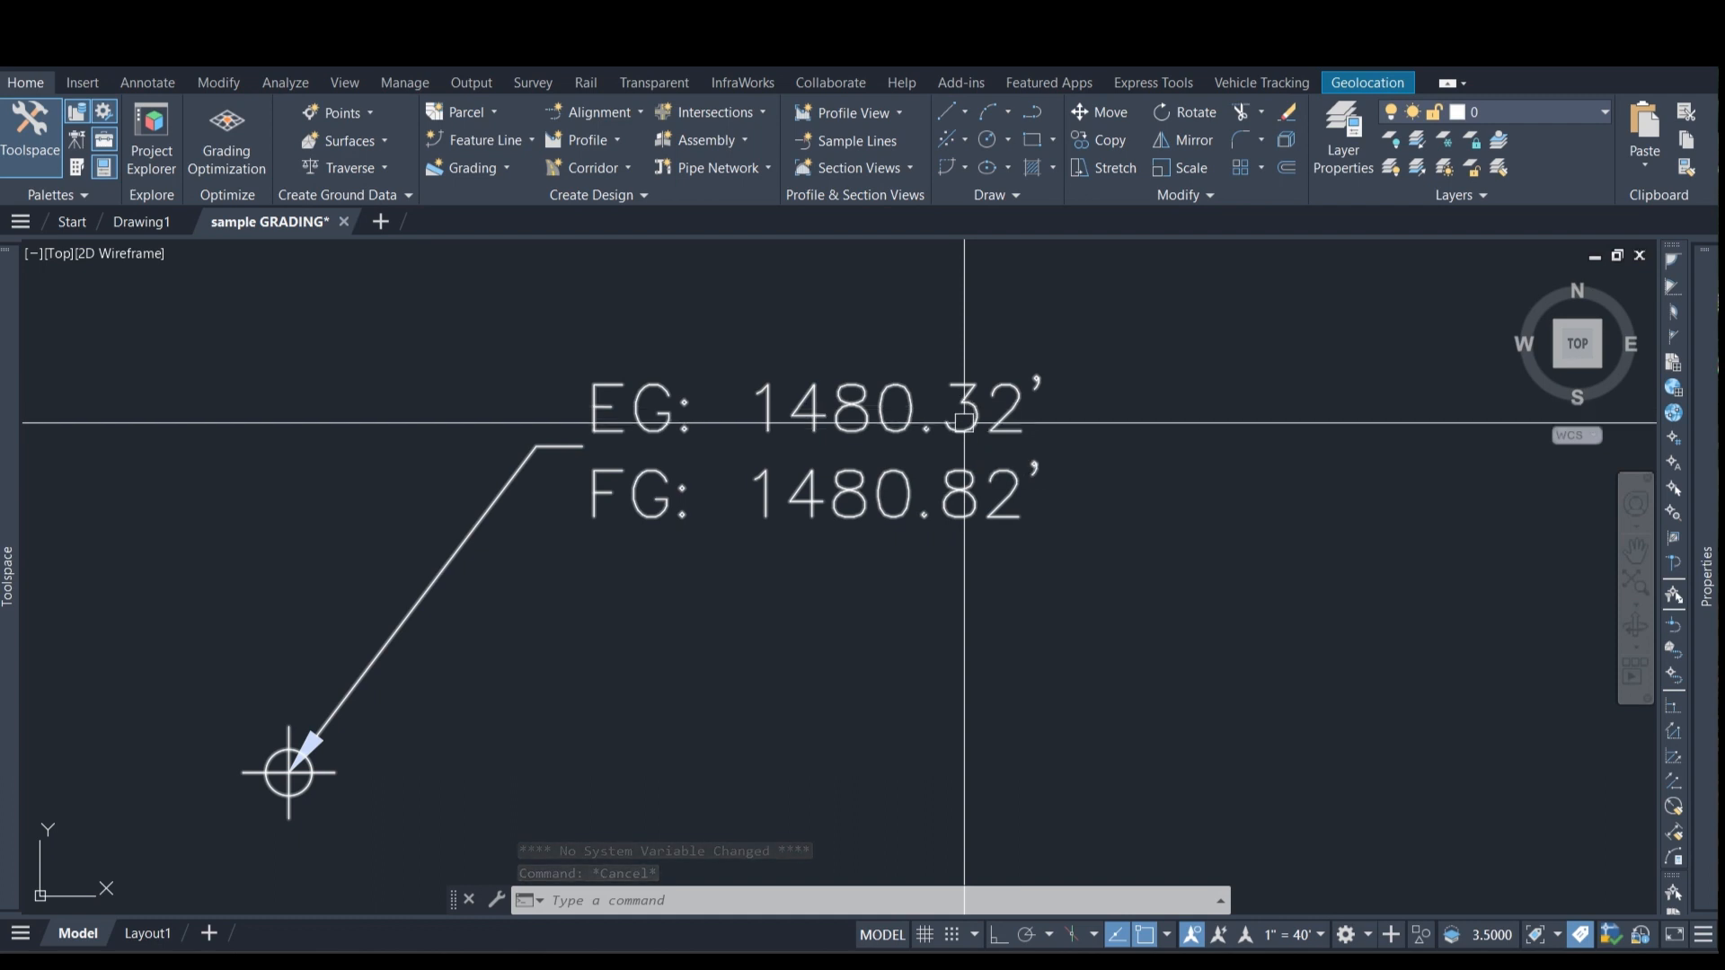
pyautogui.scroll(-3, 951, 455)
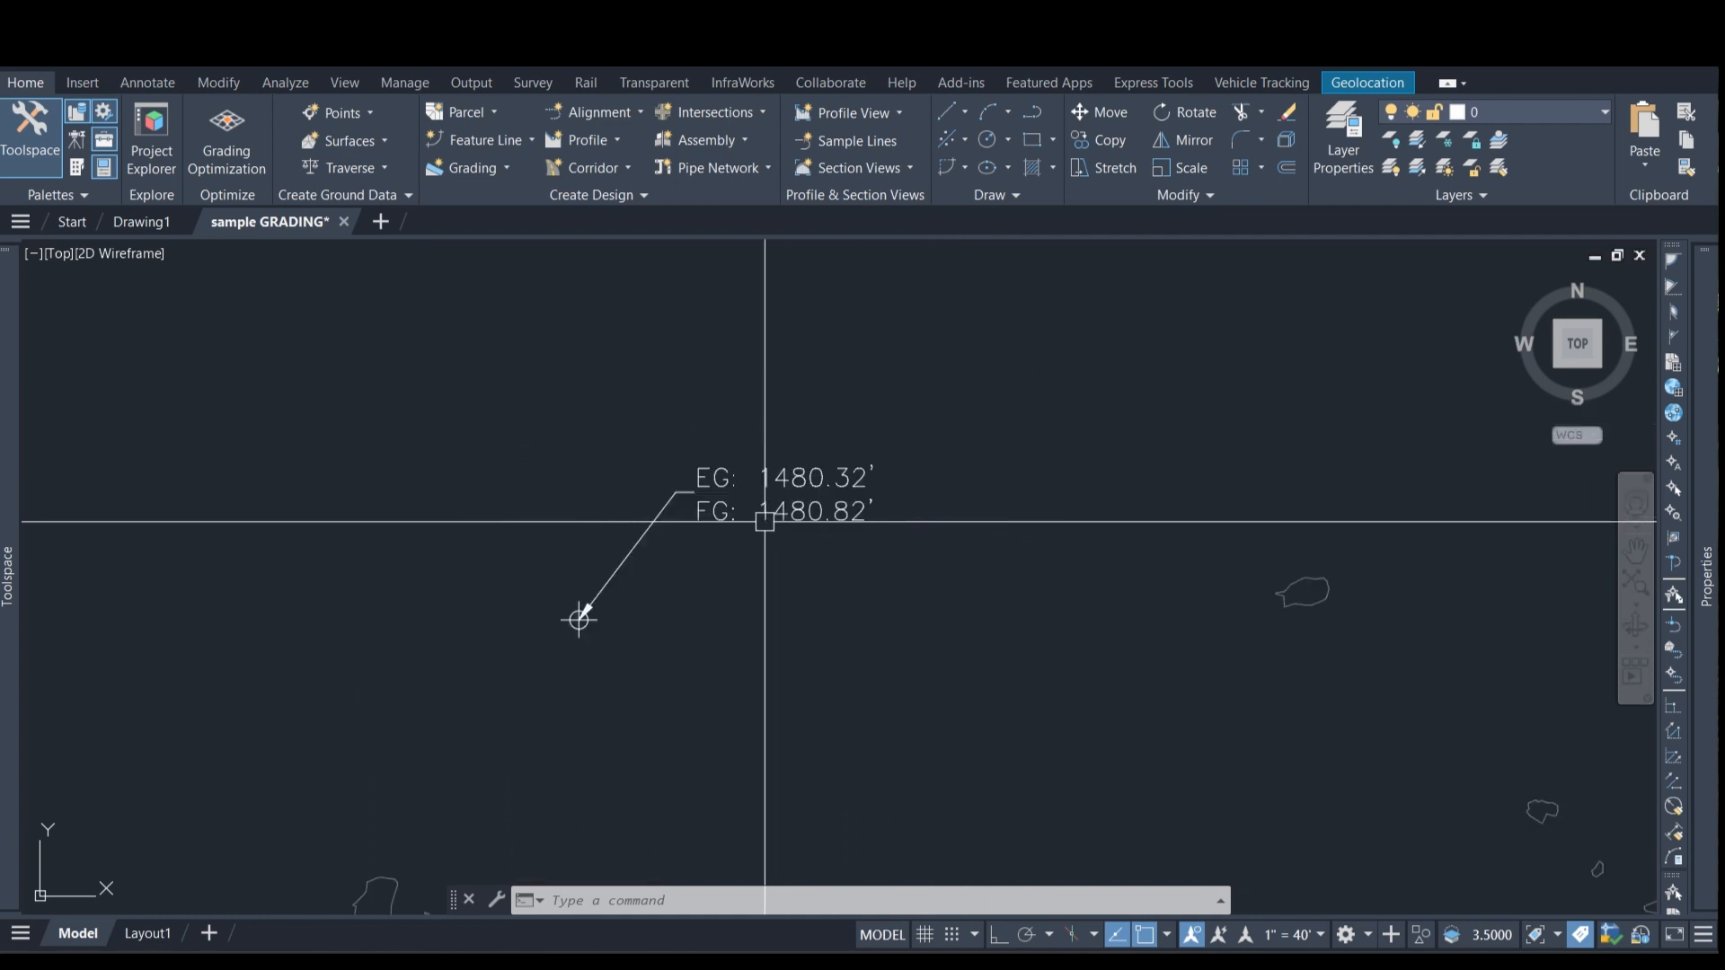
pyautogui.click(726, 512)
pyautogui.scroll(-1, 726, 512)
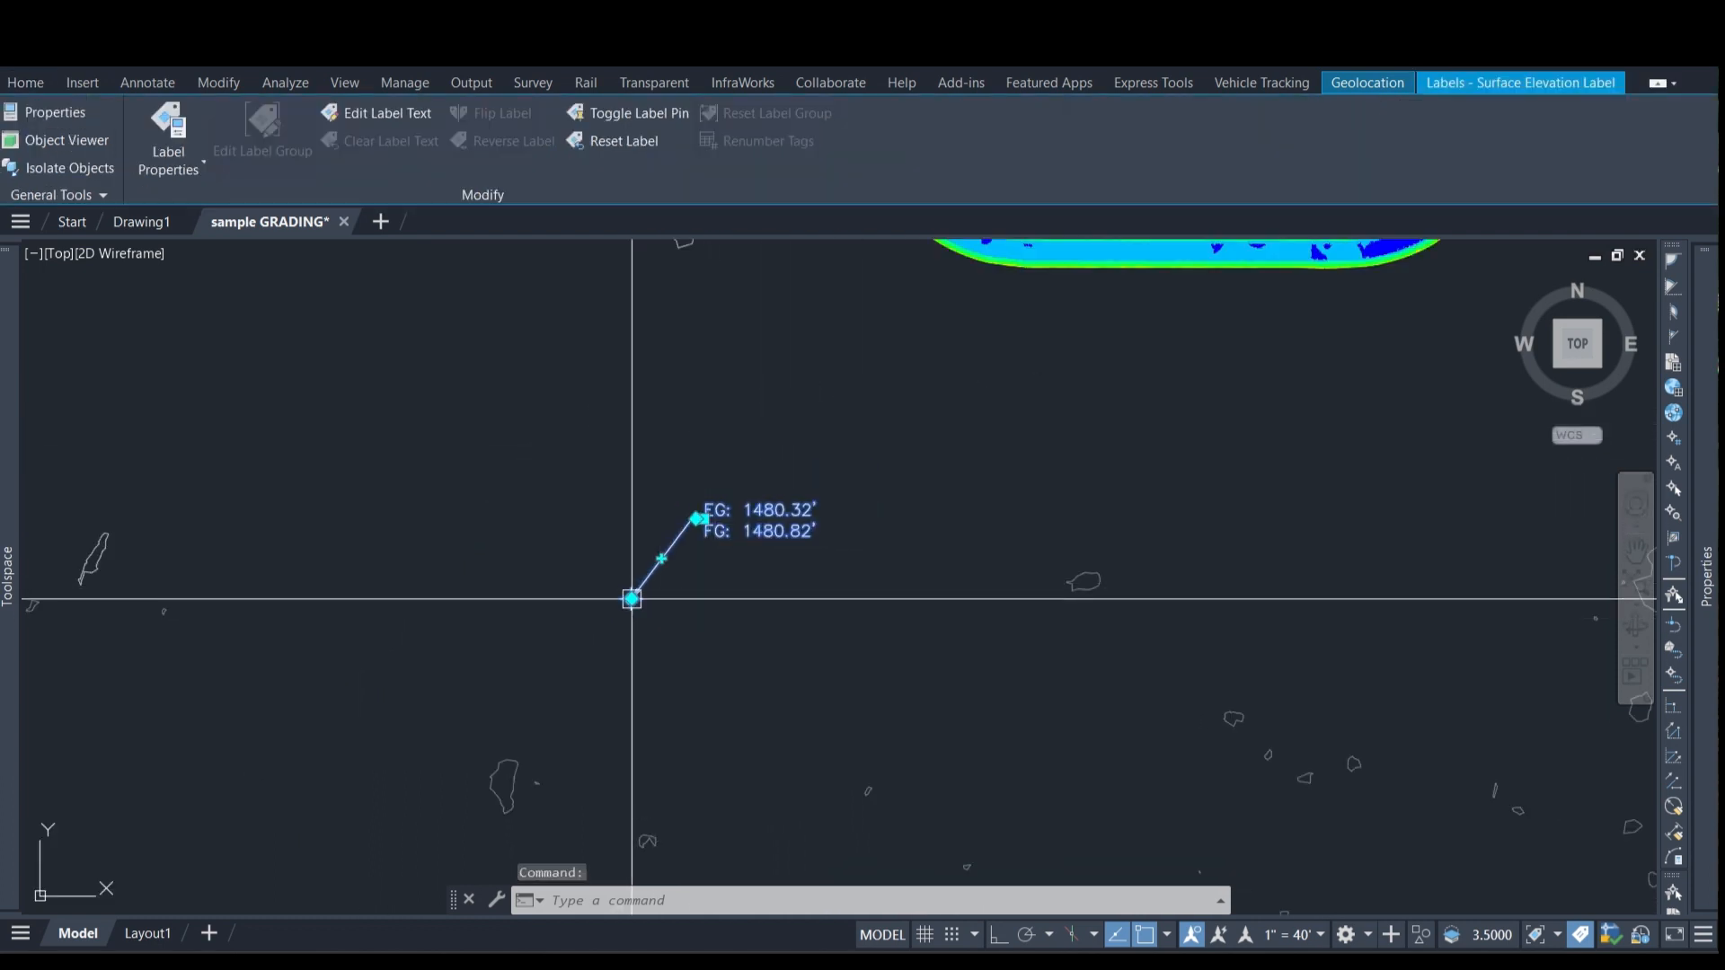
pyautogui.click(628, 597)
pyautogui.click(368, 465)
# Move the label and its marker southeast onto the small closed contour below the red-filled pad, and inspect its EG and FG values.
pyautogui.scroll(3, 537, 400)
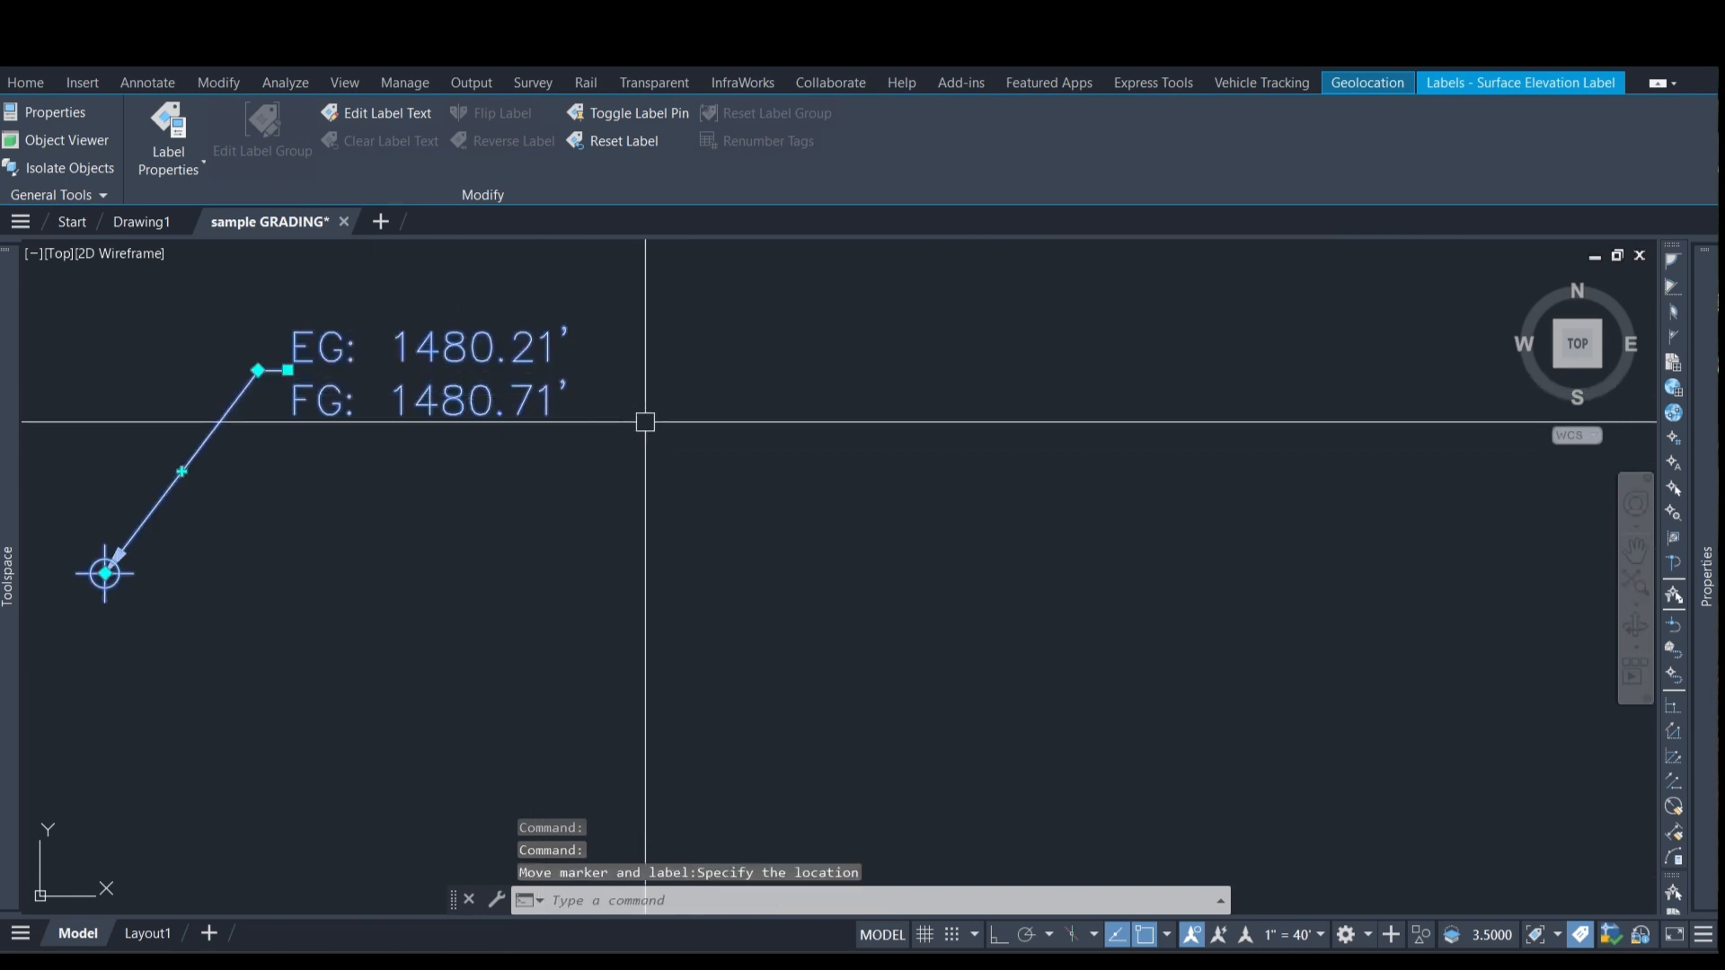
pyautogui.scroll(-6, 644, 416)
pyautogui.click(558, 467)
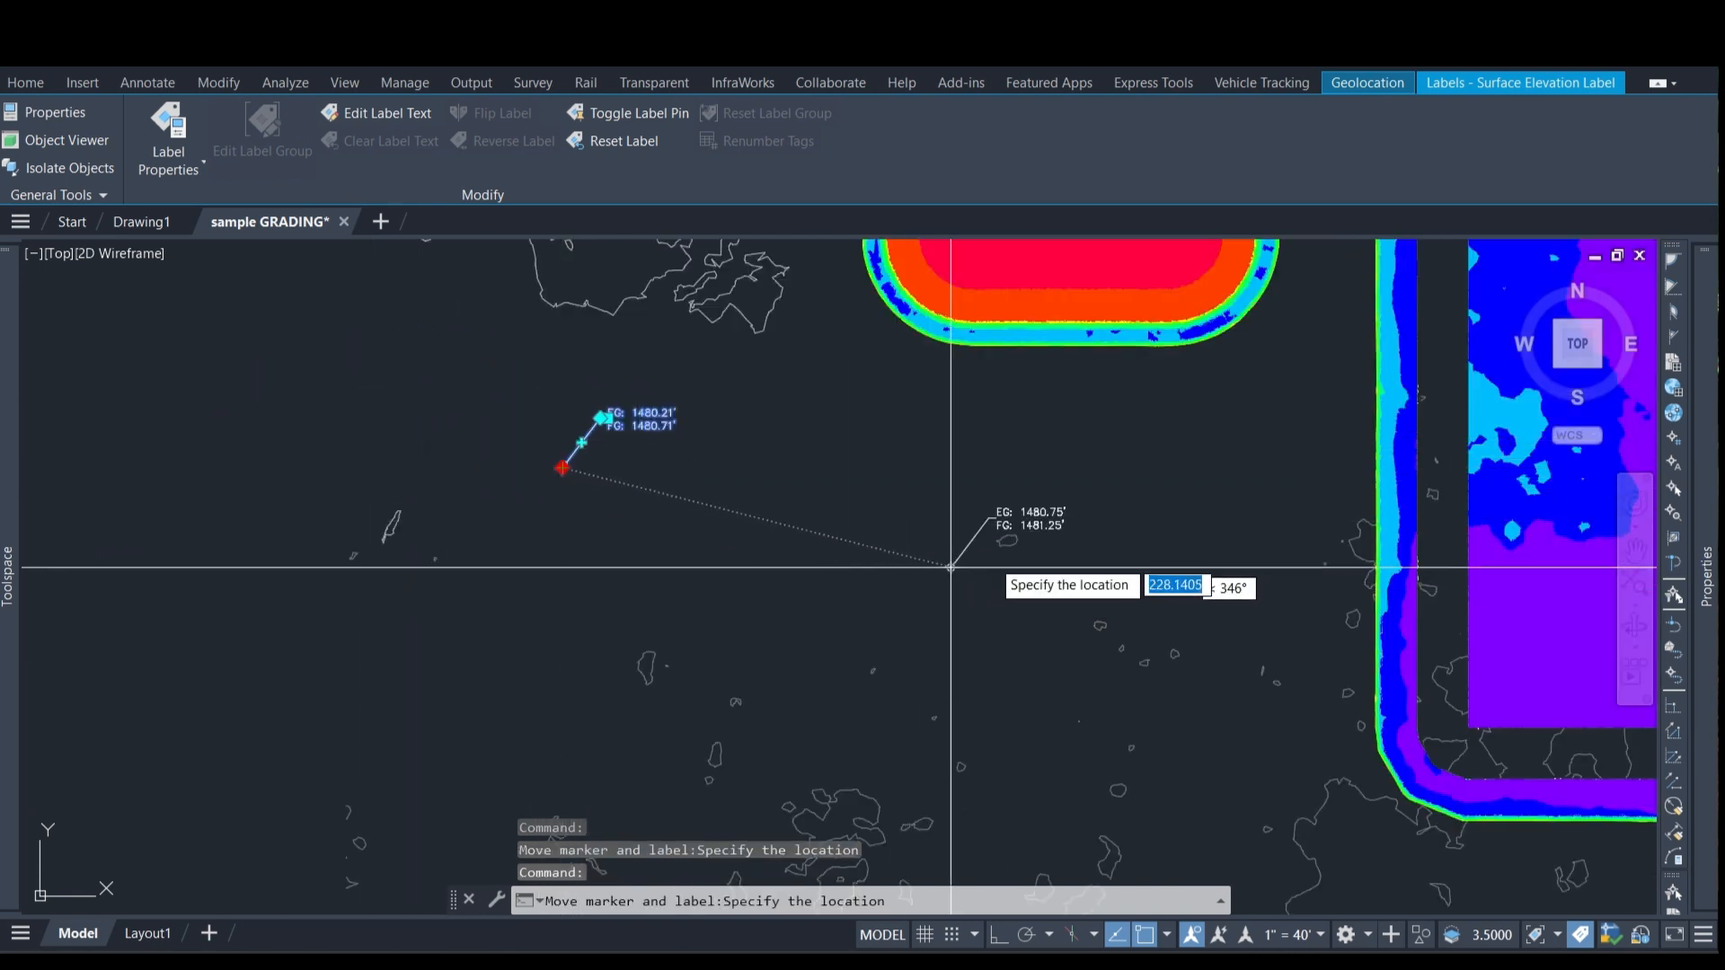
pyautogui.click(1005, 537)
pyautogui.scroll(6, 1088, 507)
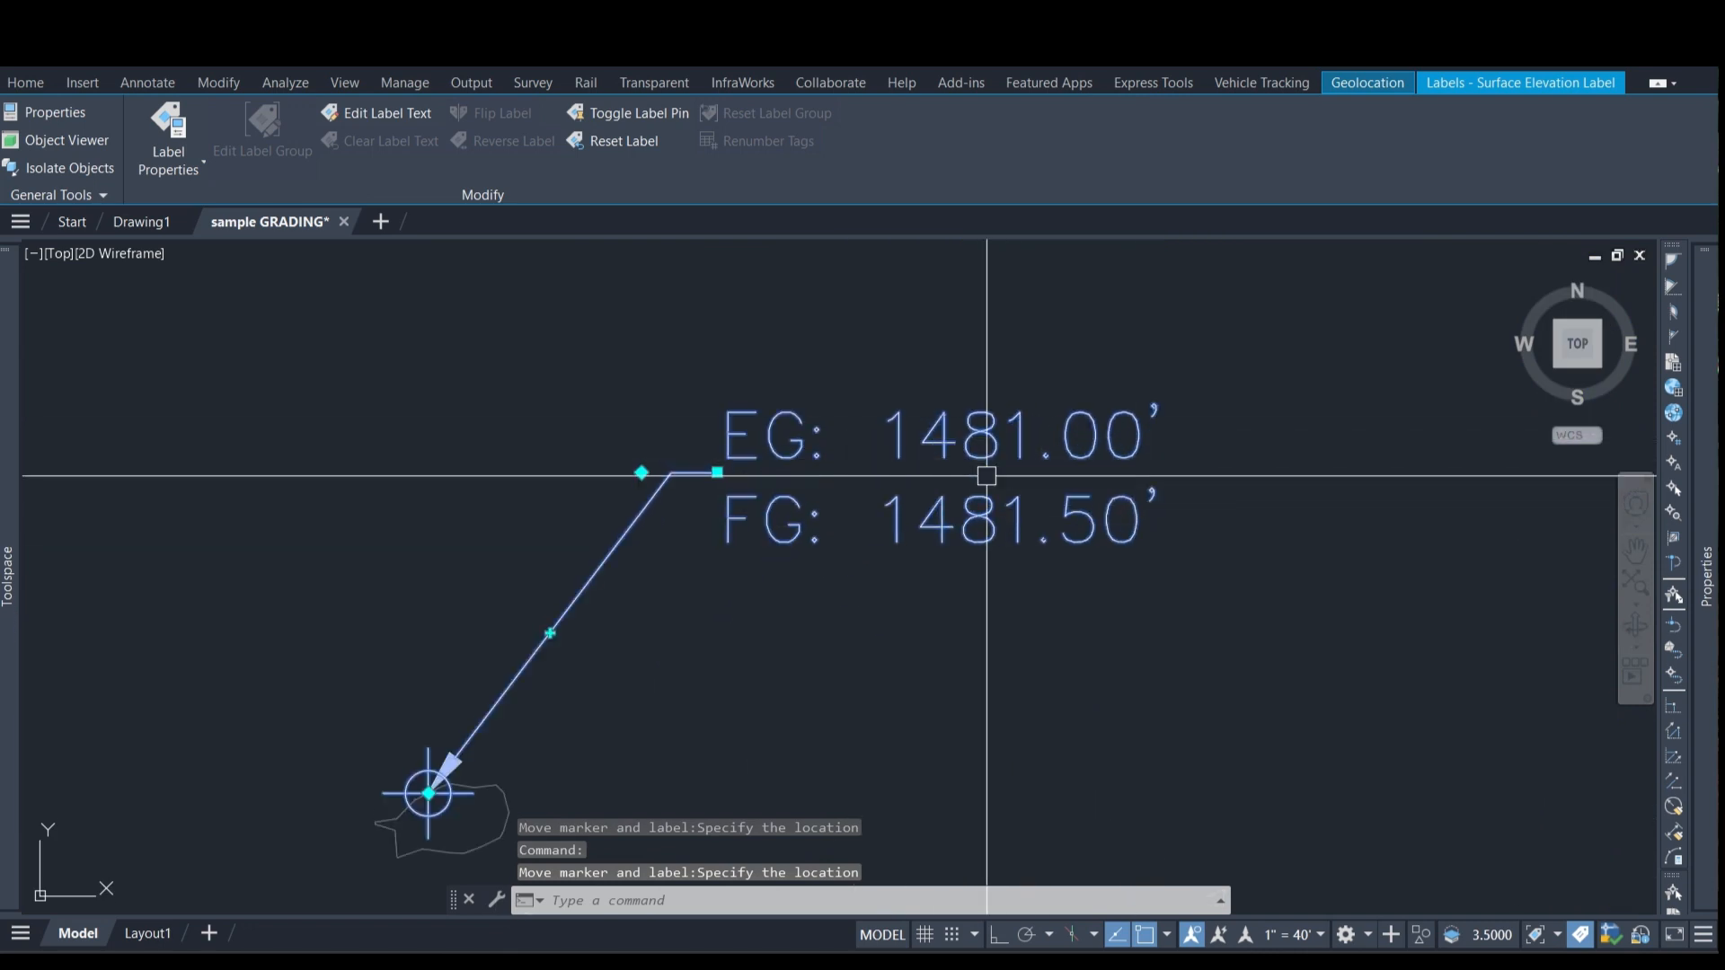
pyautogui.press('Escape')
pyautogui.scroll(-3, 993, 476)
pyautogui.scroll(-2, 959, 532)
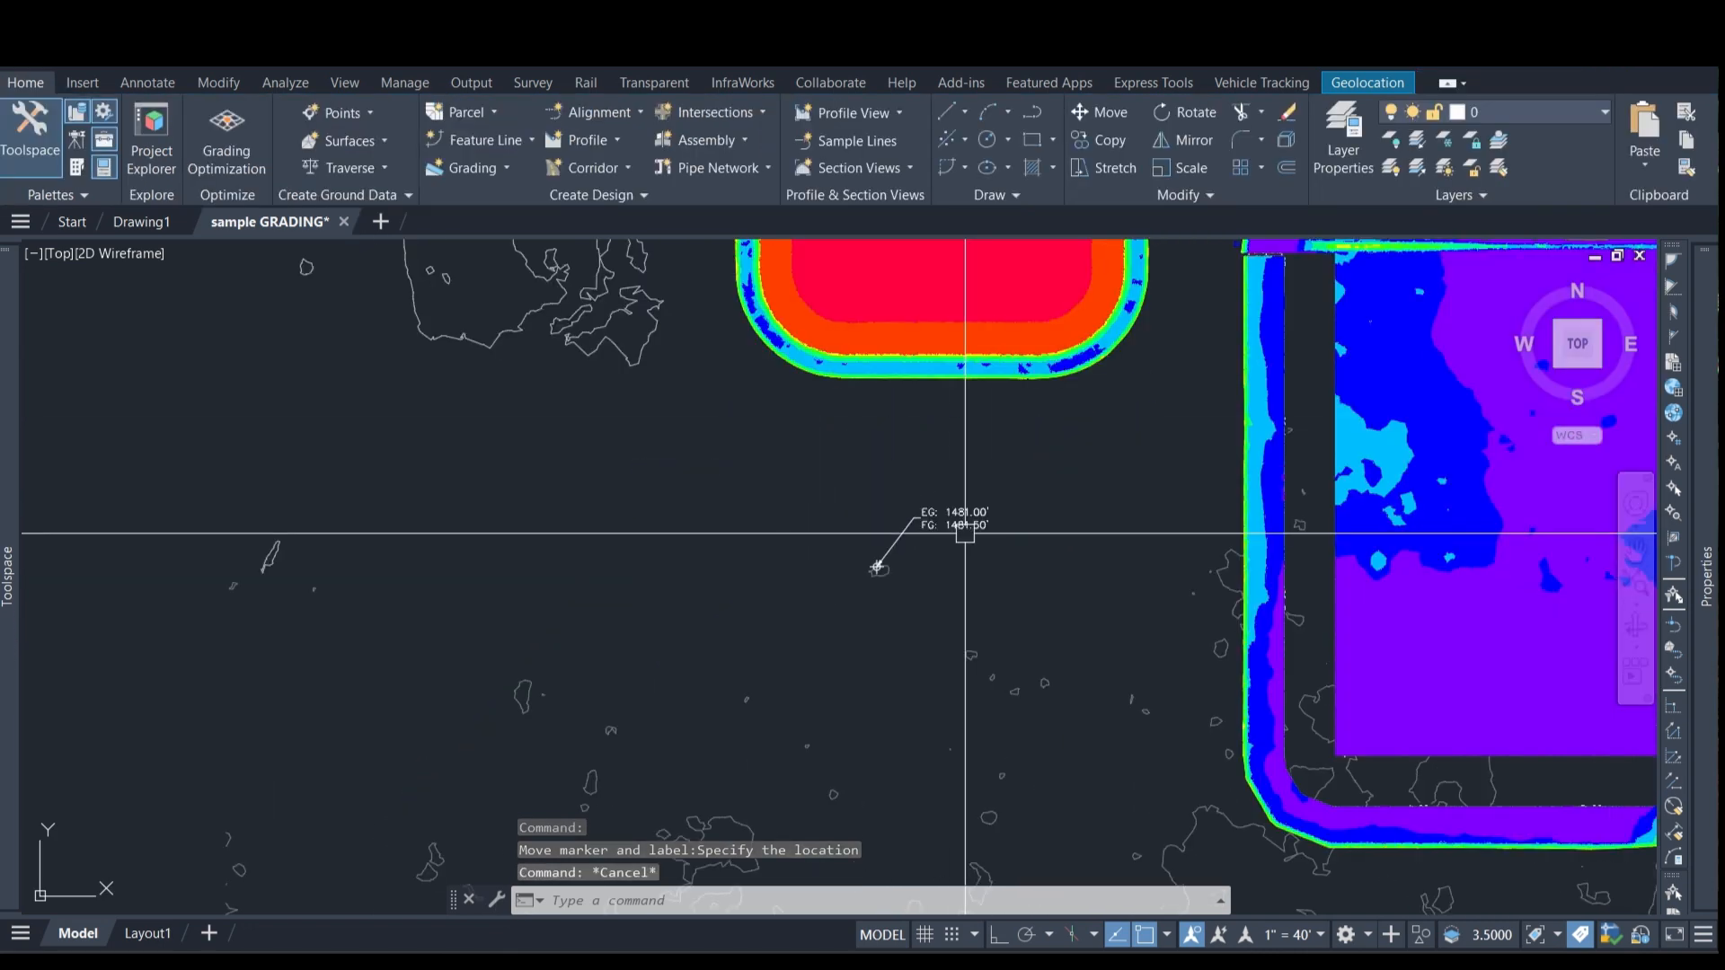
pyautogui.scroll(-2, 798, 640)
pyautogui.scroll(2, 824, 631)
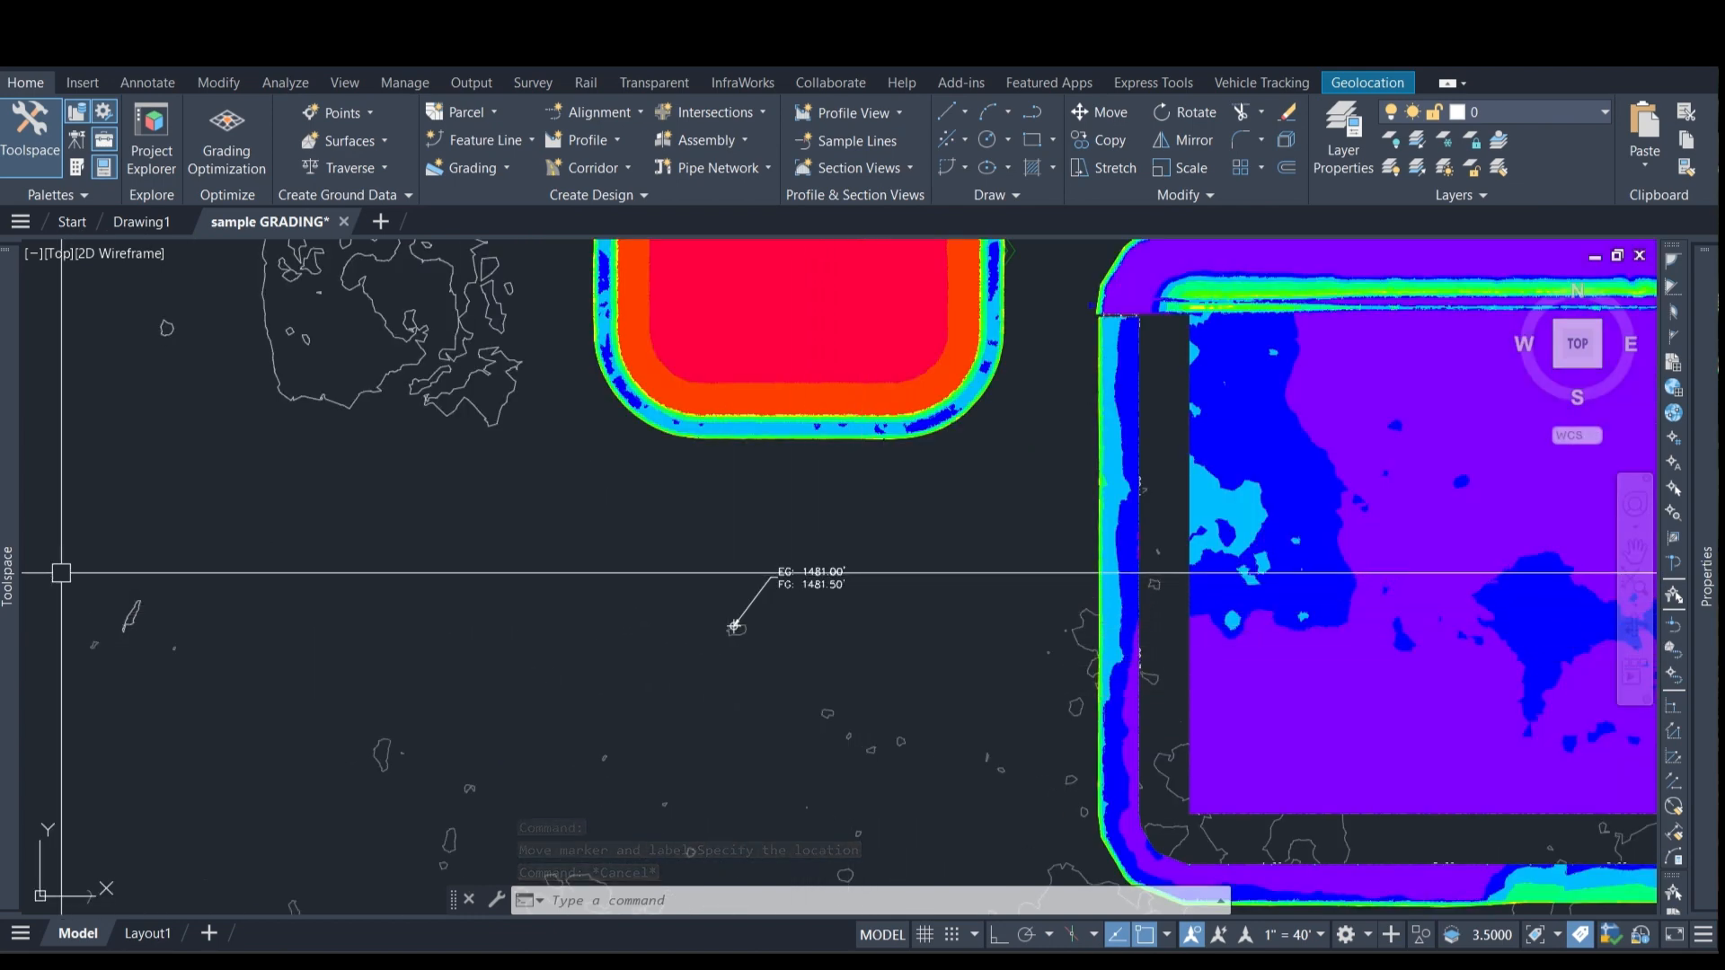
# Collapse the Surface settings and expand the Pipe label styles down to the Plan Profile styles and expressions.
pyautogui.moveTo(9, 580)
pyautogui.click(134, 423)
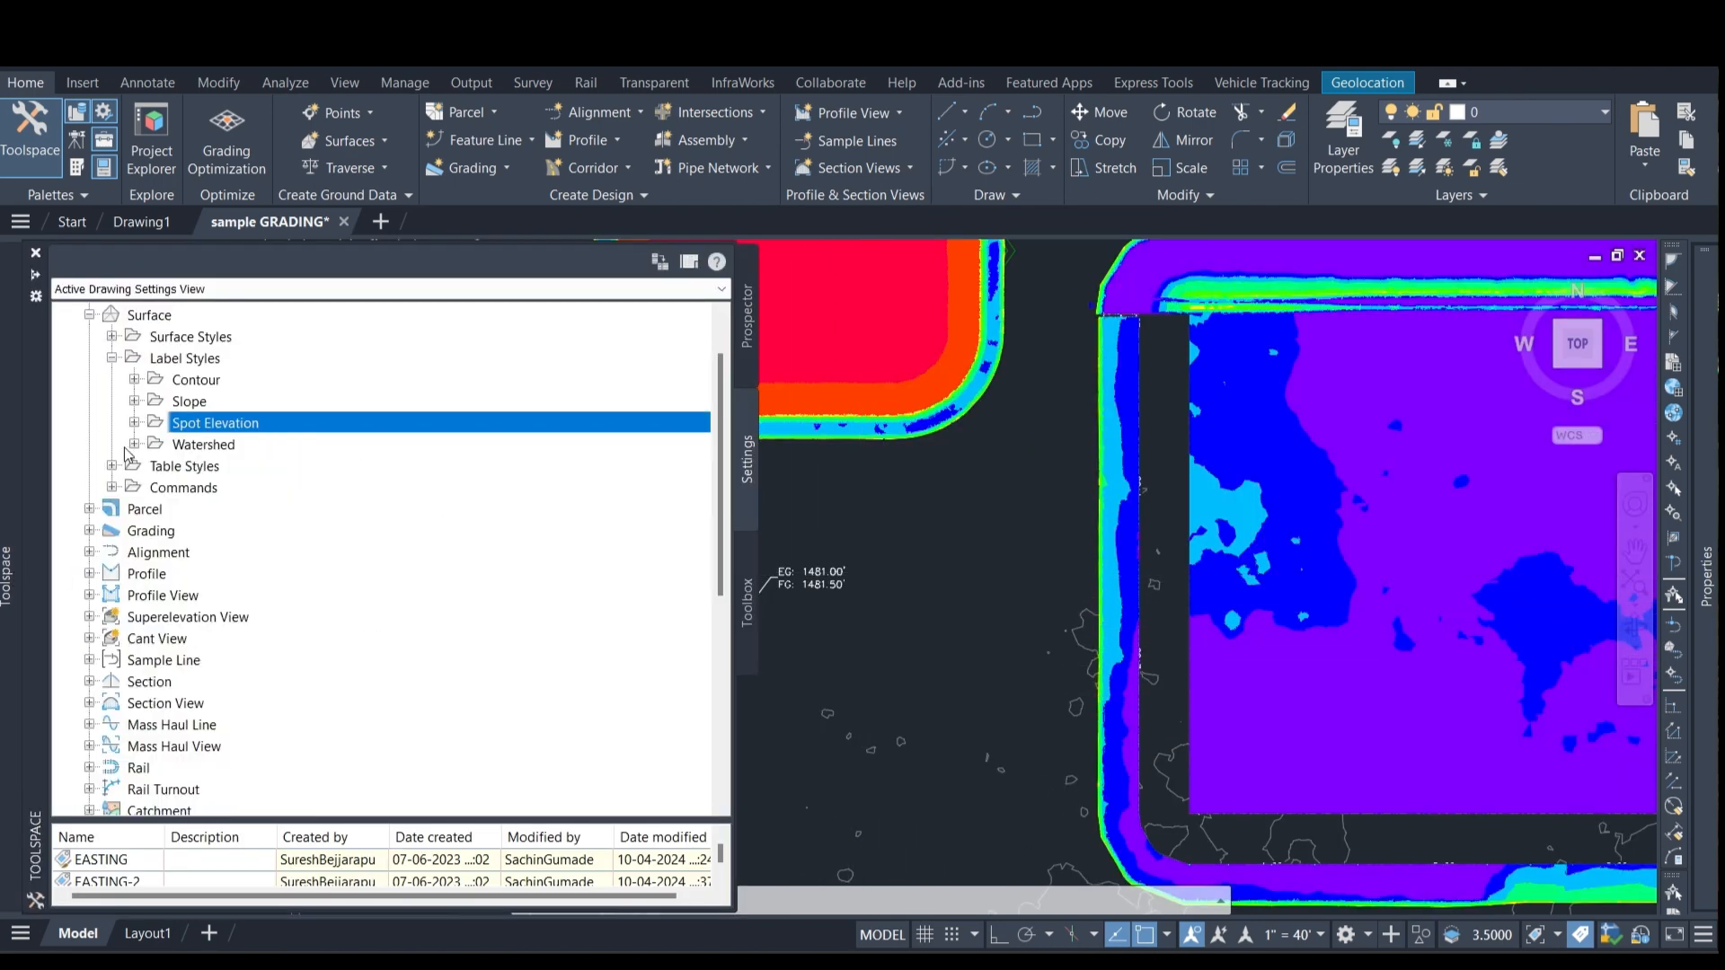
pyautogui.click(89, 315)
pyautogui.scroll(-2, 110, 584)
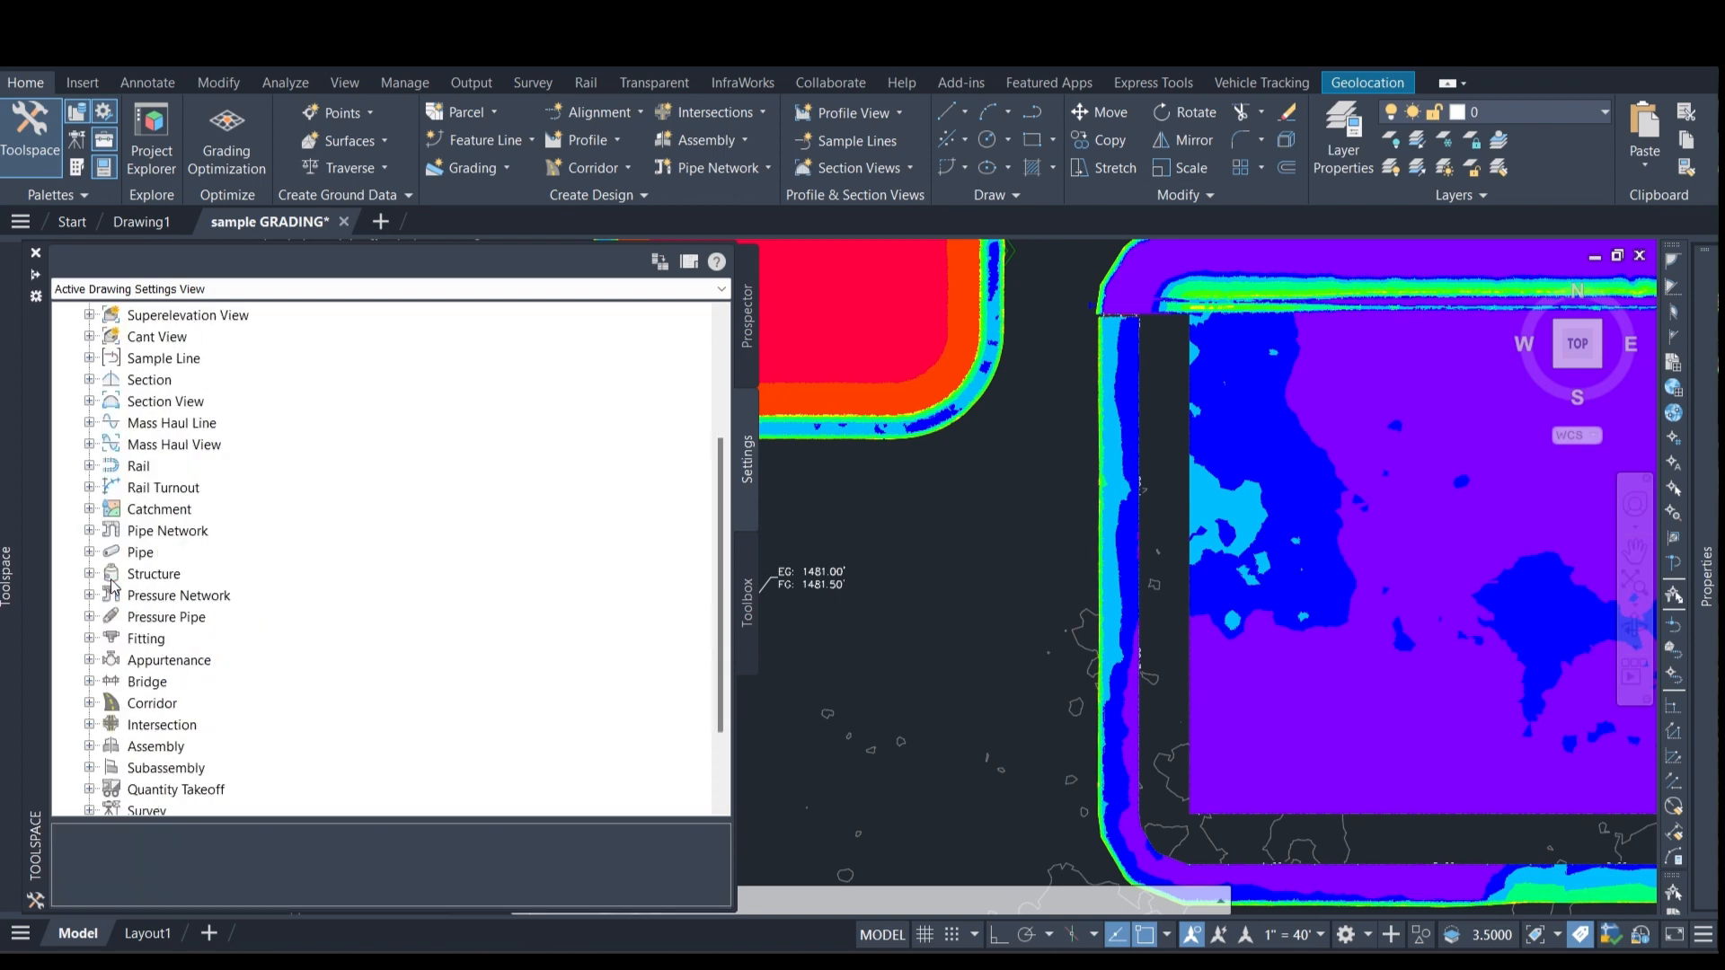
pyautogui.click(89, 552)
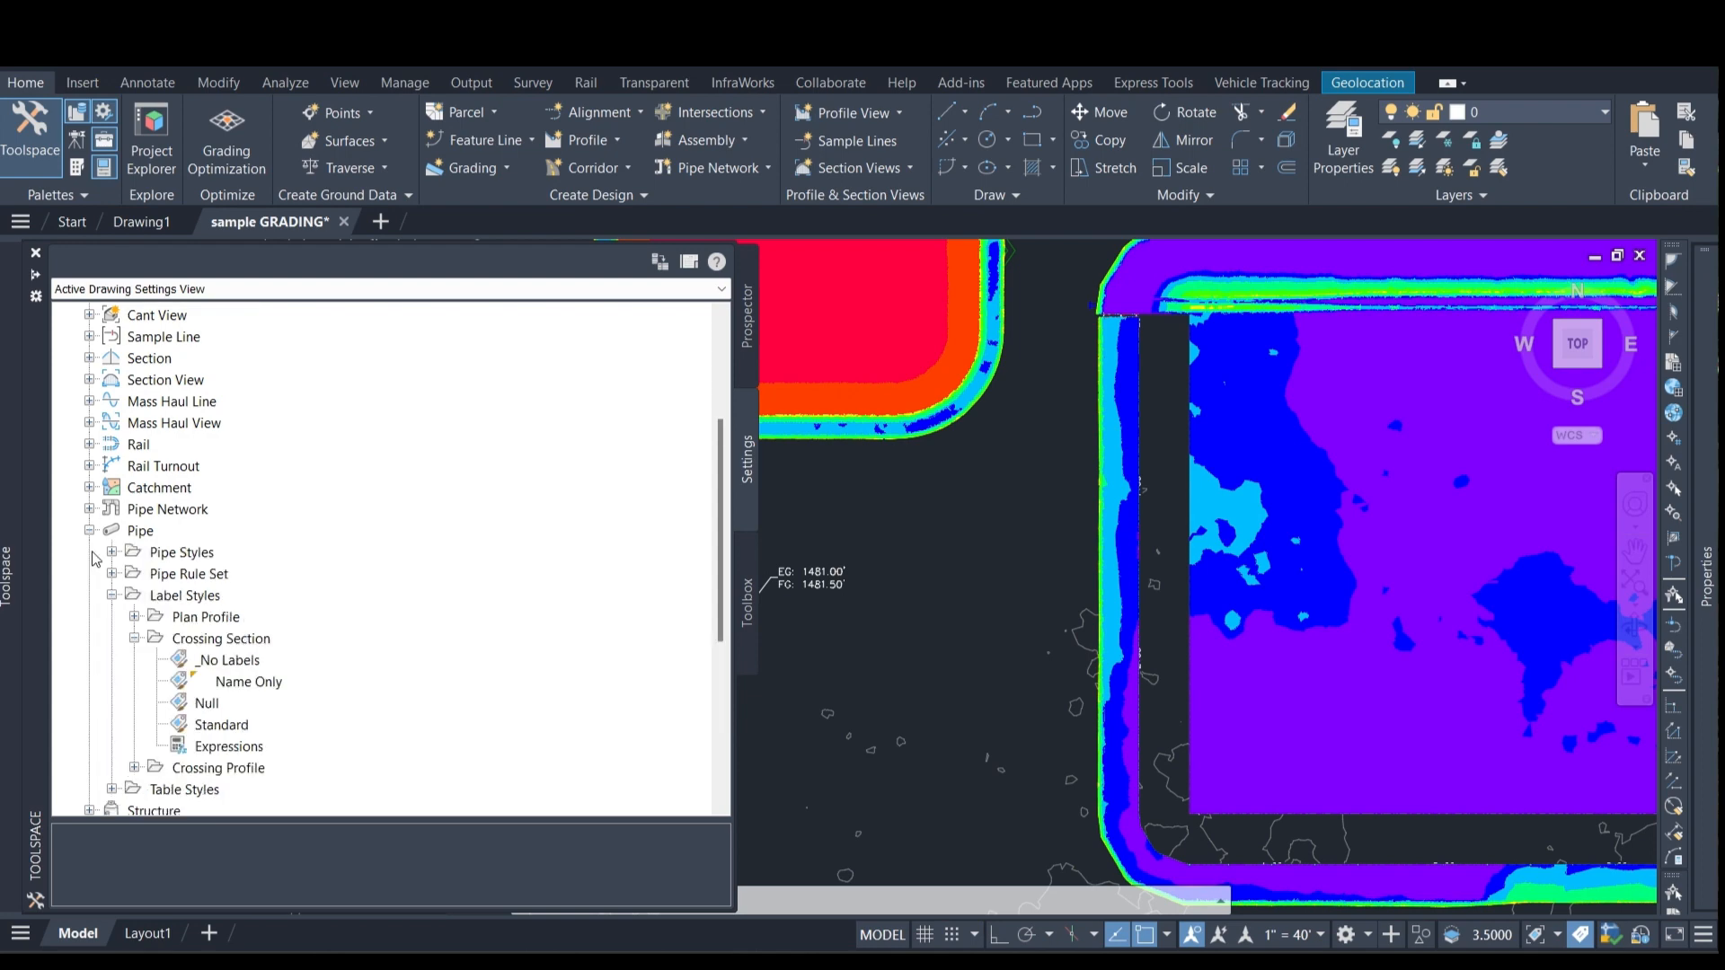
pyautogui.scroll(-2, 220, 656)
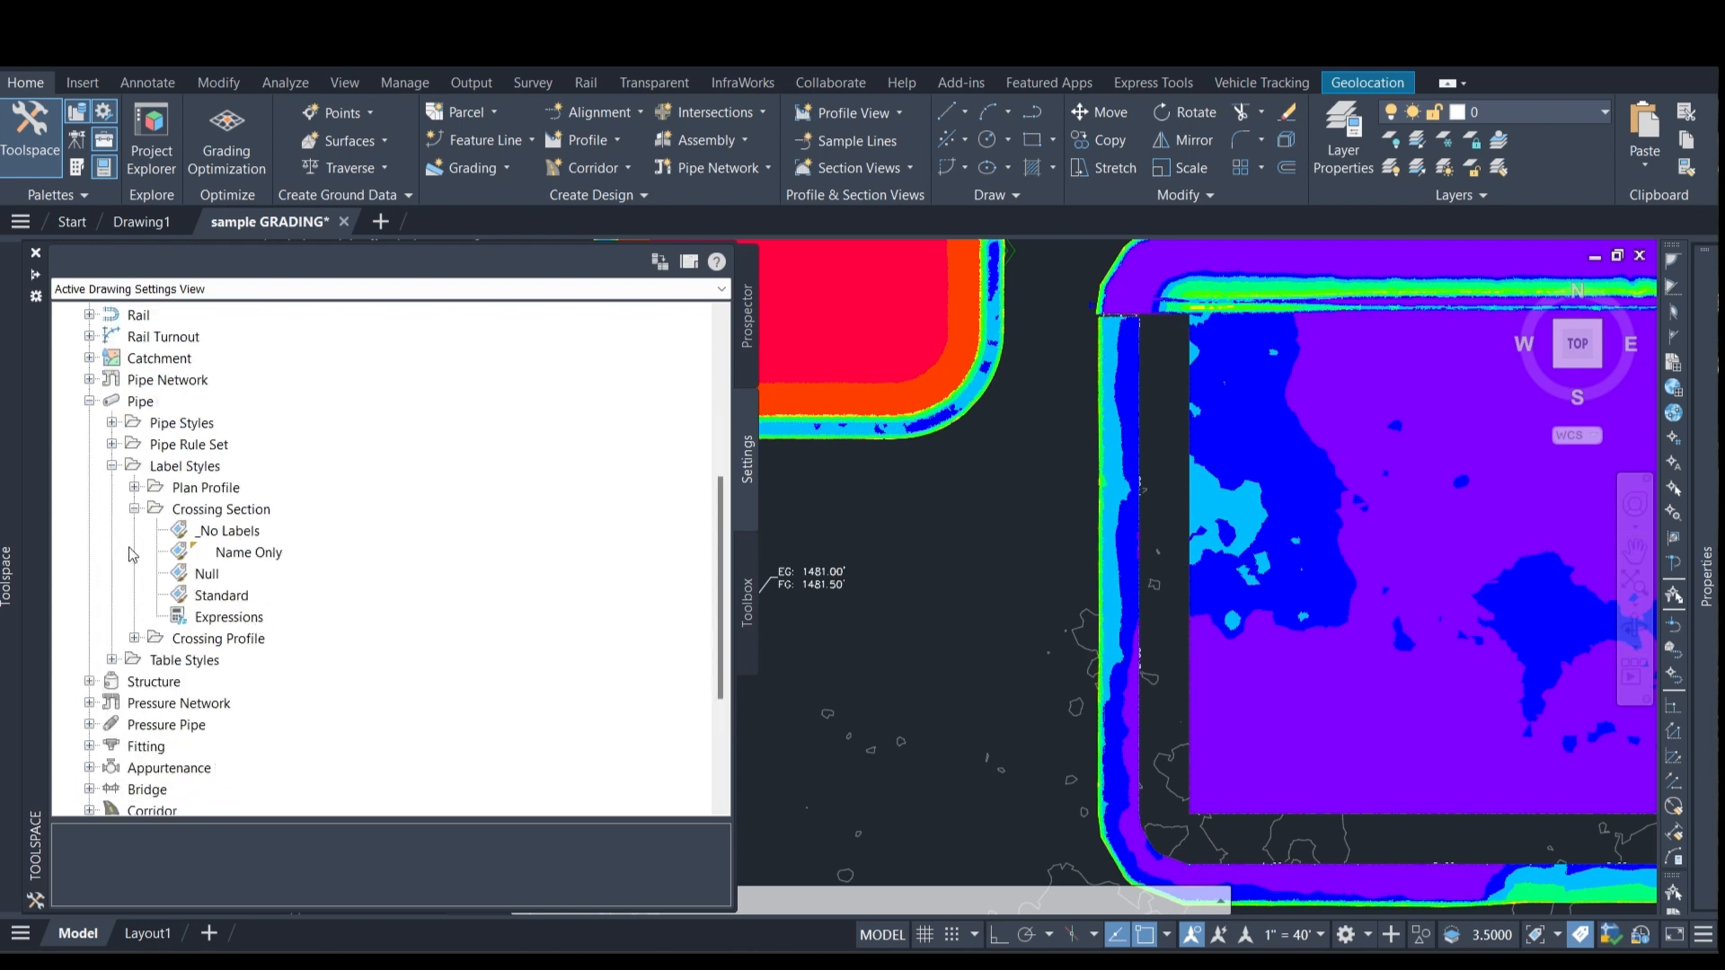
pyautogui.click(134, 509)
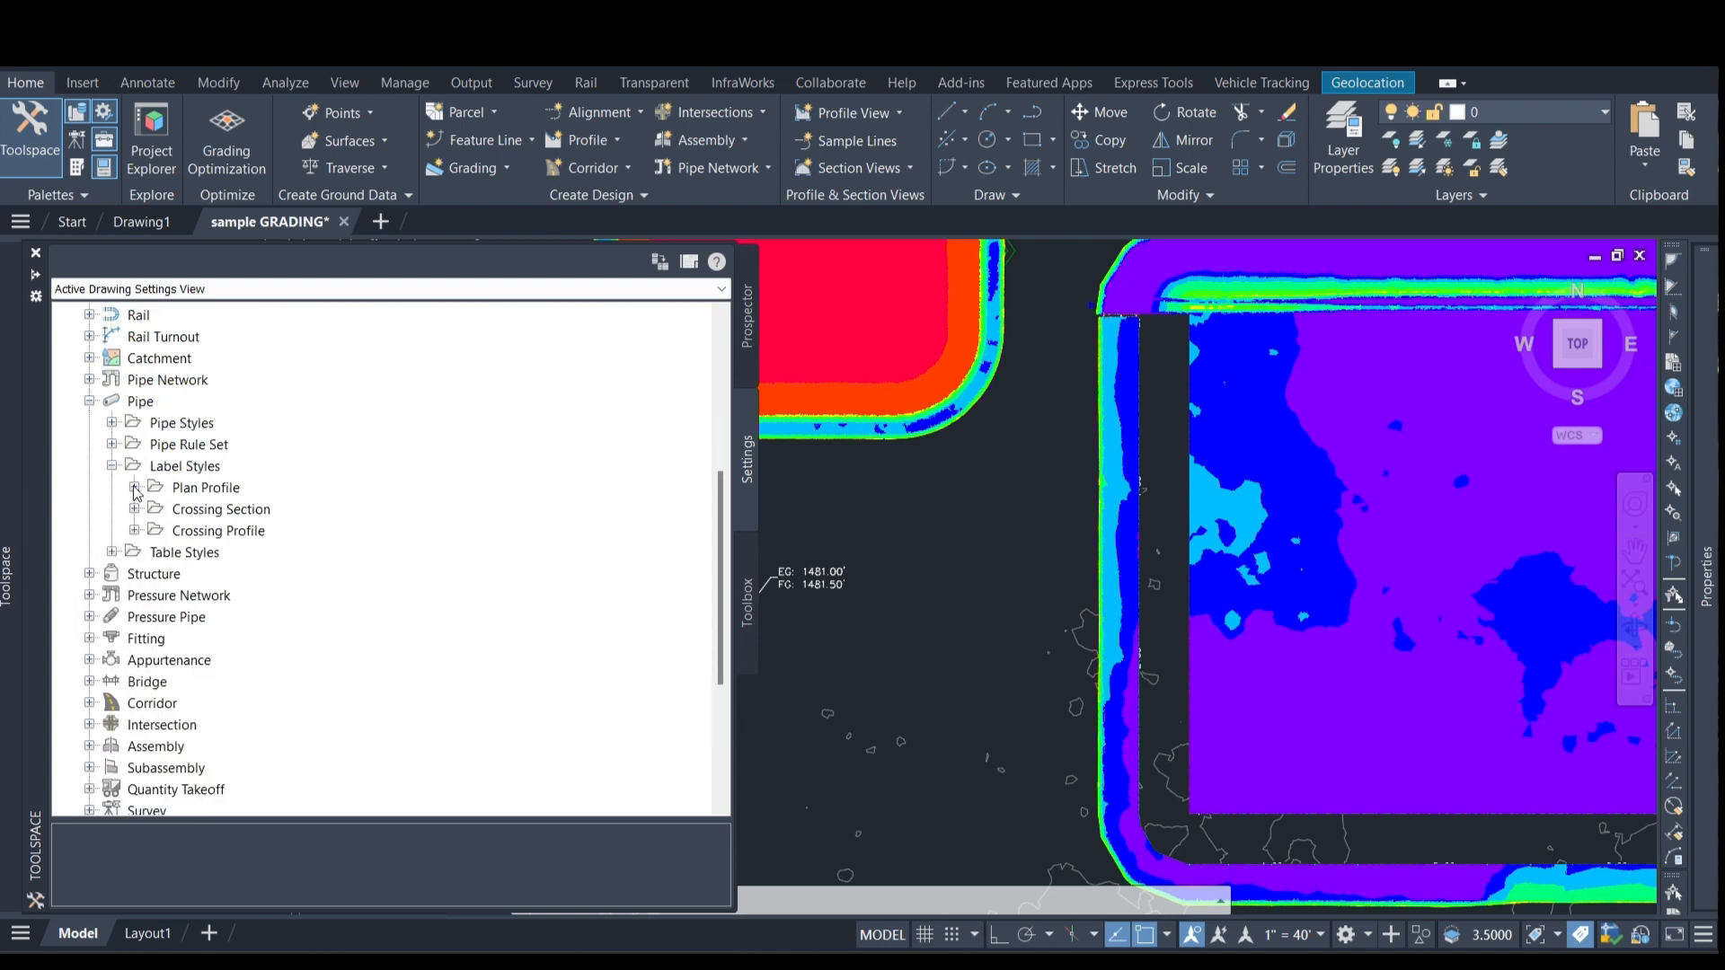
pyautogui.click(134, 487)
pyautogui.scroll(-1, 265, 548)
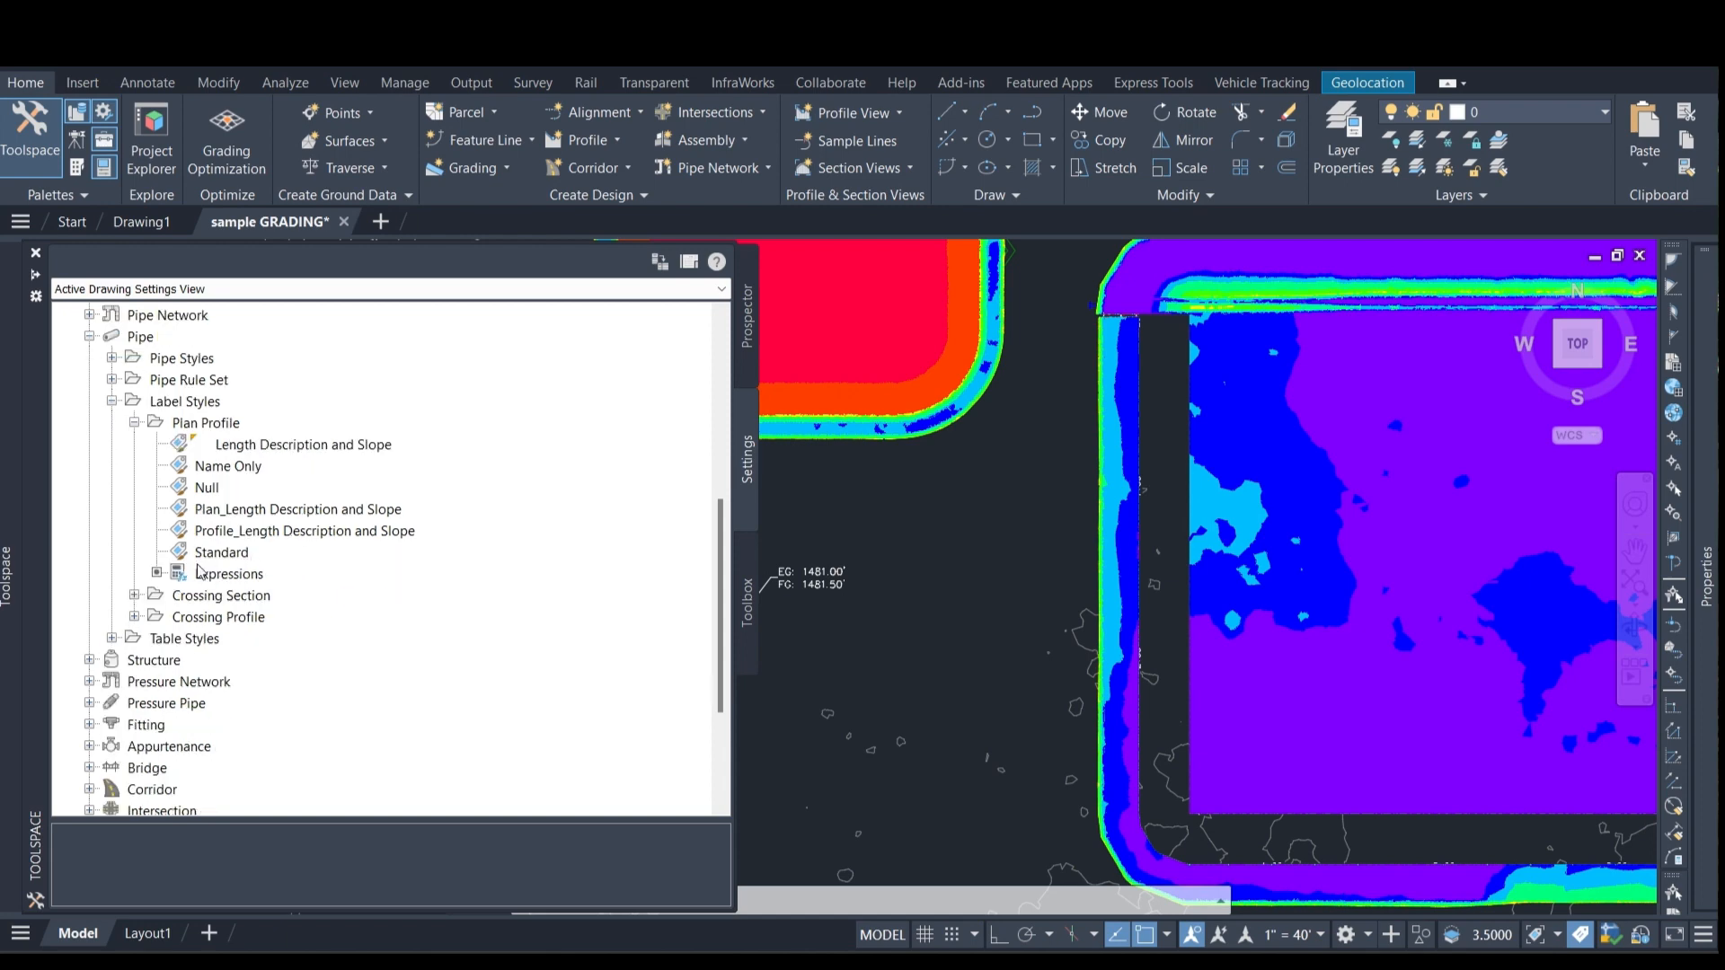
# Create a Plan Profile pipe label expression named WING with the formula {2D Length}+1 and the result formatted as Distance.
pyautogui.click(245, 579)
pyautogui.rightClick(245, 579)
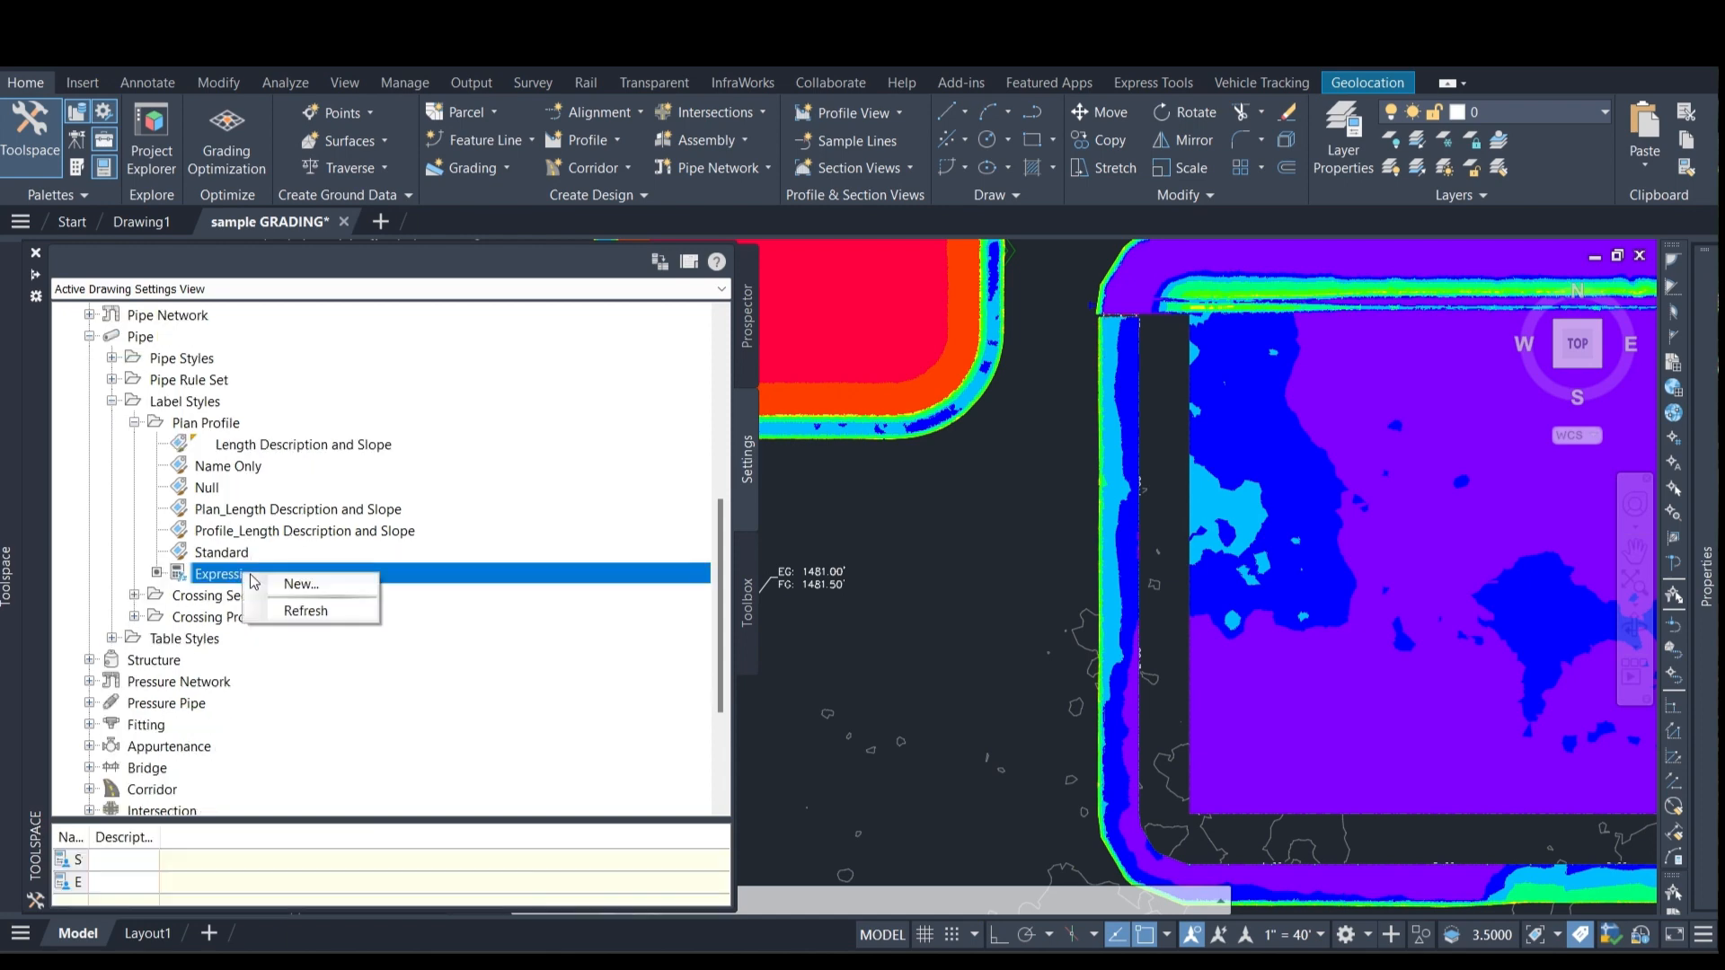
pyautogui.click(308, 583)
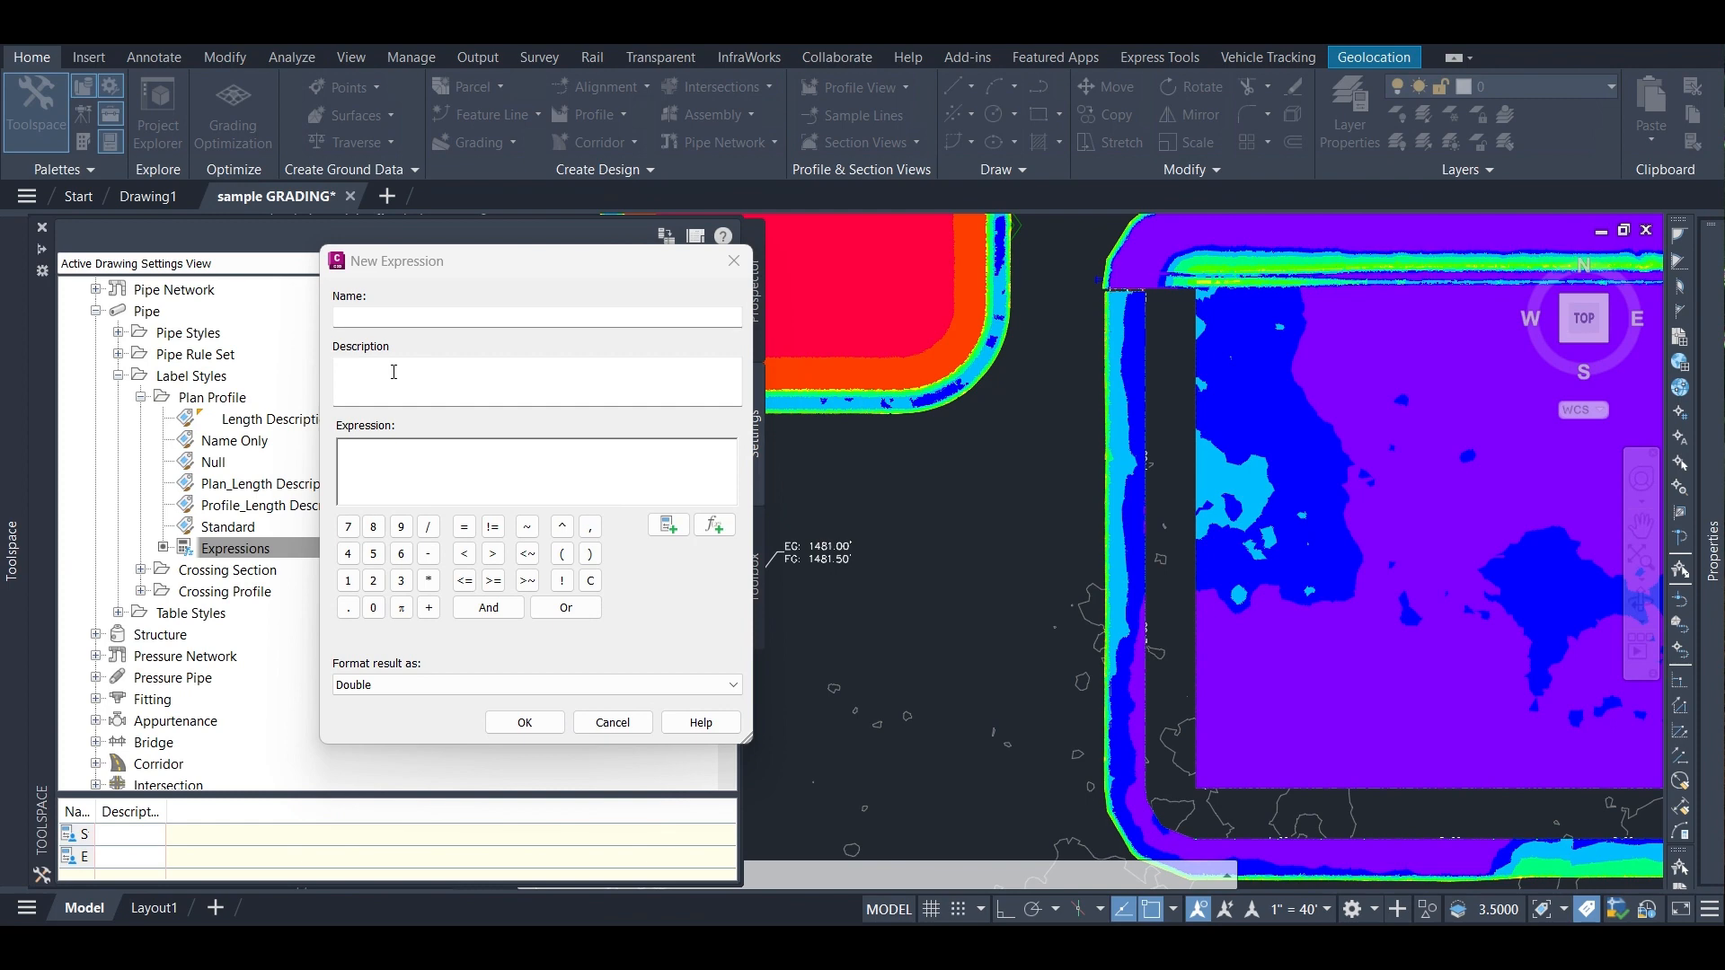
pyautogui.click(376, 320)
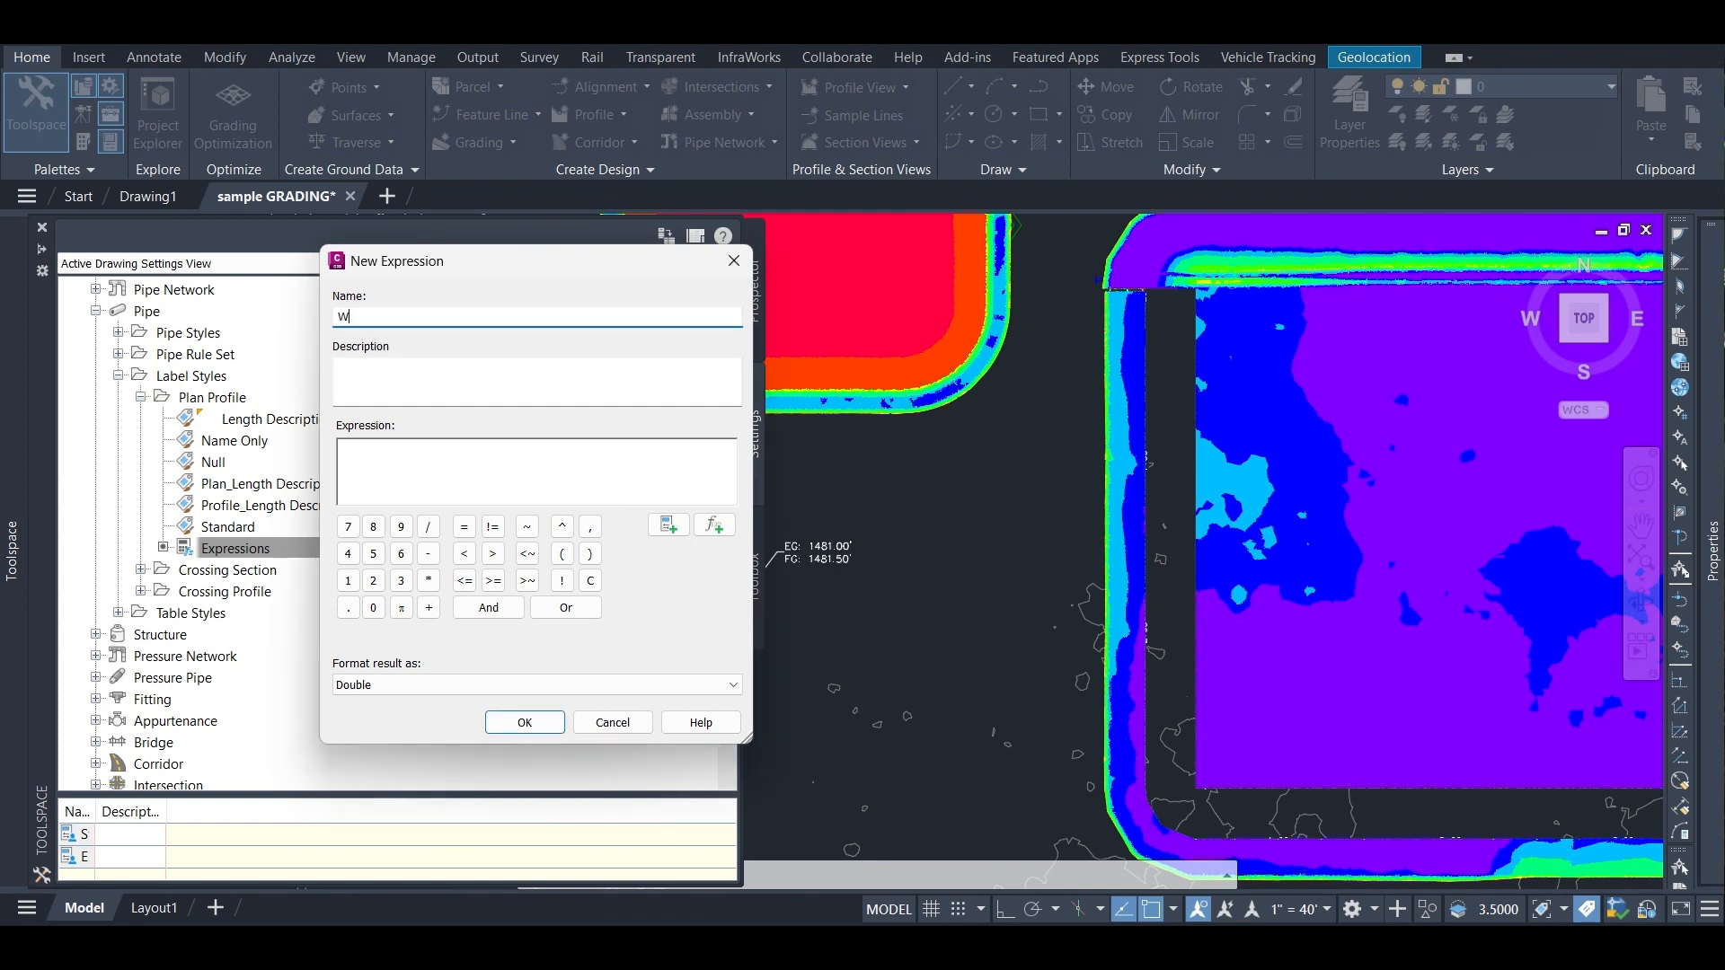
pyautogui.click(406, 699)
pyautogui.click(363, 802)
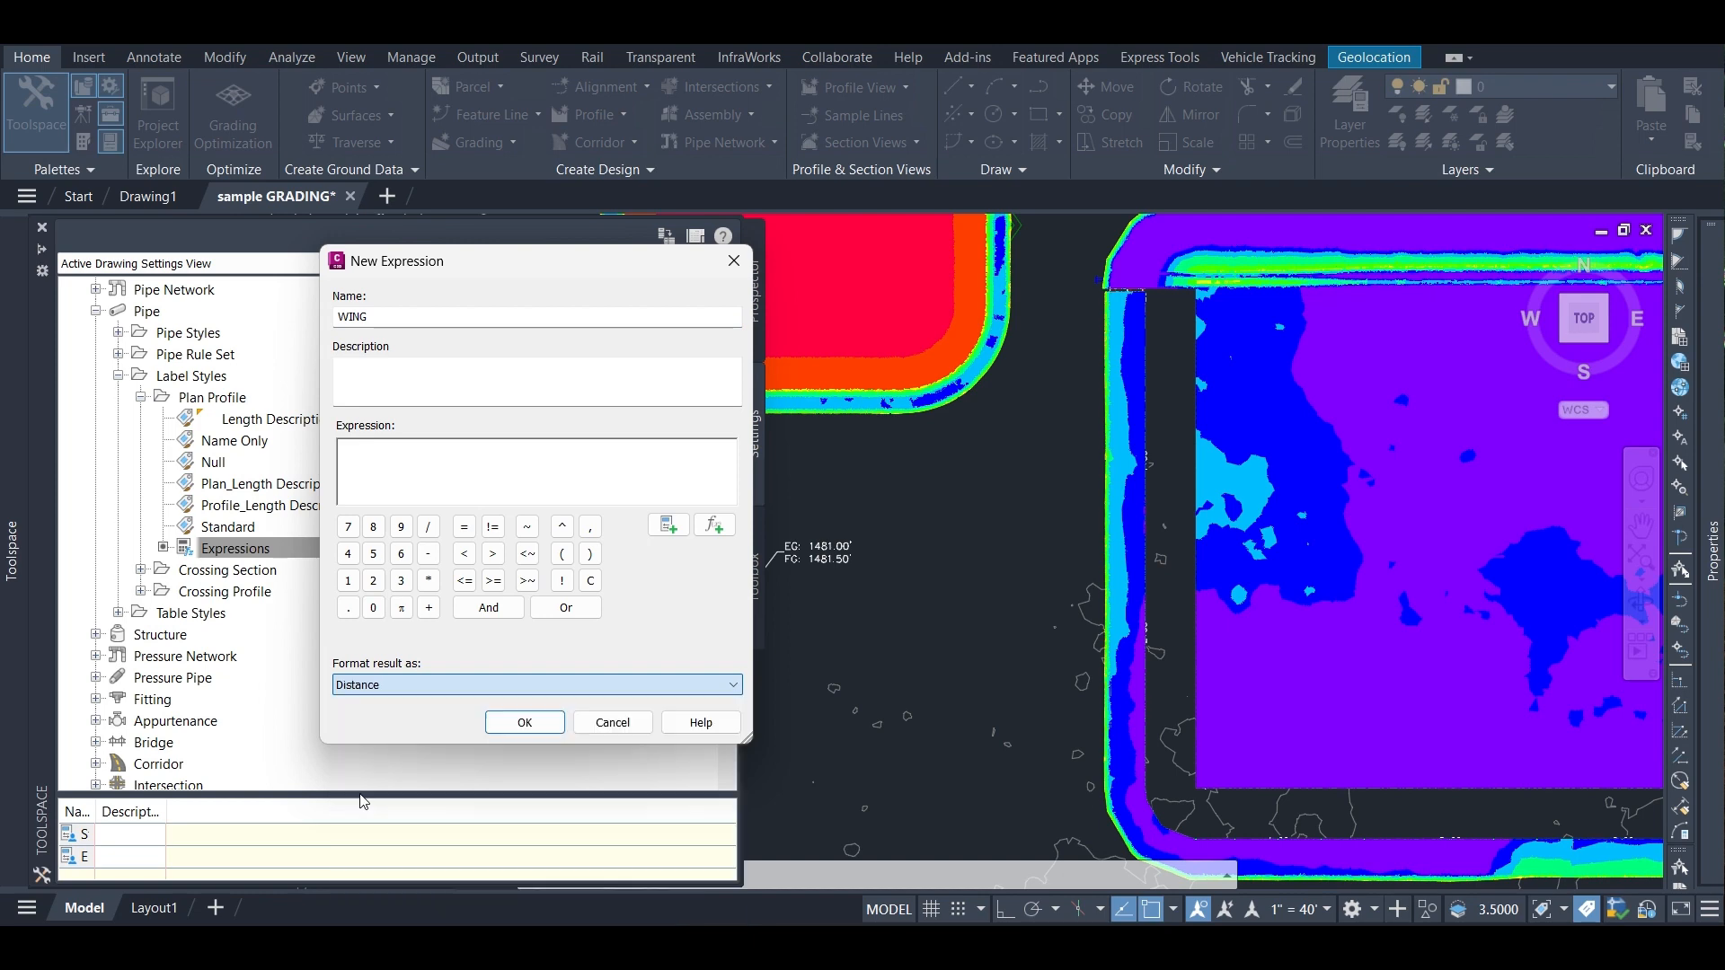
pyautogui.click(668, 525)
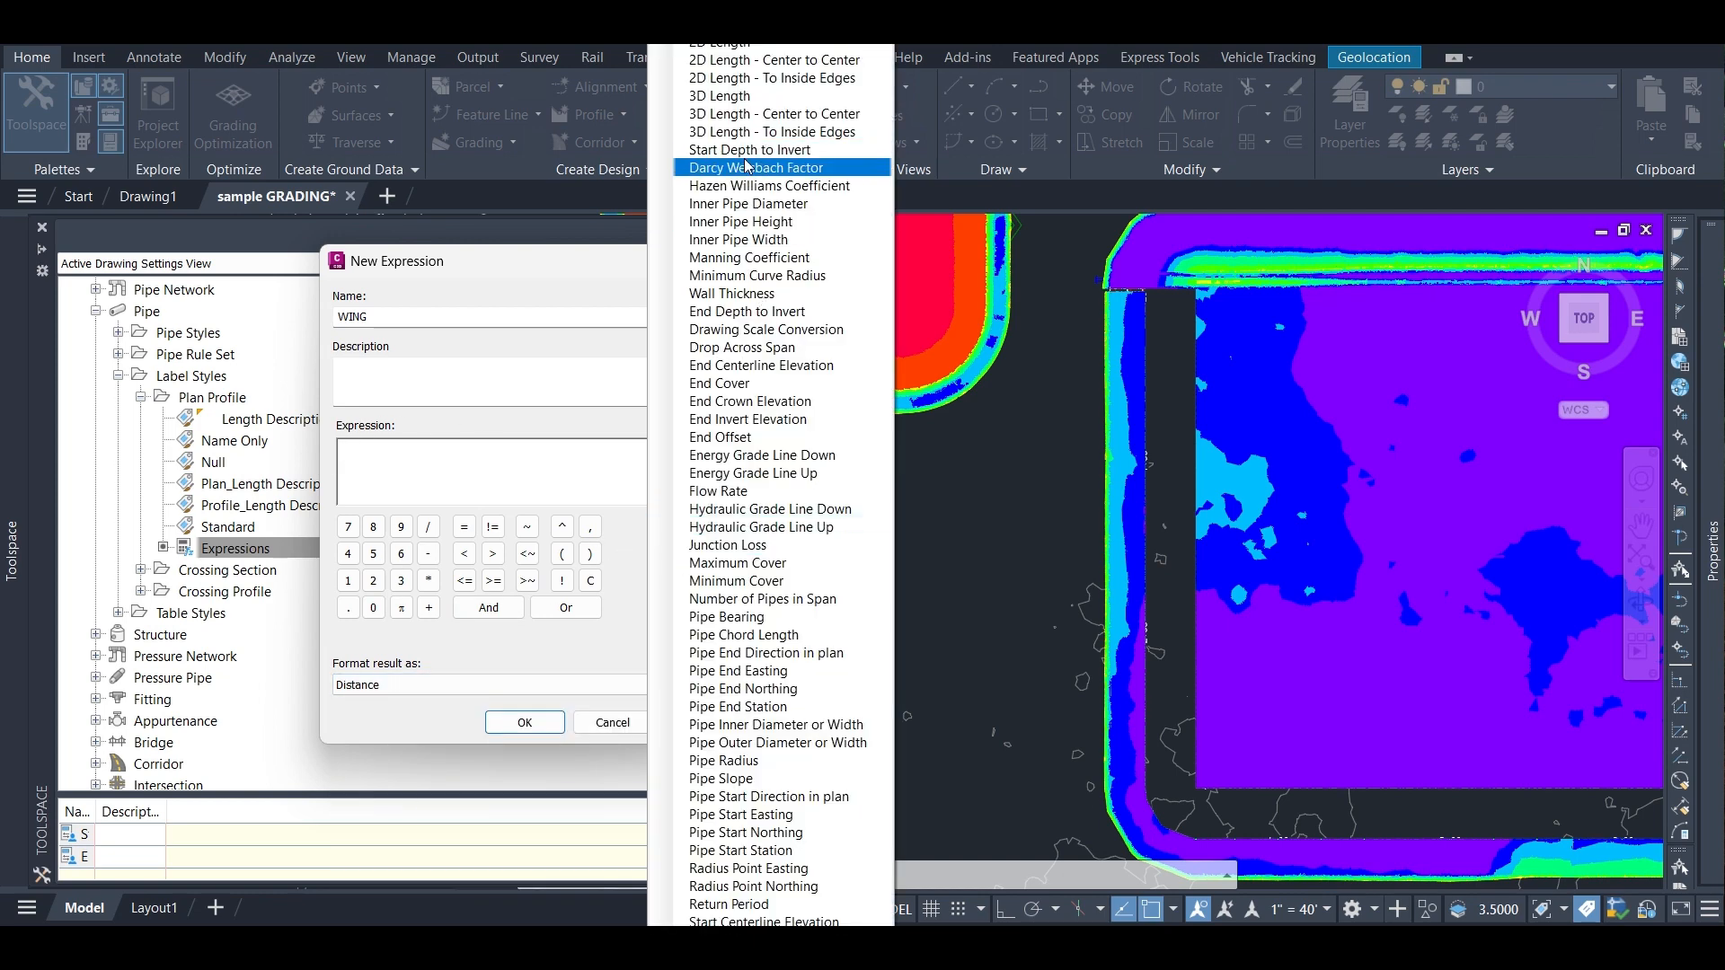
pyautogui.click(734, 46)
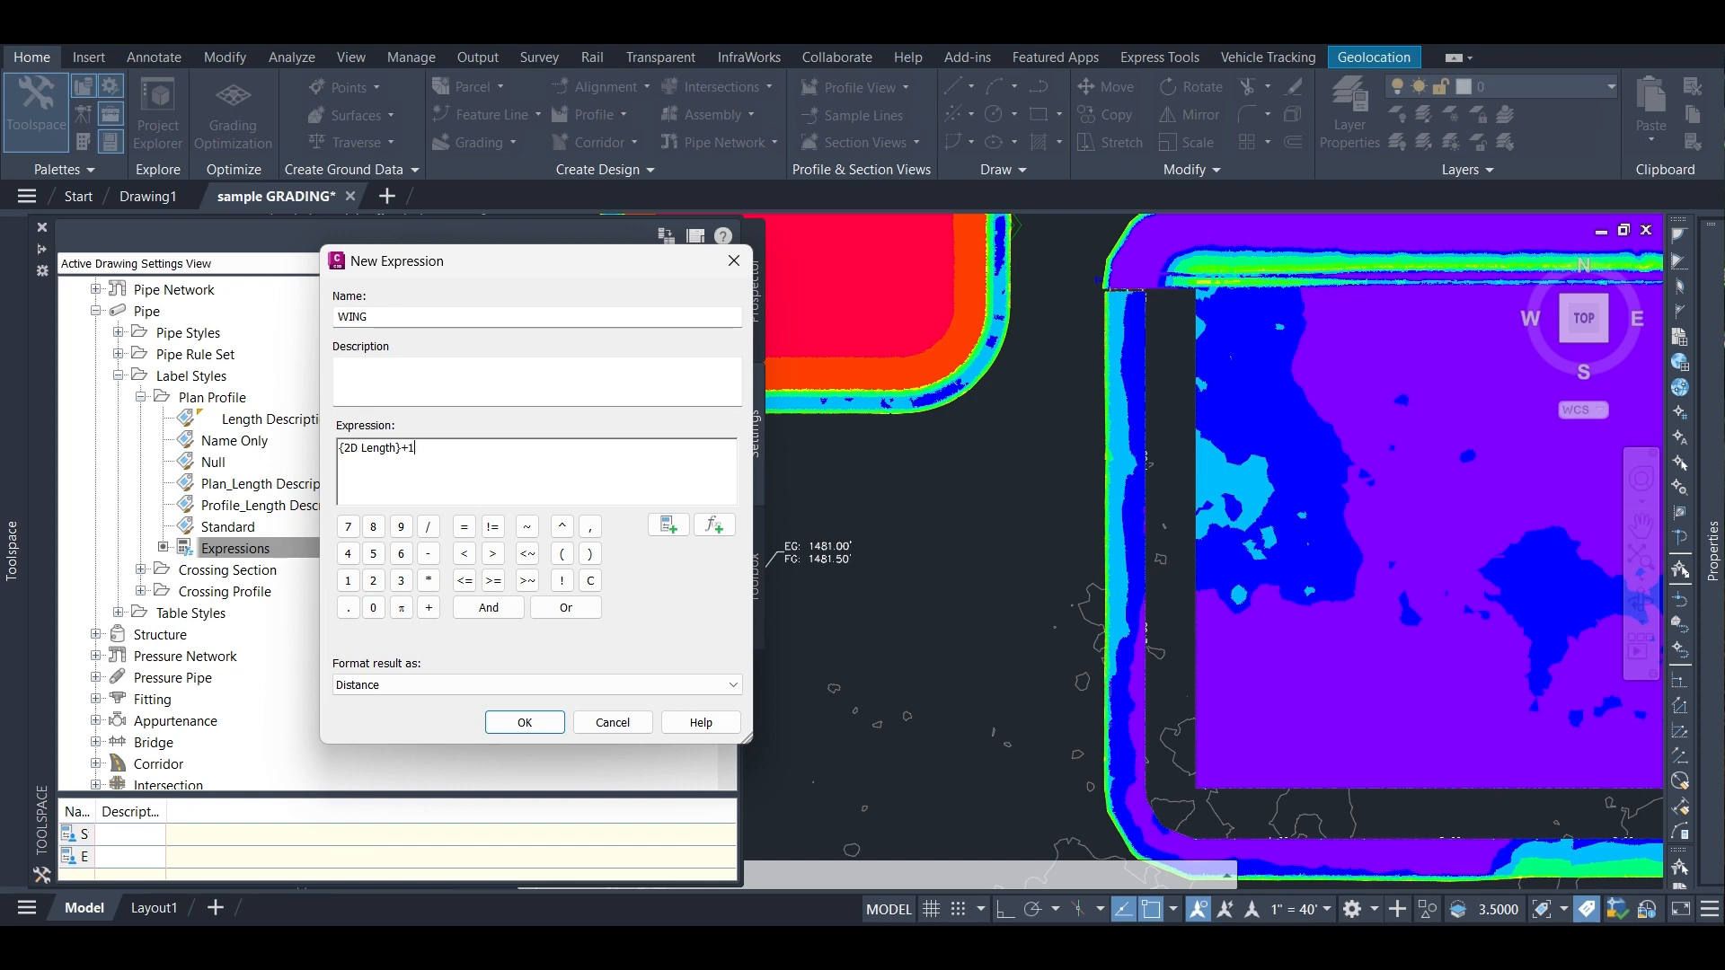
pyautogui.click(517, 722)
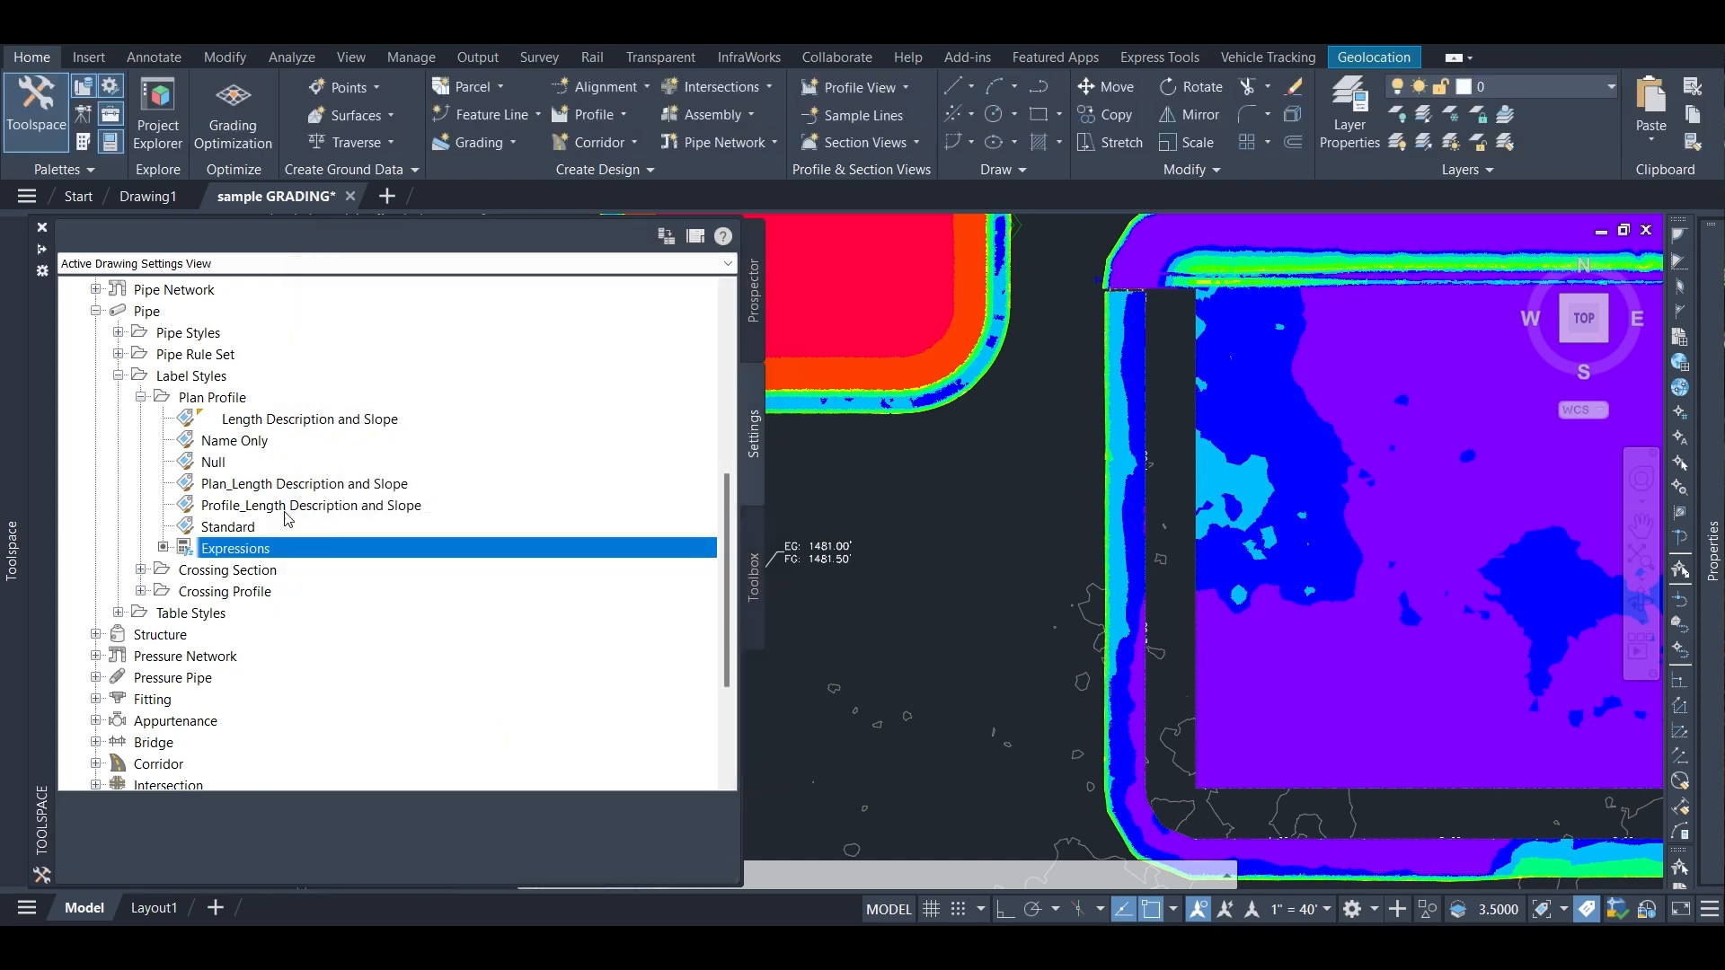
# Look up the WING expression among the text properties of the Plan_Length Description and Slope label style, and close the editors without saving.
pyautogui.rightClick(225, 483)
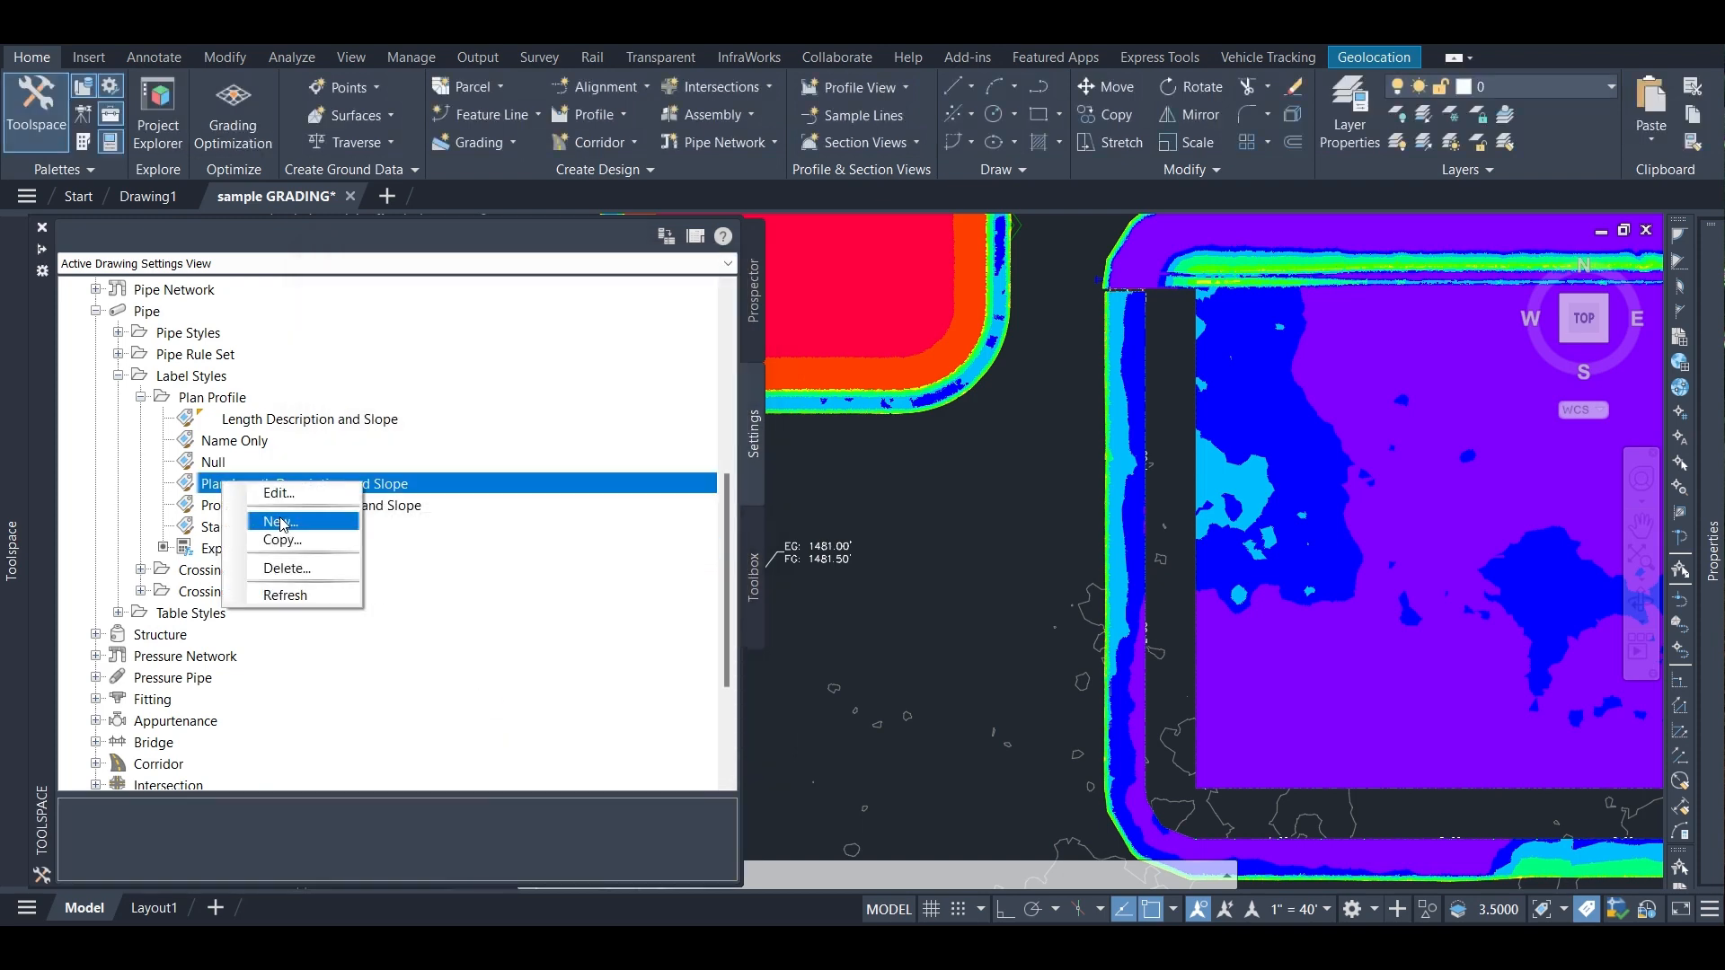
pyautogui.click(289, 495)
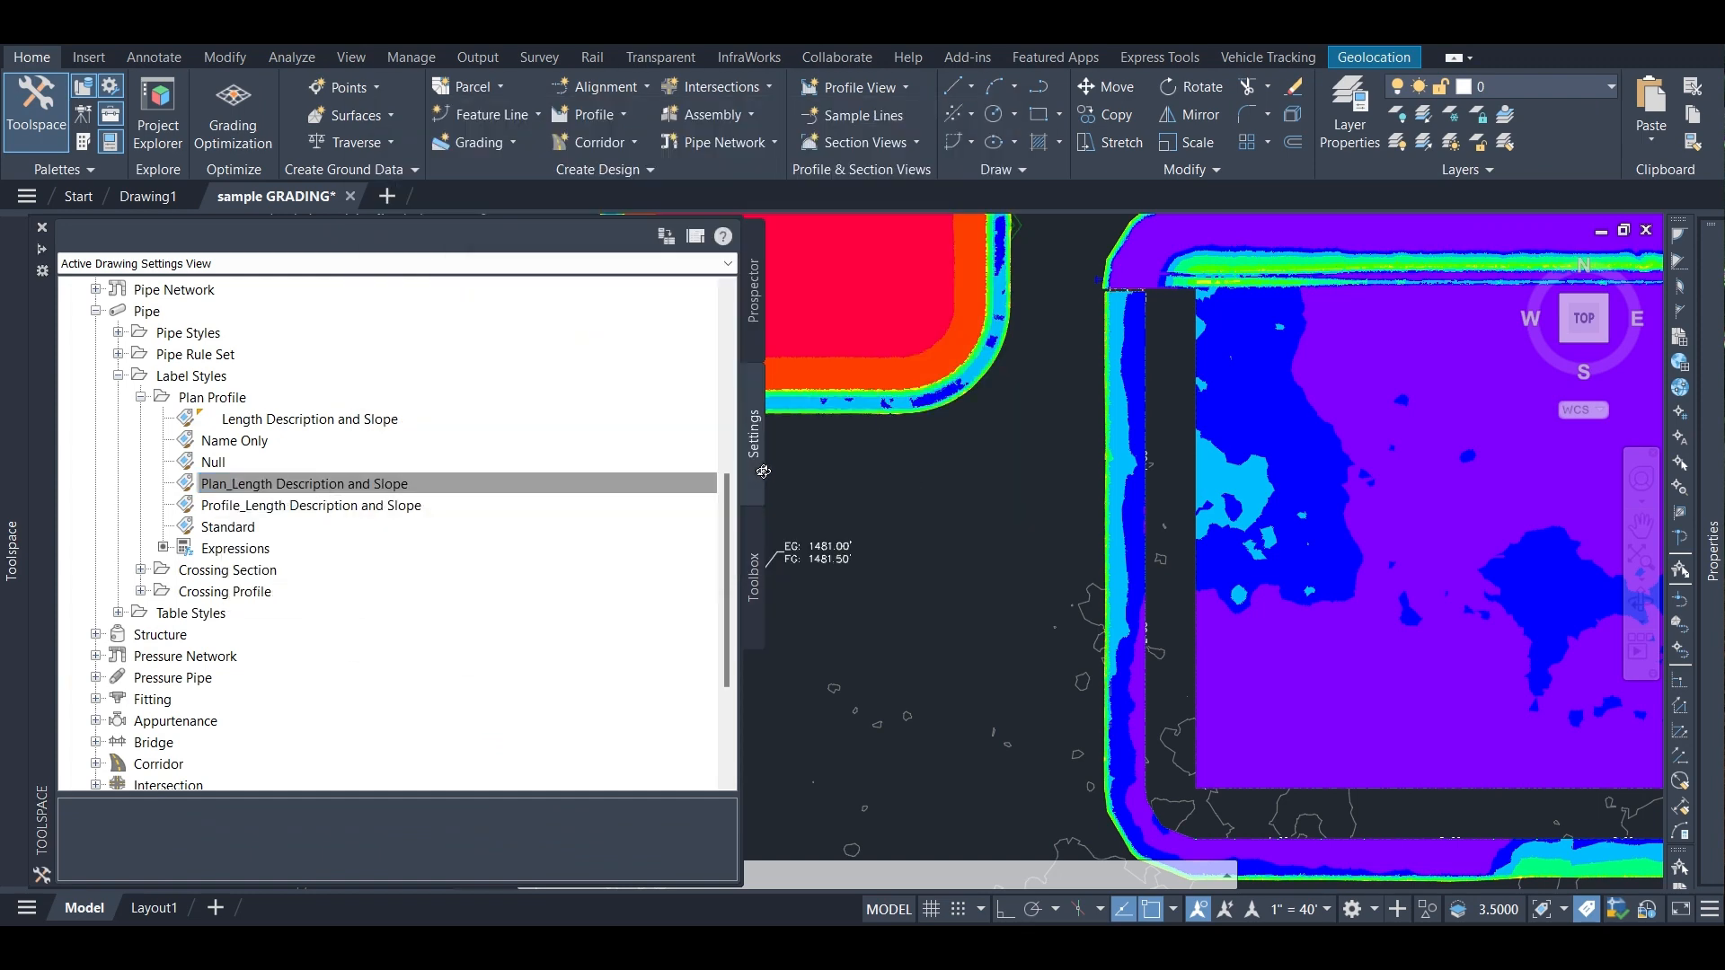
pyautogui.click(620, 363)
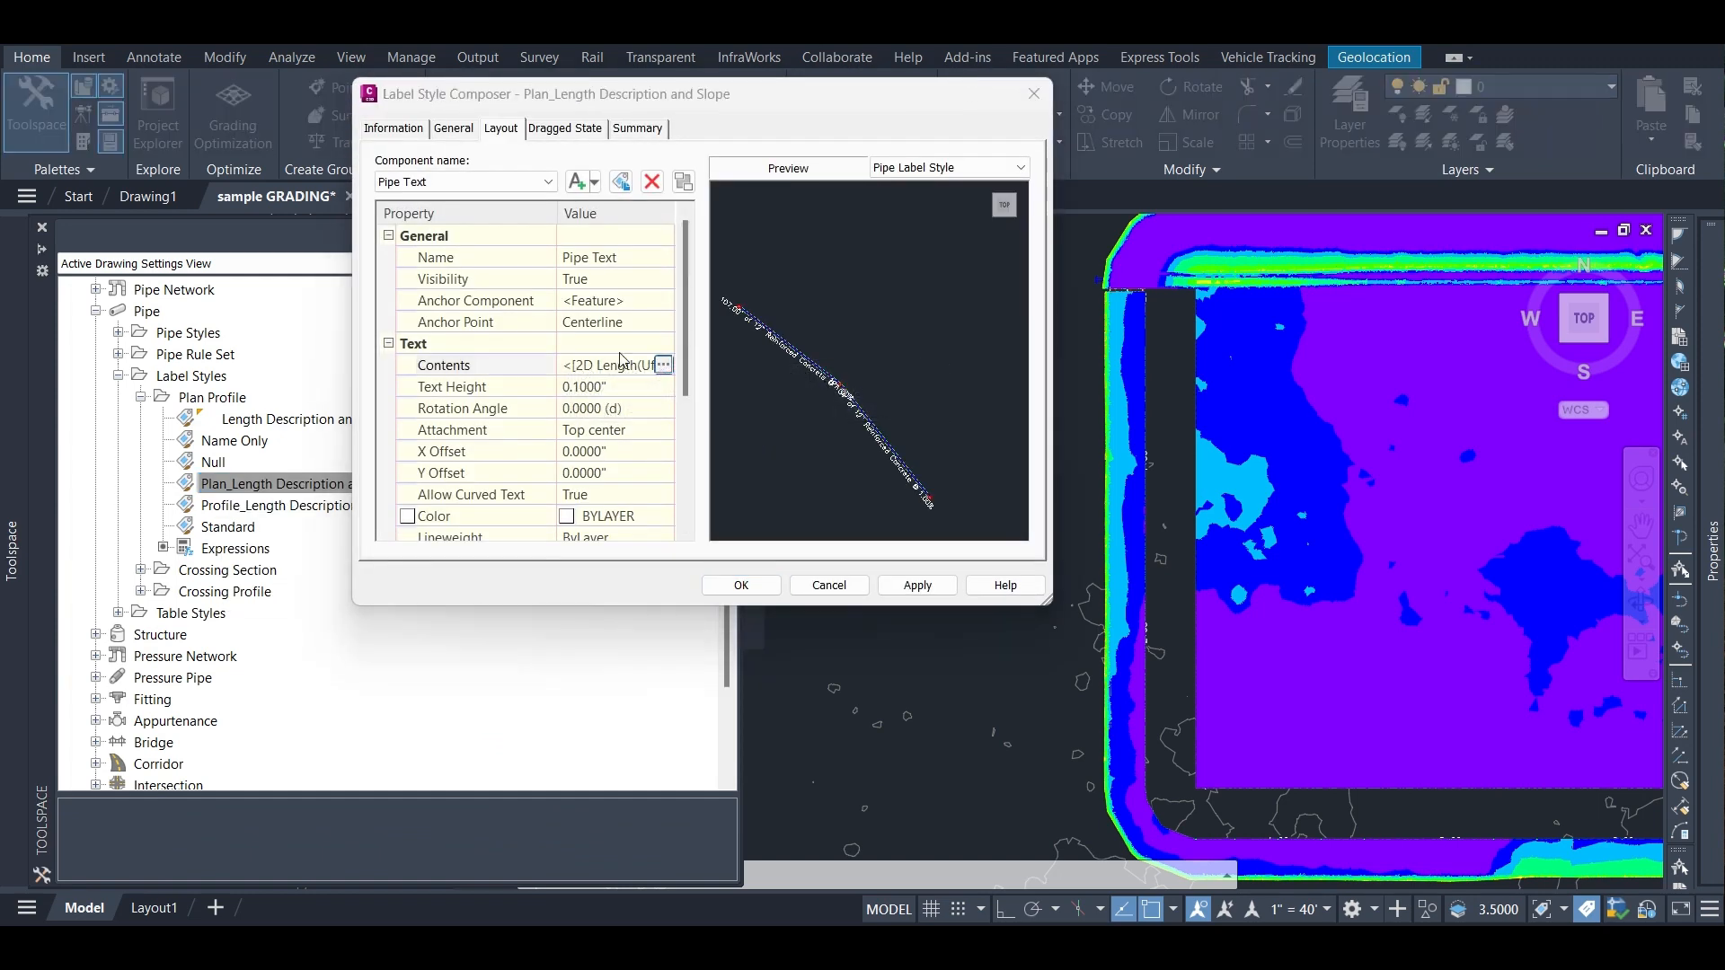
pyautogui.click(663, 364)
pyautogui.click(468, 347)
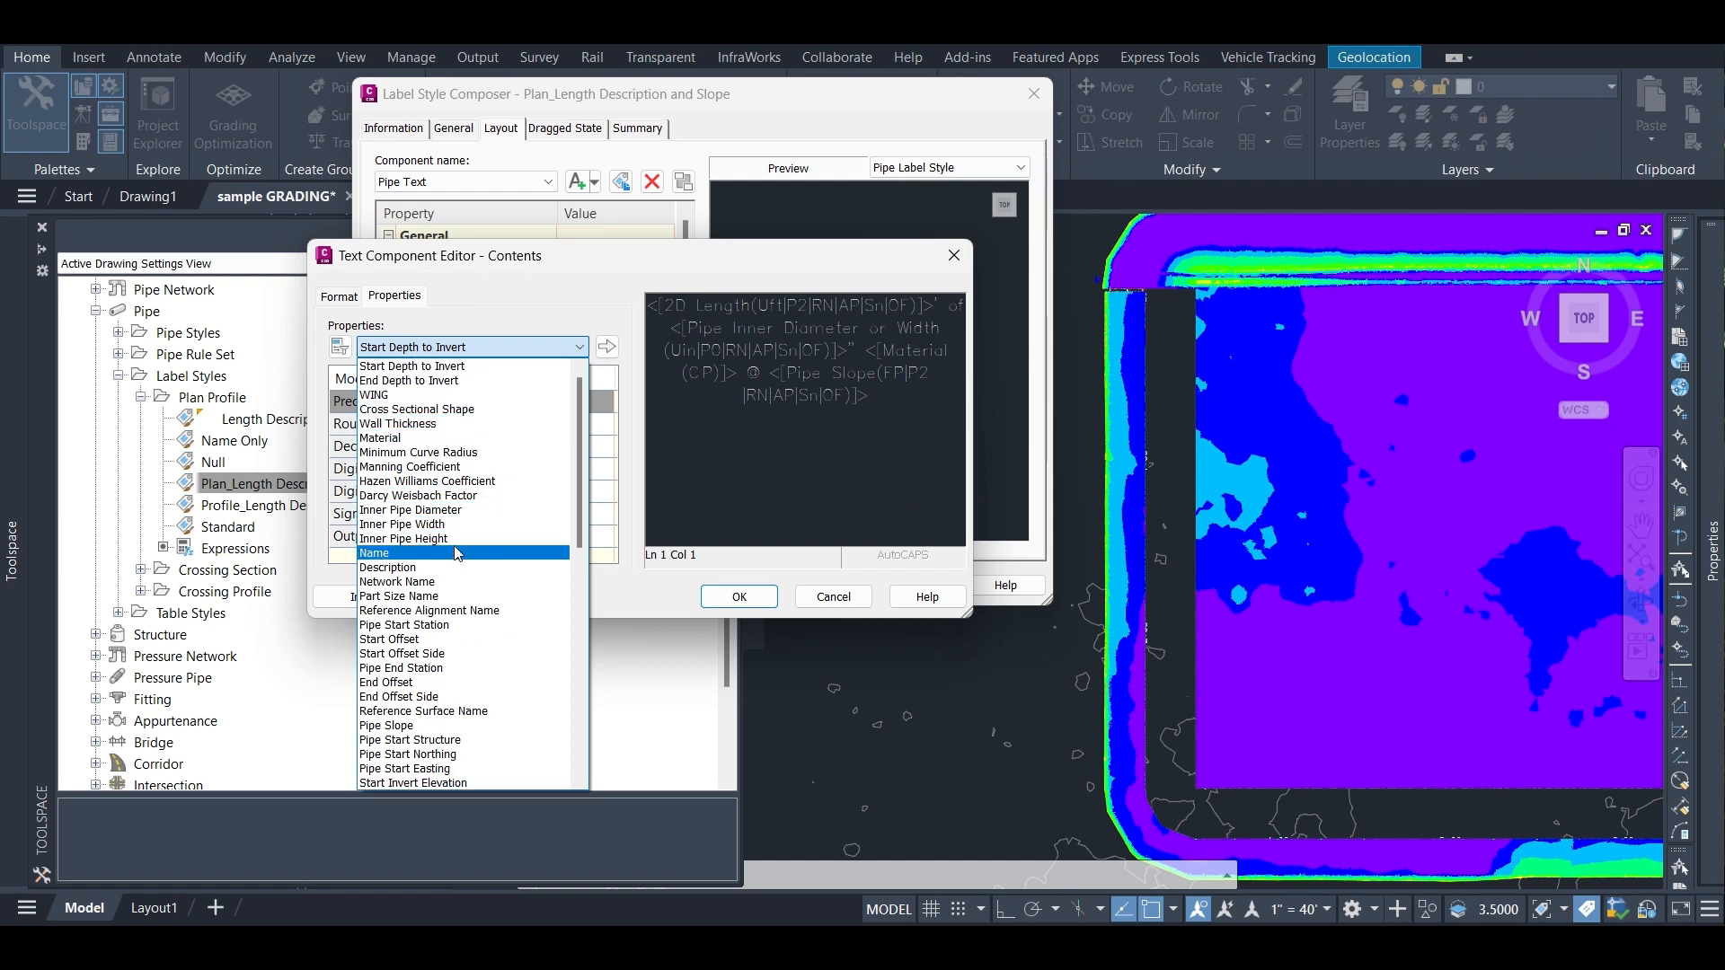
pyautogui.click(422, 394)
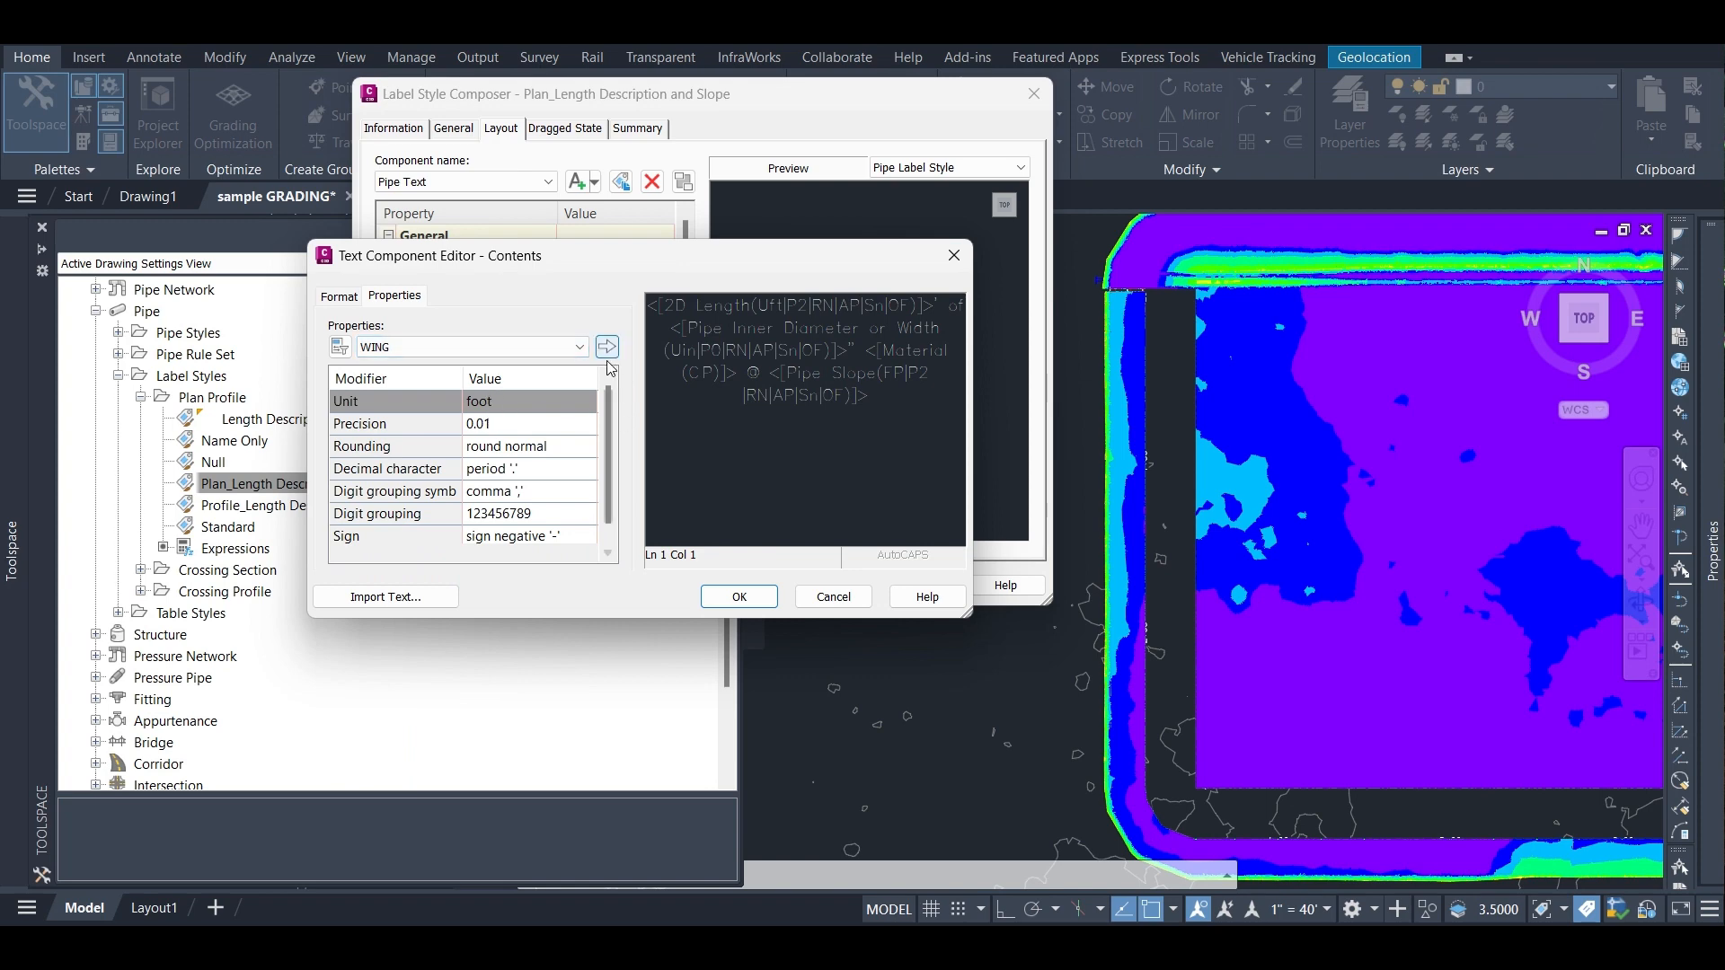
pyautogui.click(954, 255)
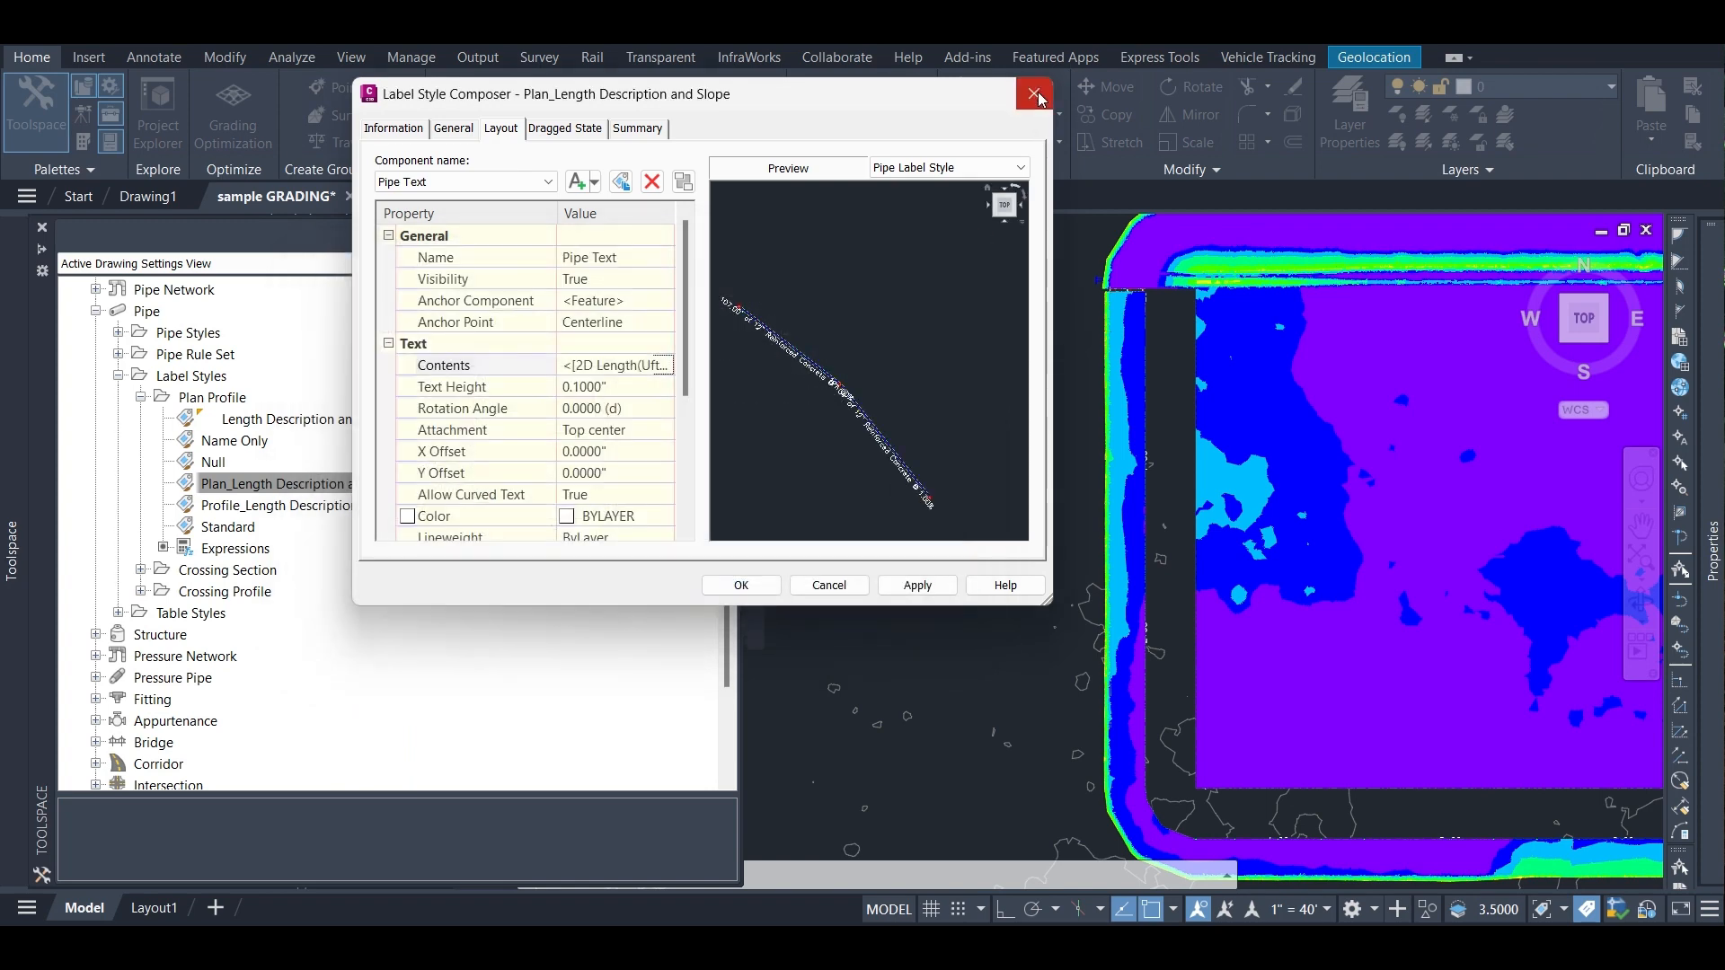
pyautogui.click(1036, 95)
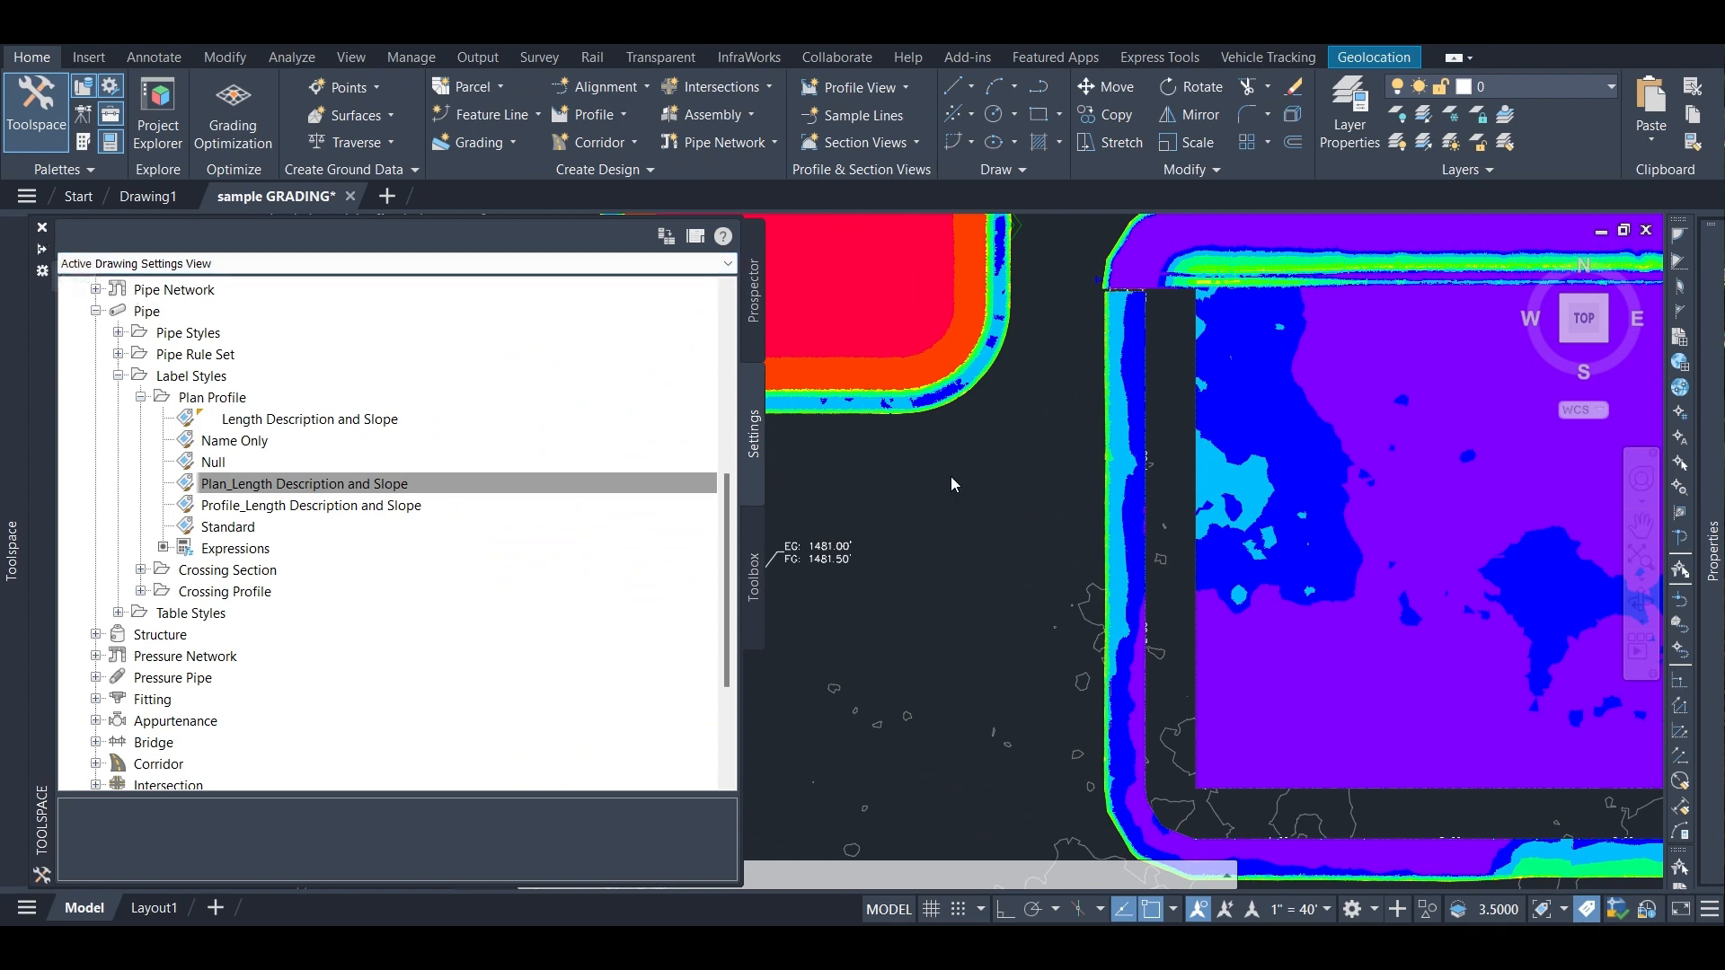
pyautogui.scroll(-4, 951, 484)
pyautogui.scroll(8, 1039, 509)
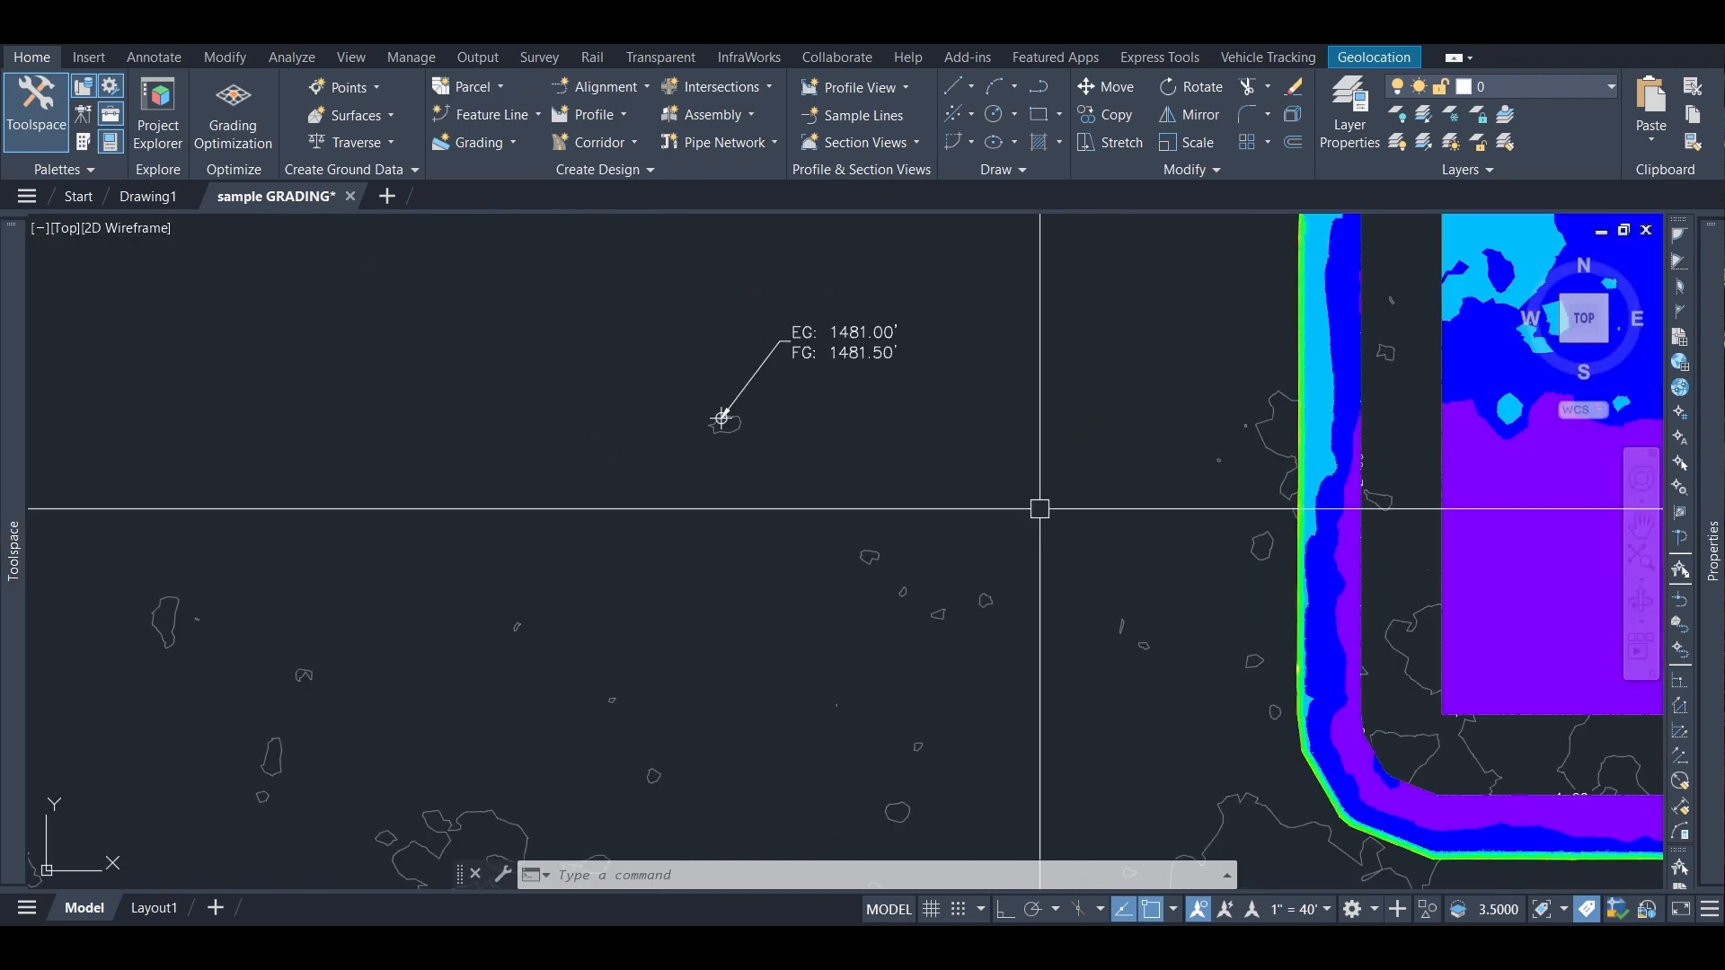
pyautogui.moveTo(663, 647); pyautogui.dragTo(662, 760, button='middle')
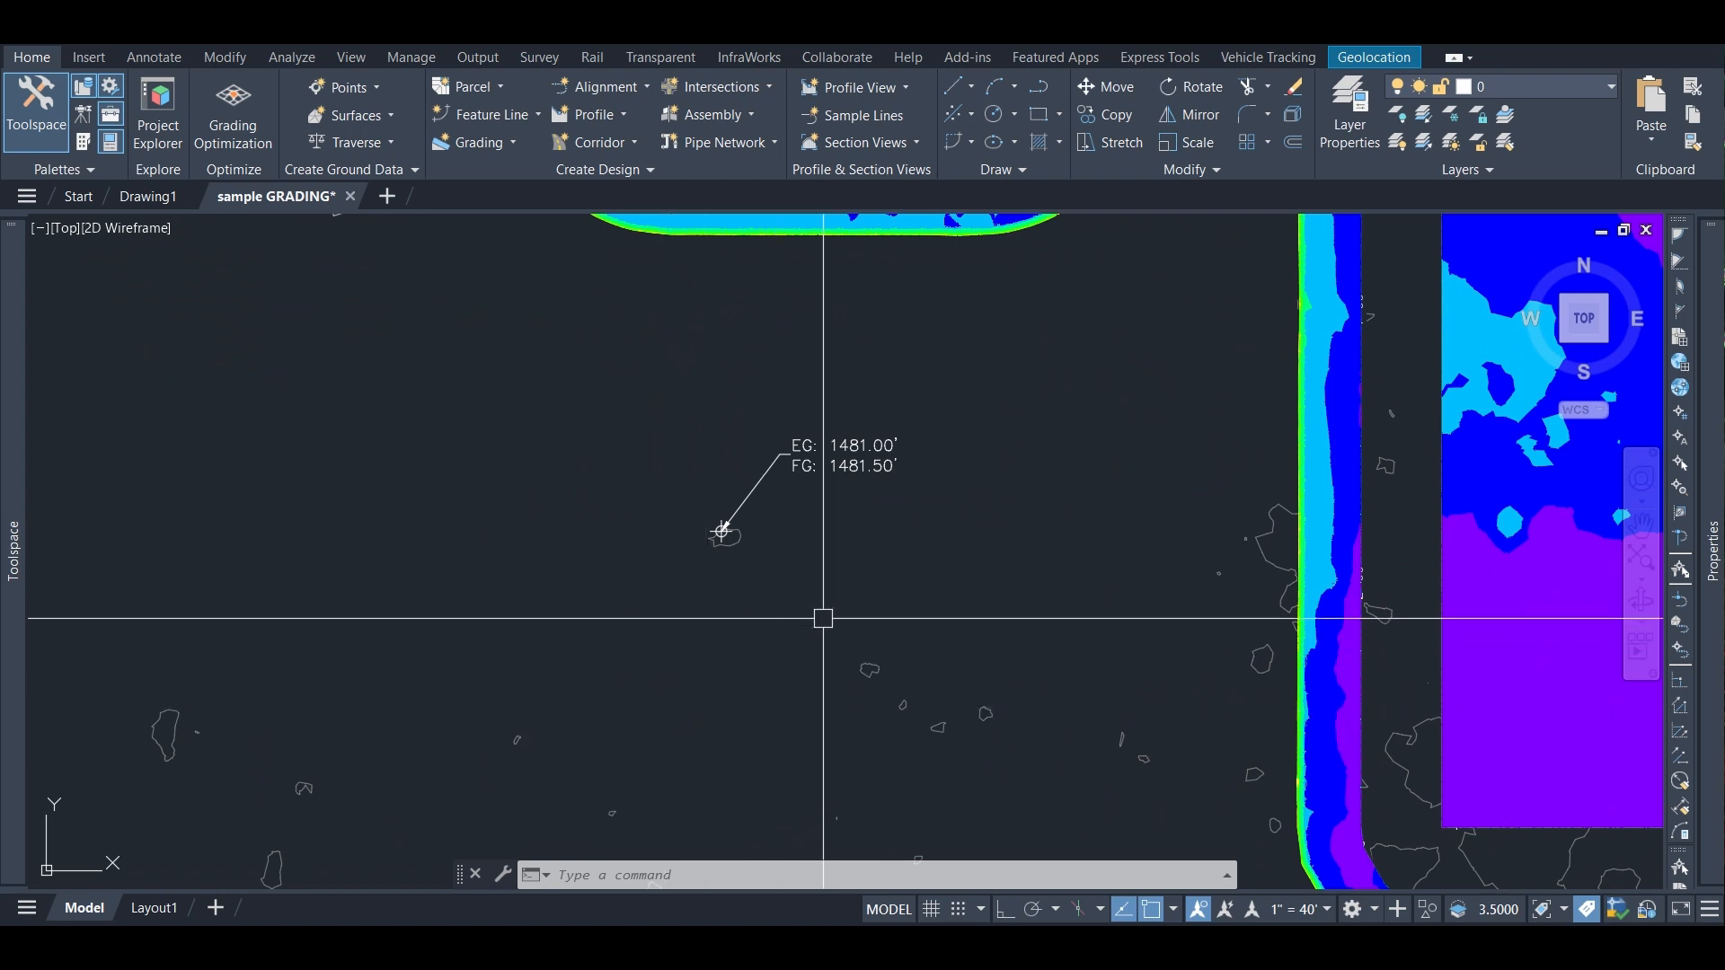
pyautogui.moveTo(823, 618)
pyautogui.mouseDown(button='middle')
pyautogui.moveTo(816, 655)
pyautogui.moveTo(701, 751)
pyautogui.mouseUp(button='middle')
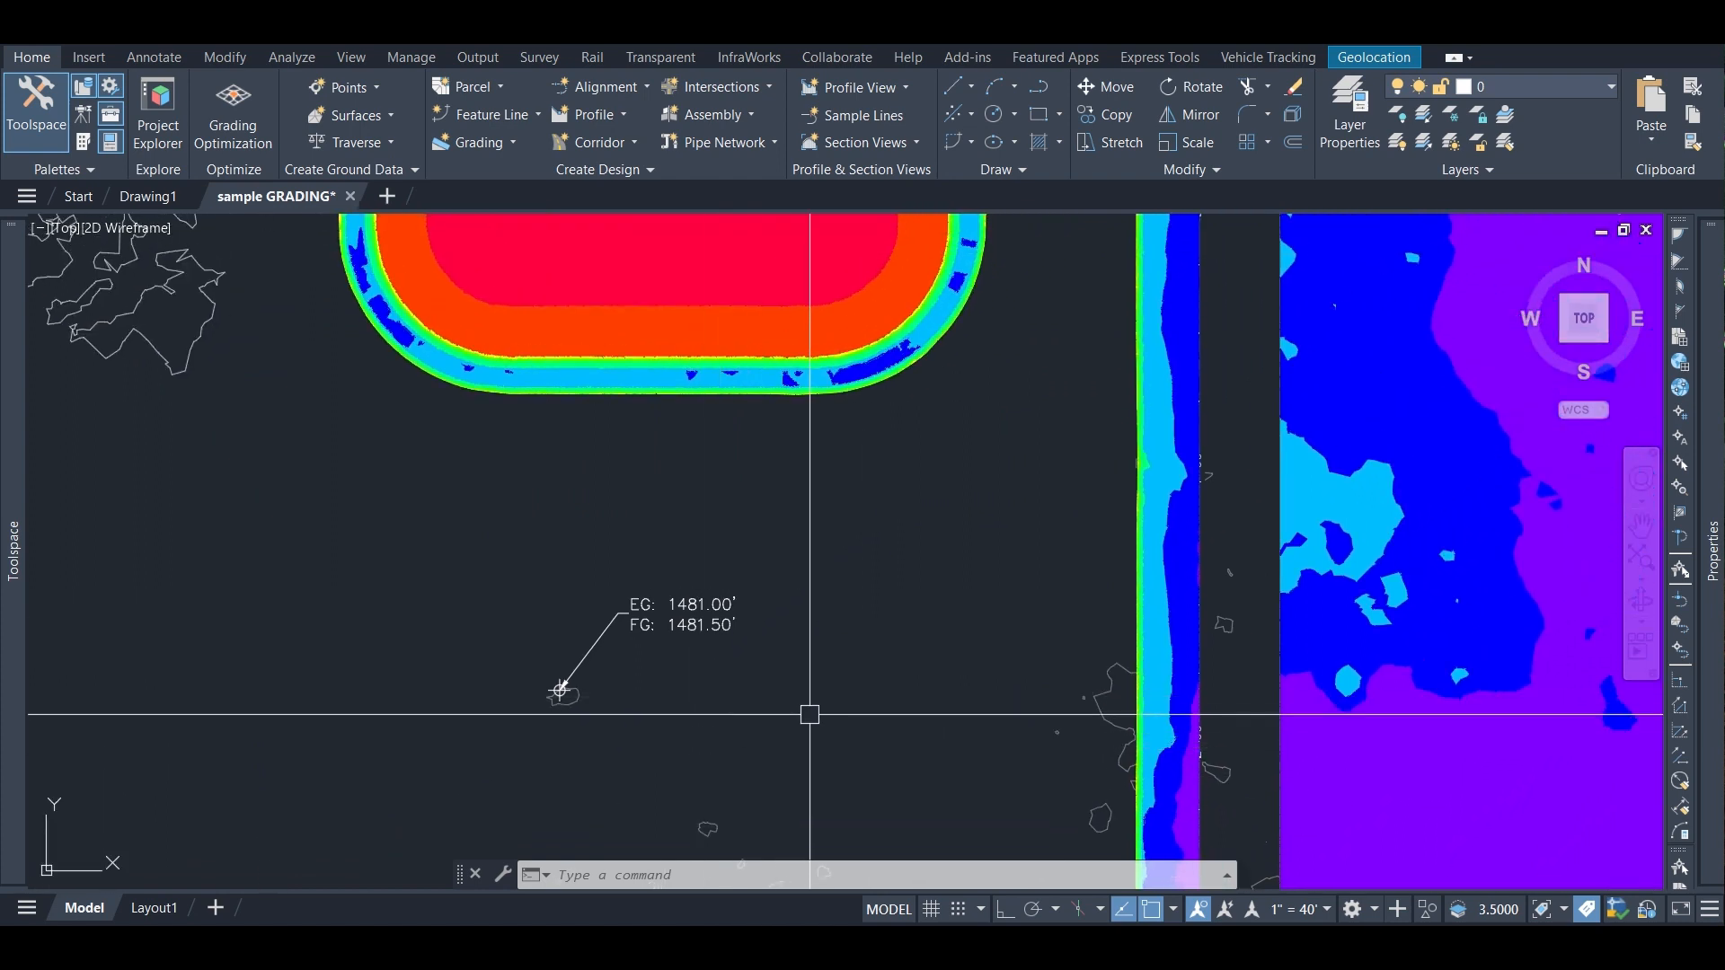